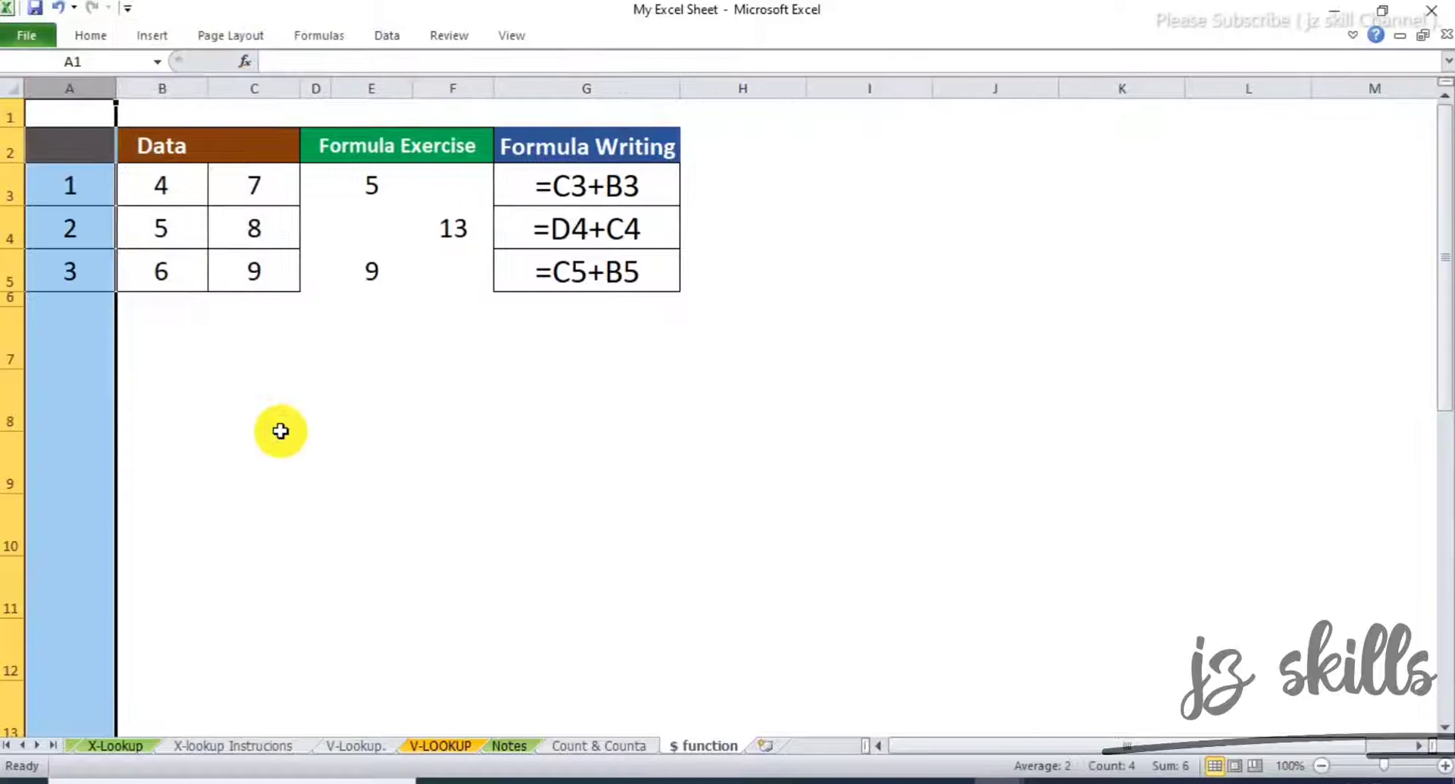
Delete the empty first row above the Data, Formula Exercise and Formula Writing headers.
left_click(280, 431)
left_click(107, 183)
left_click(148, 186)
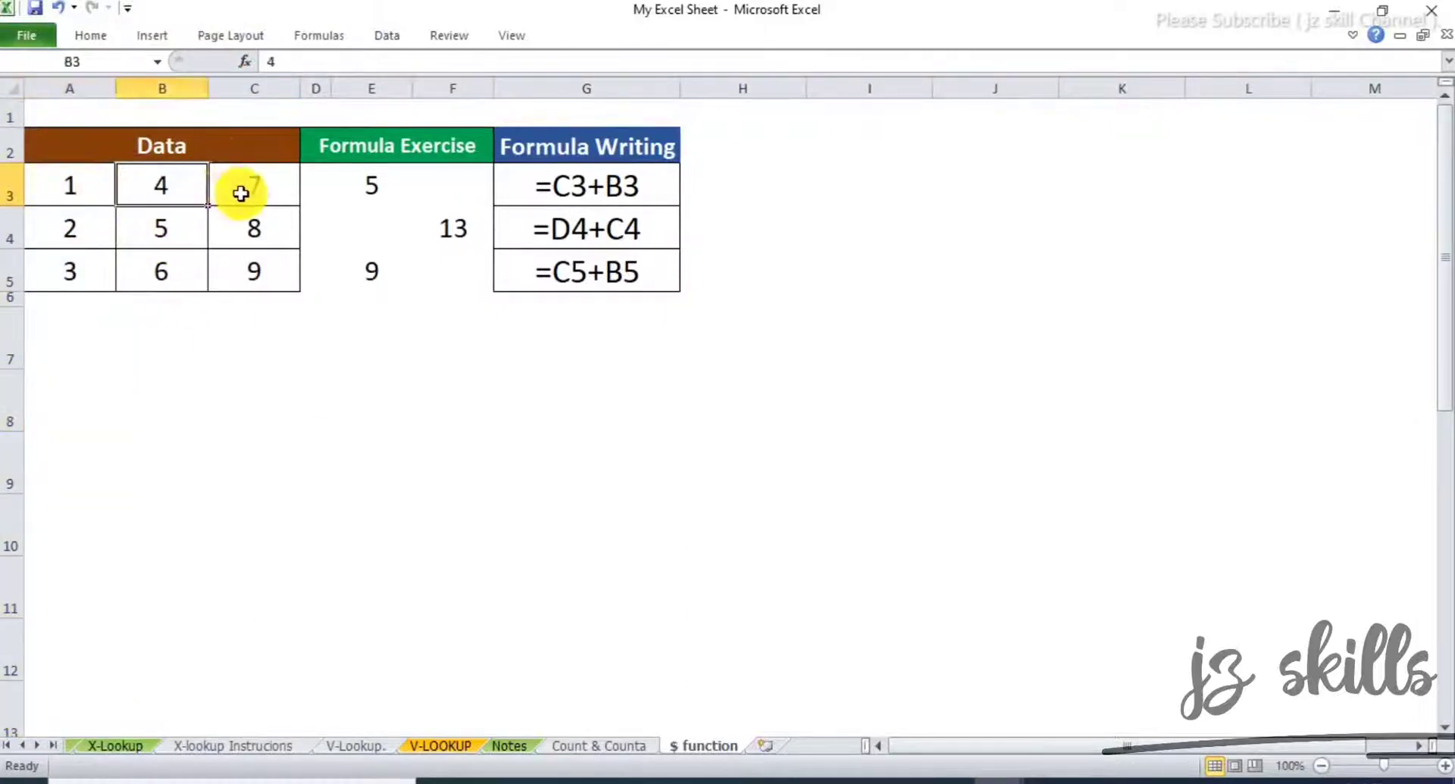
left_click(241, 194)
left_click(13, 114)
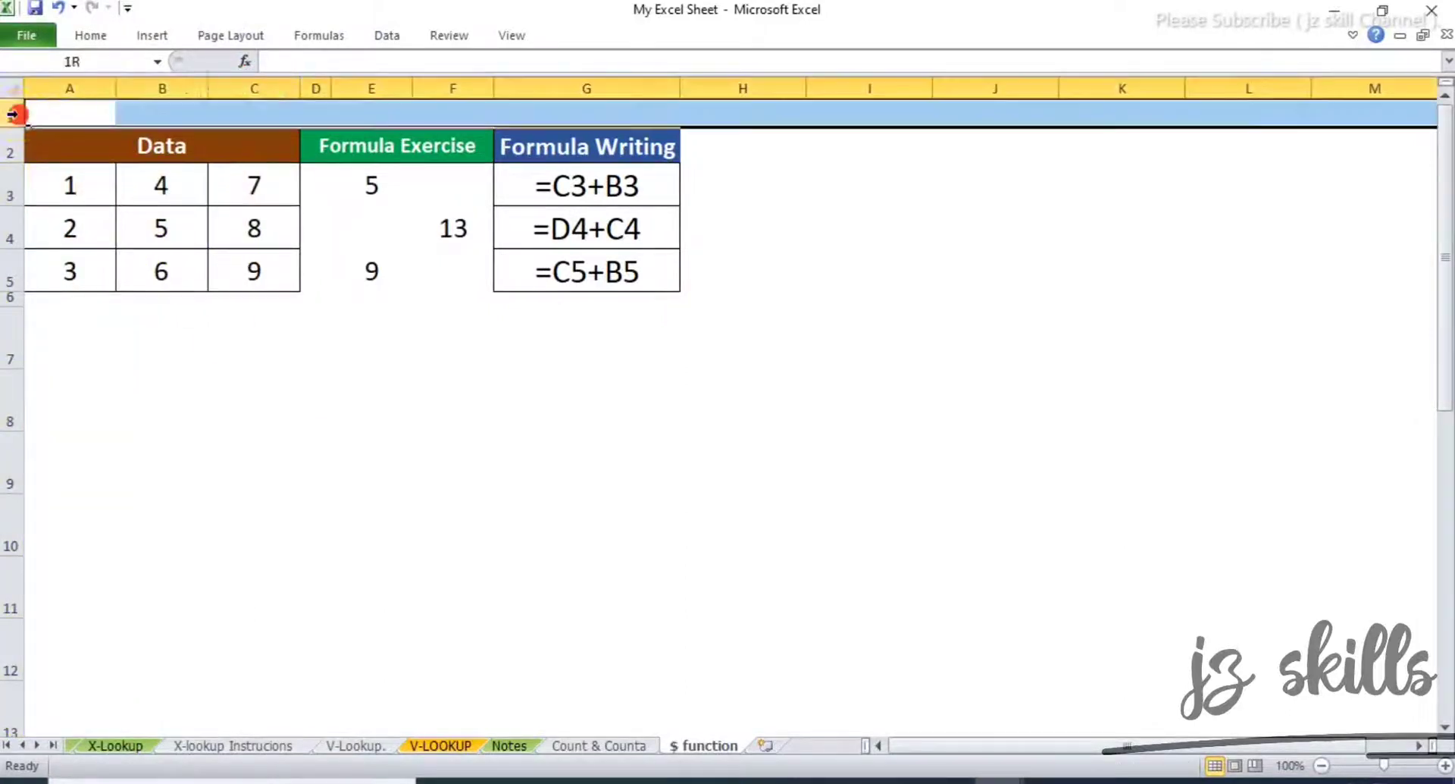
right_click(13, 114)
left_click(85, 280)
left_click(216, 425)
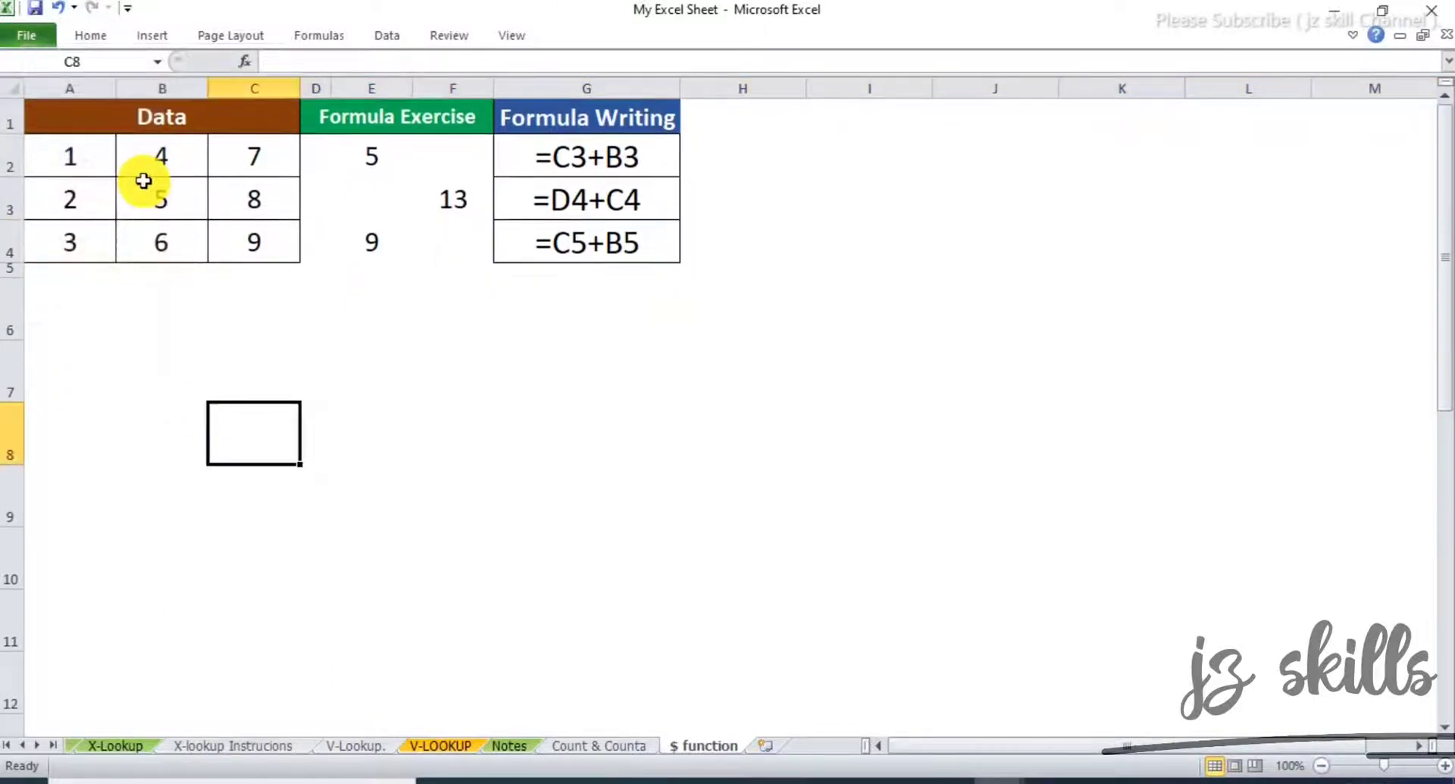
Examine the Data table's values cell by cell, down column A and across row 2, within A2:C4.
left_click(88, 152)
left_click(136, 152)
left_click(217, 156)
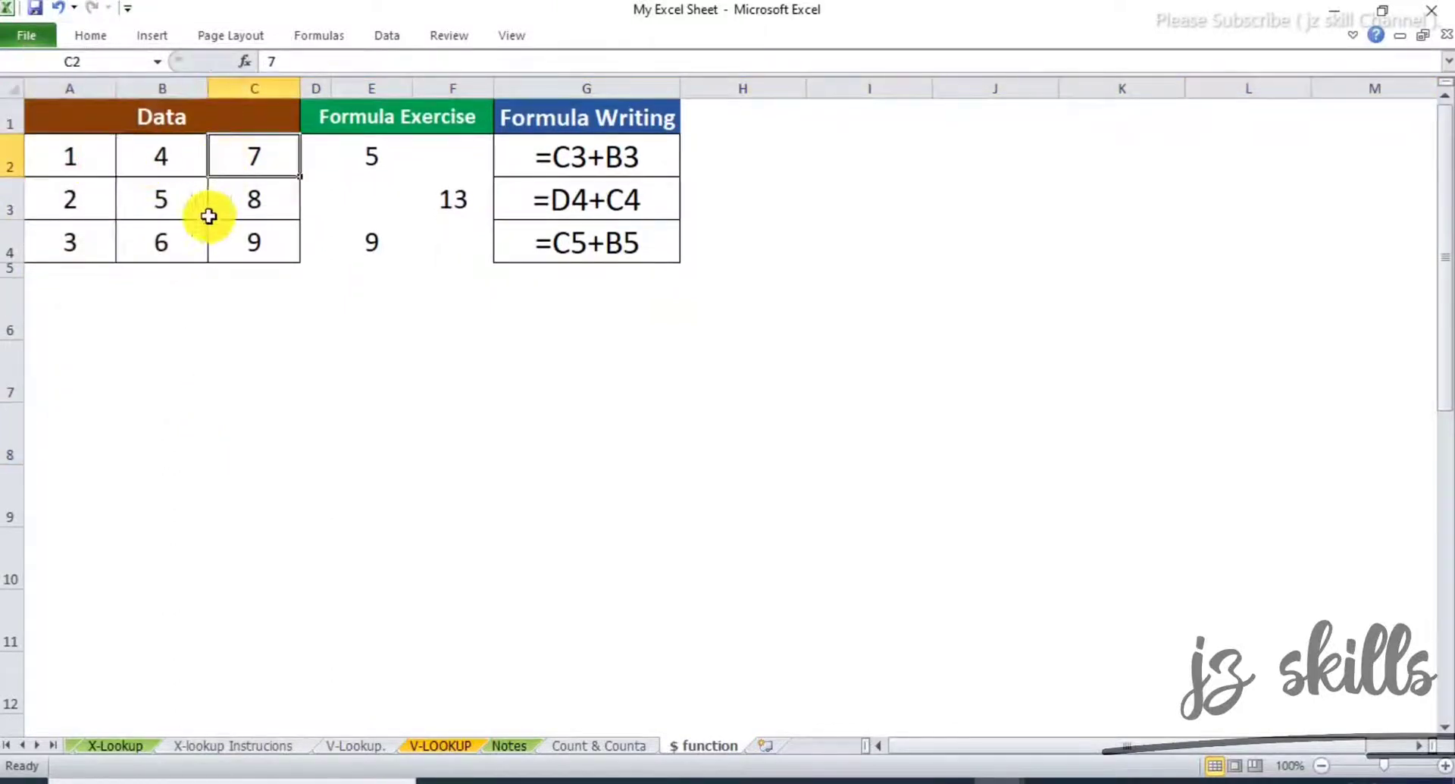
left_click(67, 161)
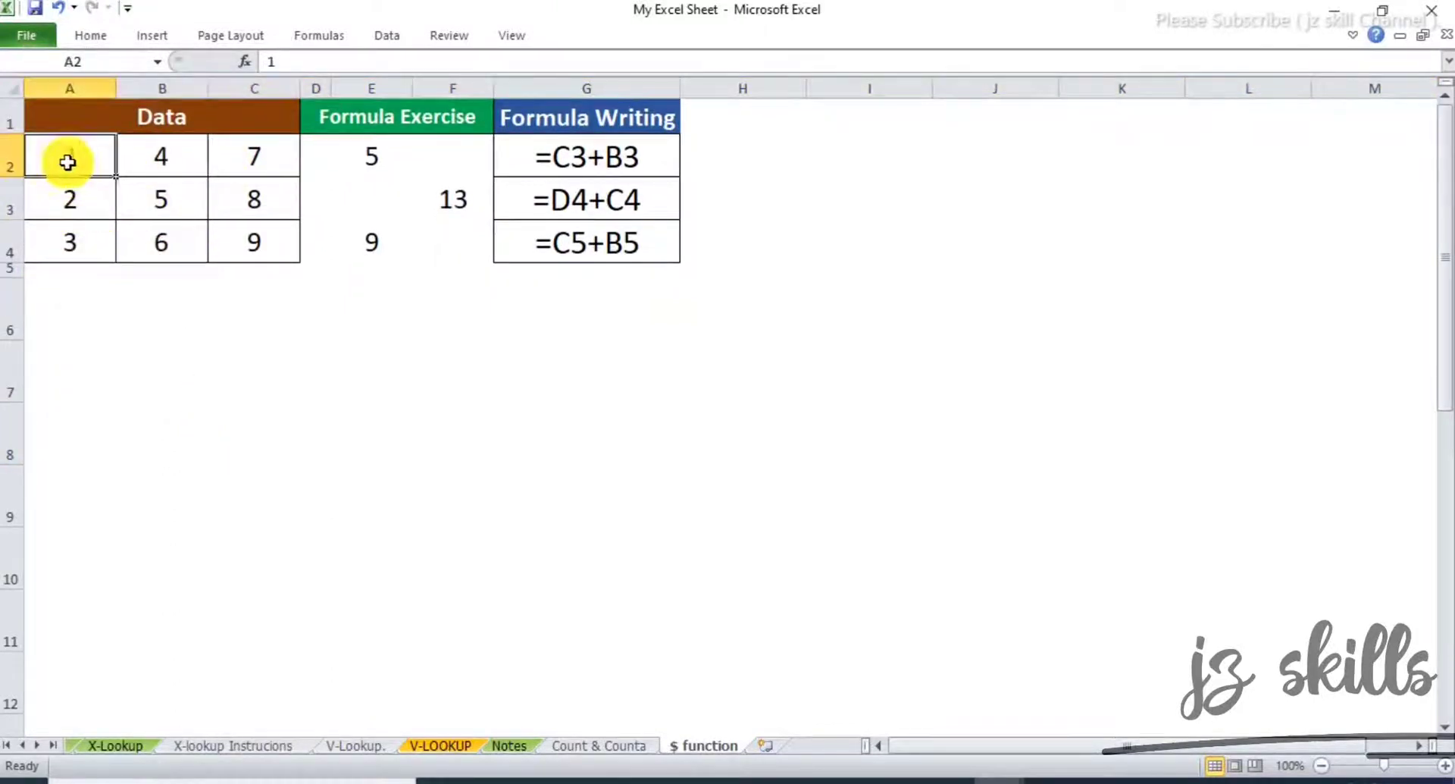
left_click(70, 199)
left_click(77, 240)
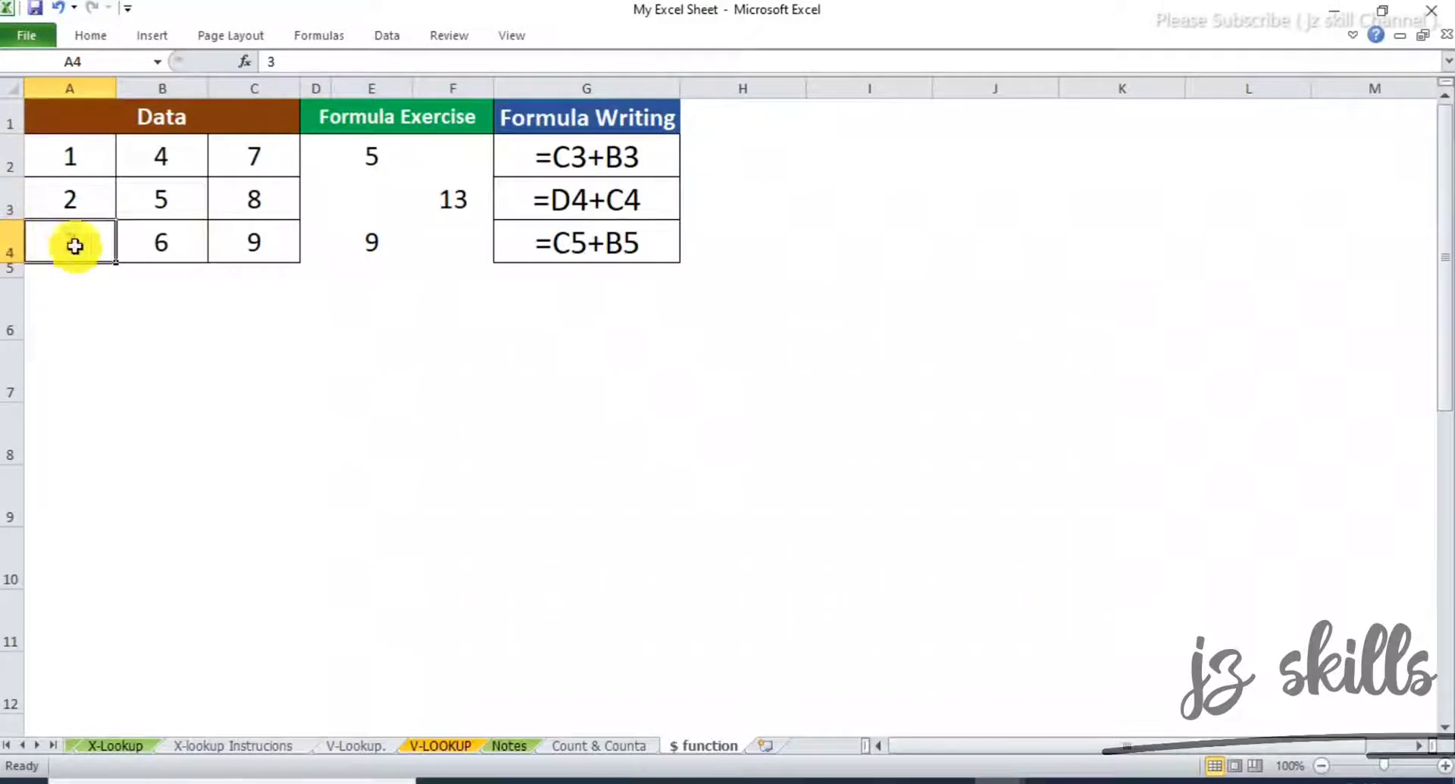
left_click_drag(85, 154, 88, 228)
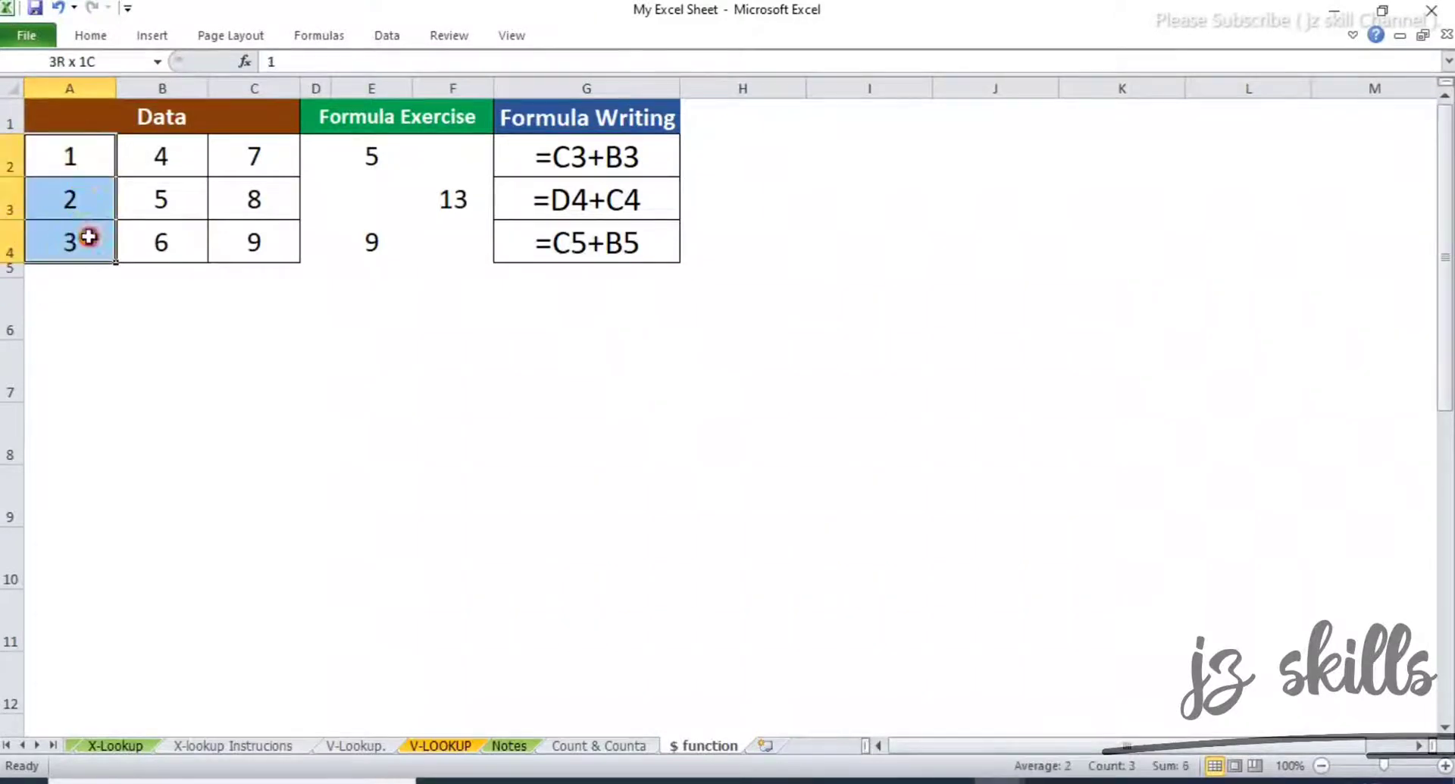
left_click_drag(78, 156, 75, 237)
left_click(77, 158)
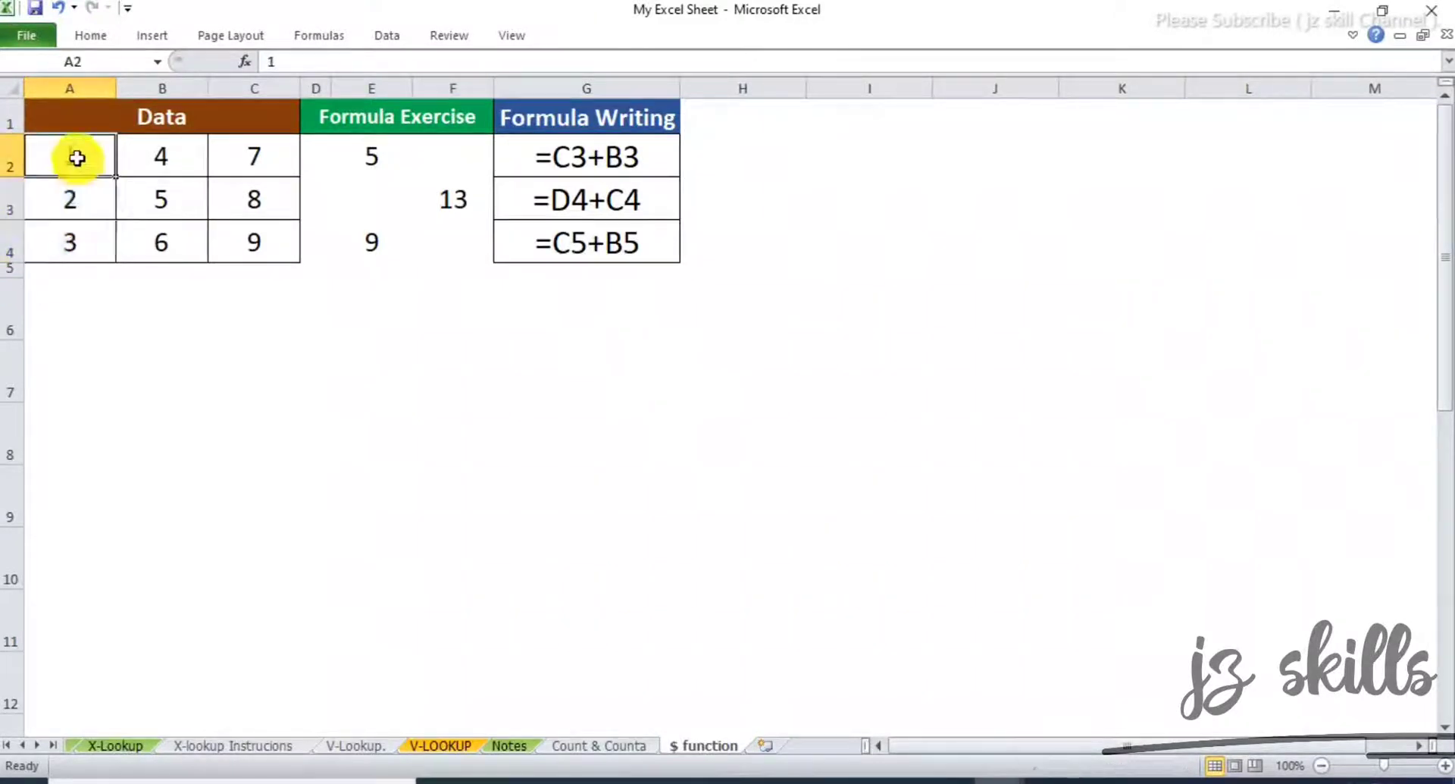
left_click_drag(78, 157, 76, 241)
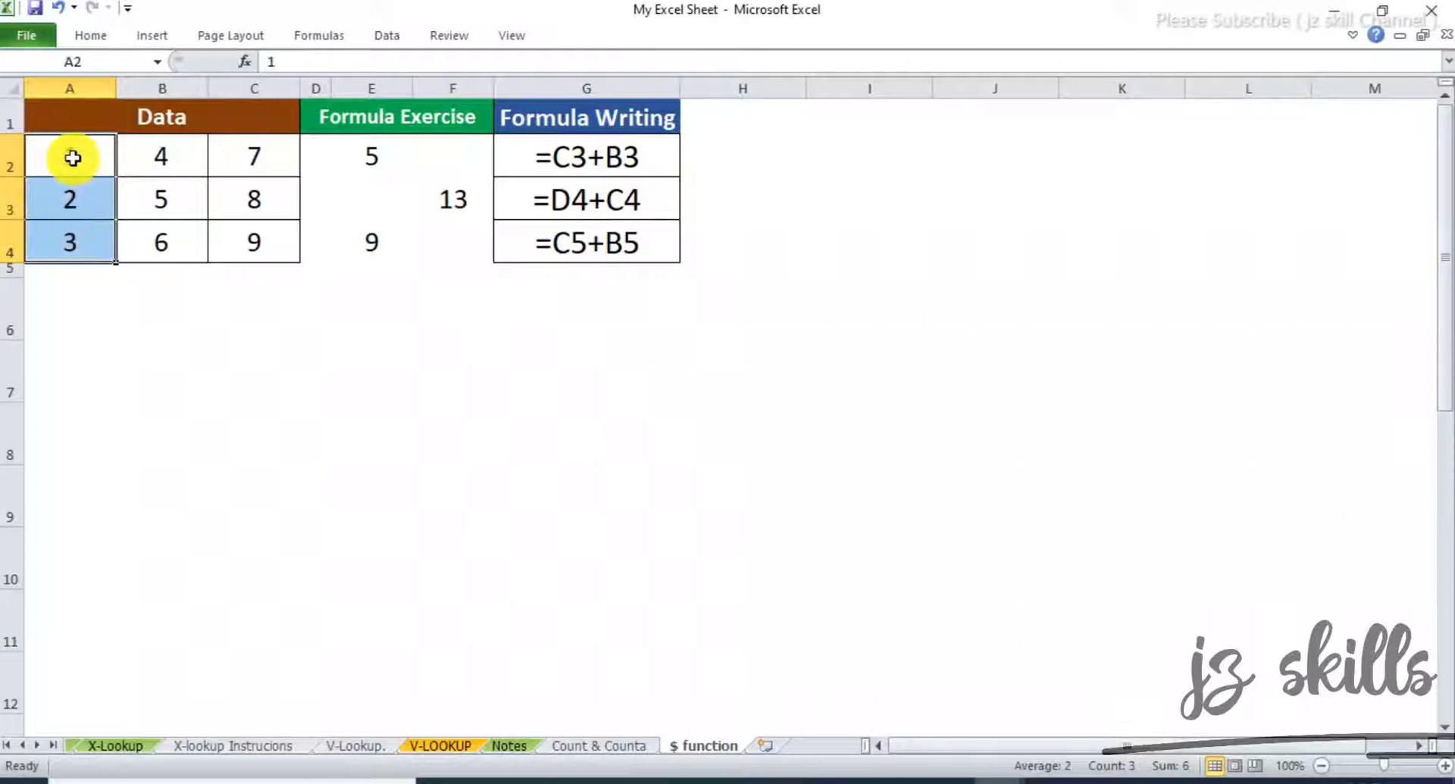
left_click(132, 155)
left_click_drag(81, 154, 93, 261)
left_click_drag(101, 144, 237, 146)
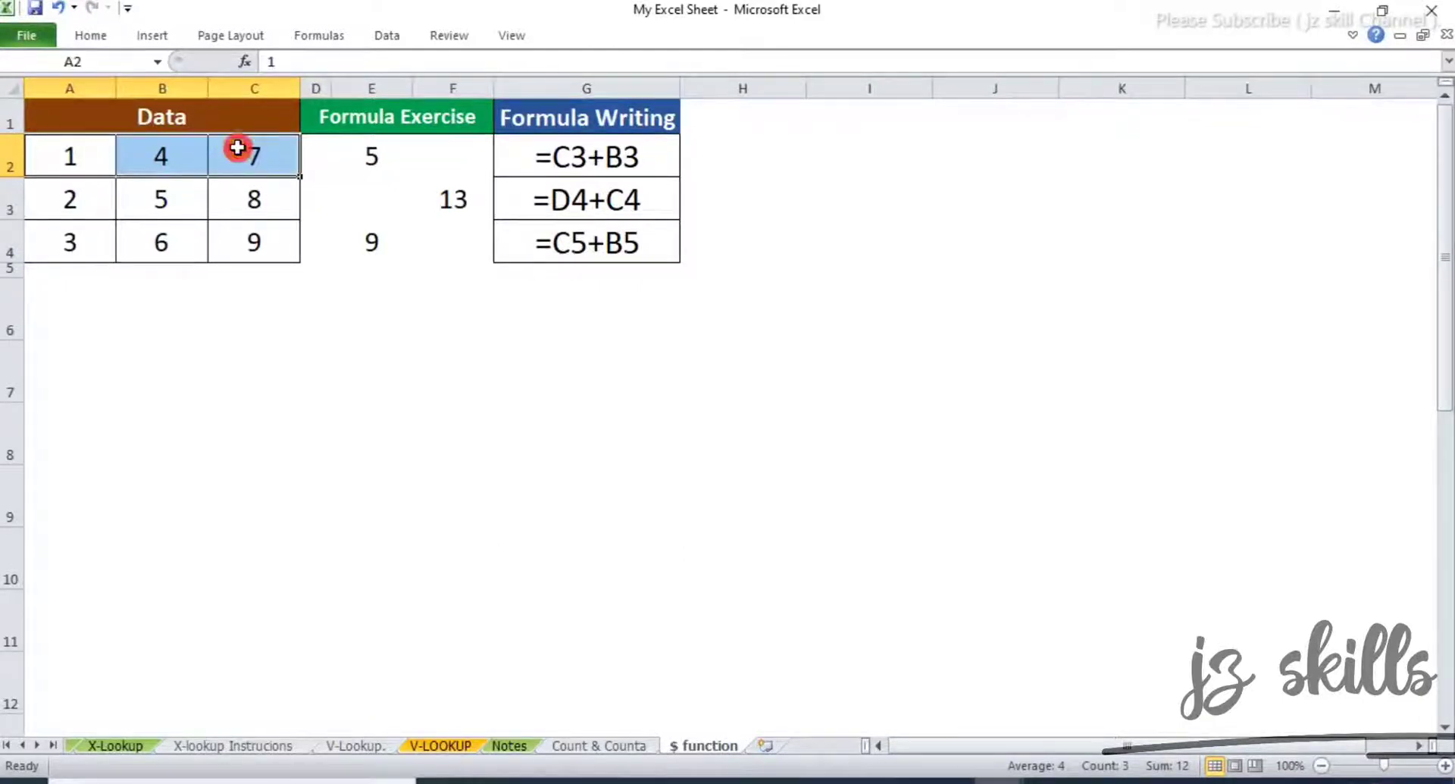
left_click(191, 242)
left_click(236, 227)
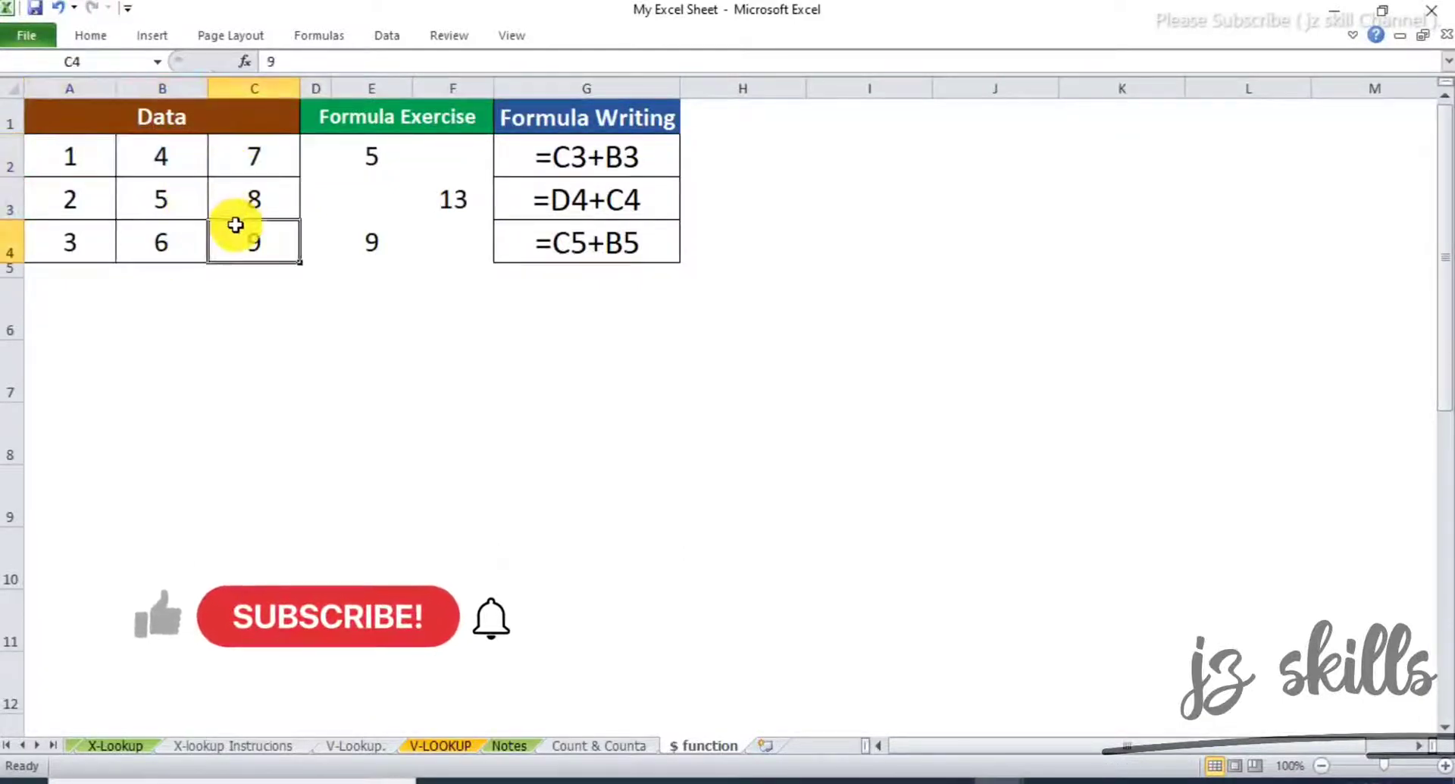
left_click(94, 155)
left_click(186, 155)
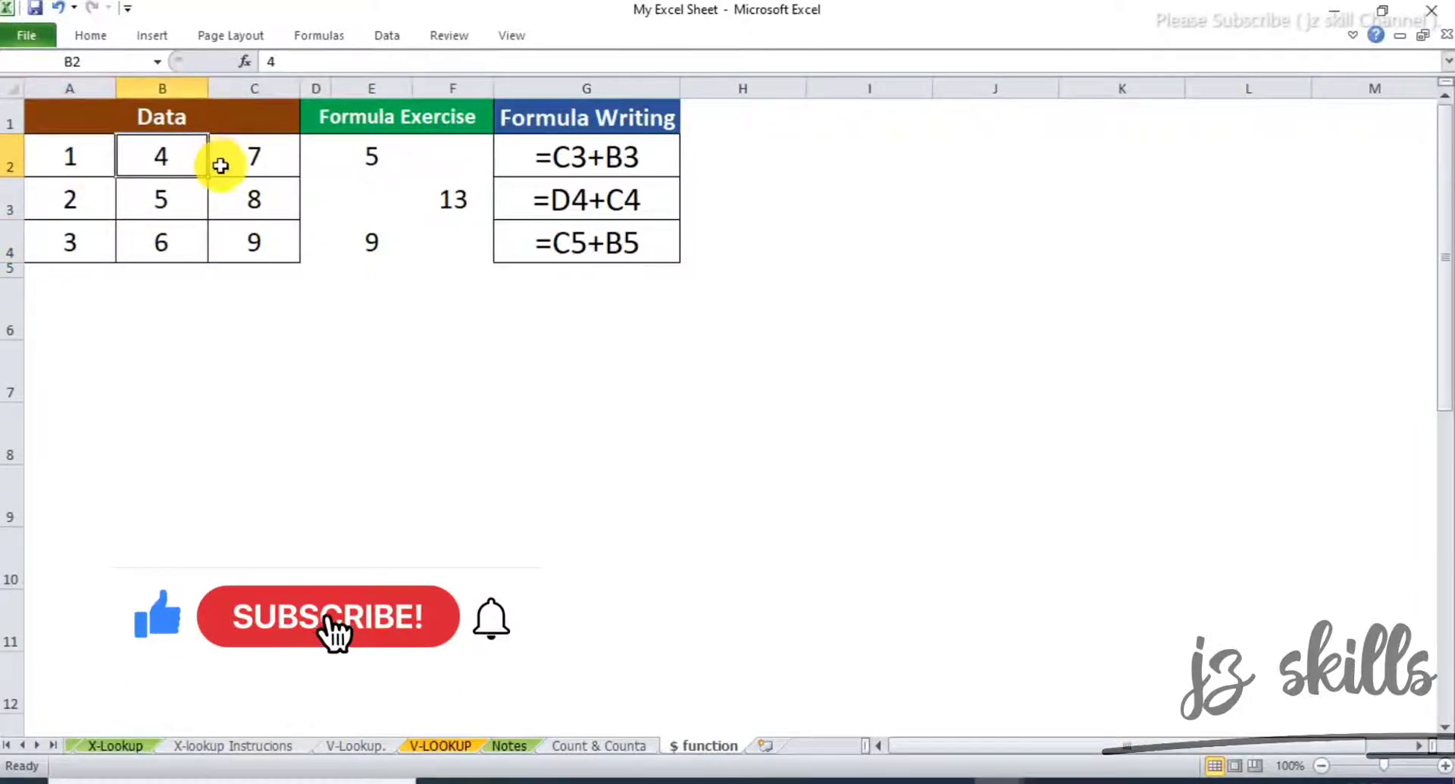
left_click(220, 164)
left_click(112, 212)
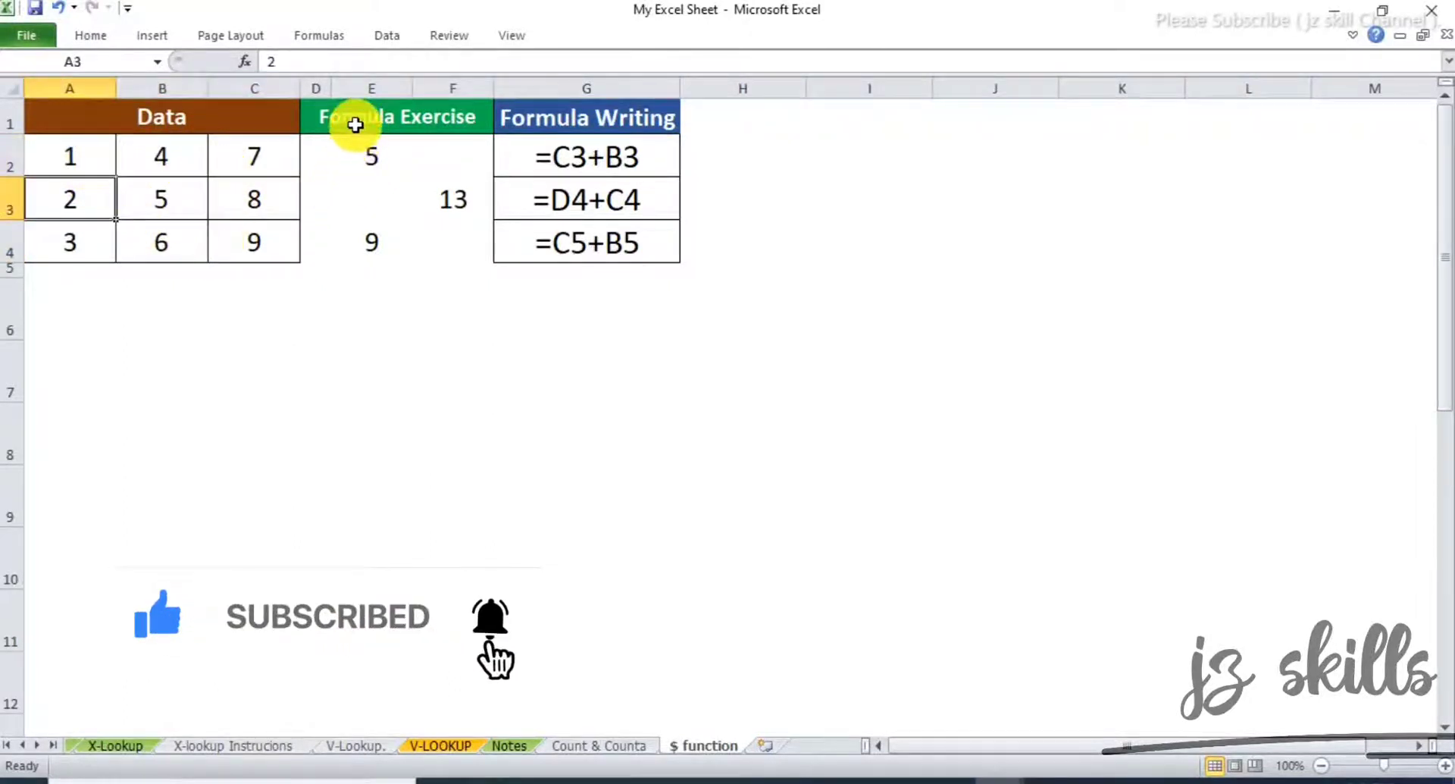
Inspect the Formula Exercise formulas in E2, F3 and E4 and the Data cells each one references.
left_click(359, 154)
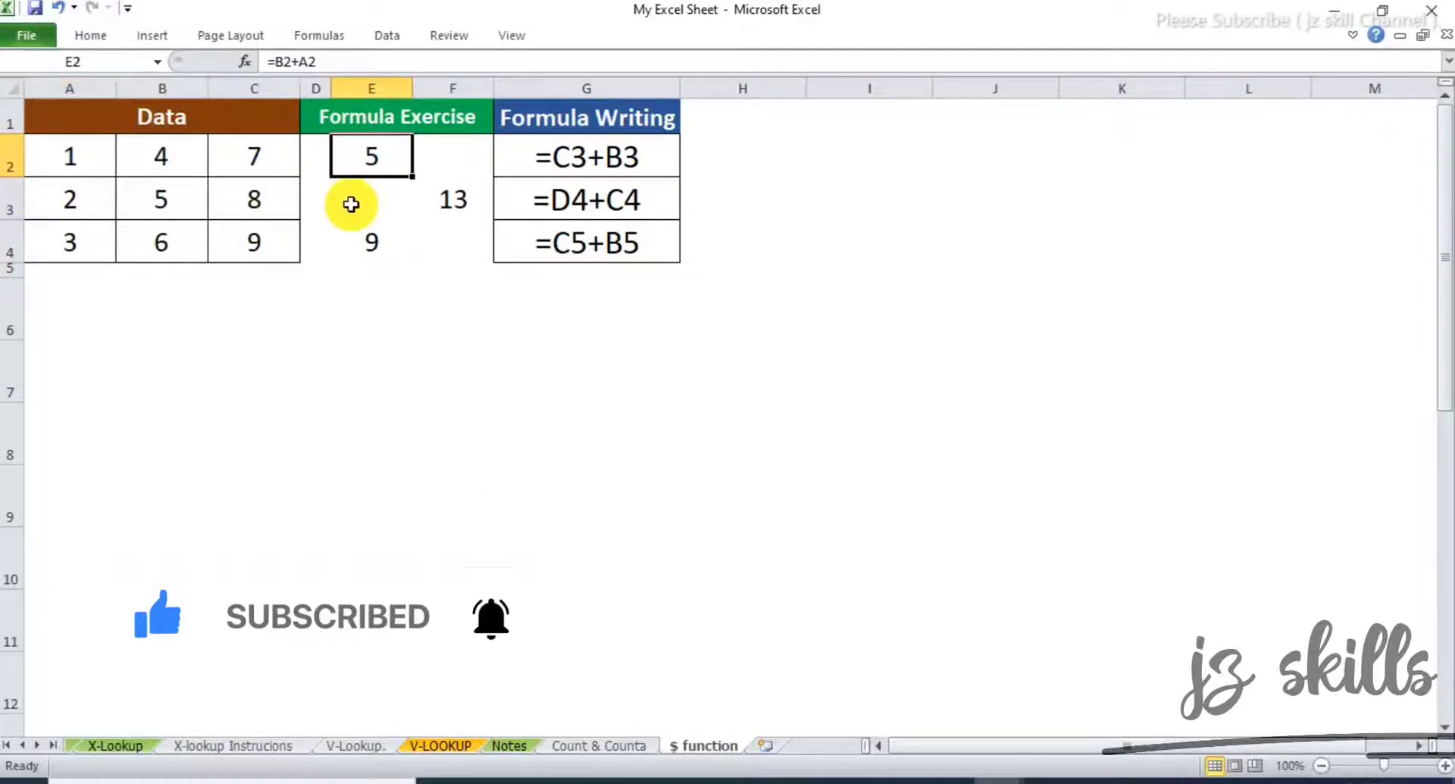
left_click(326, 58)
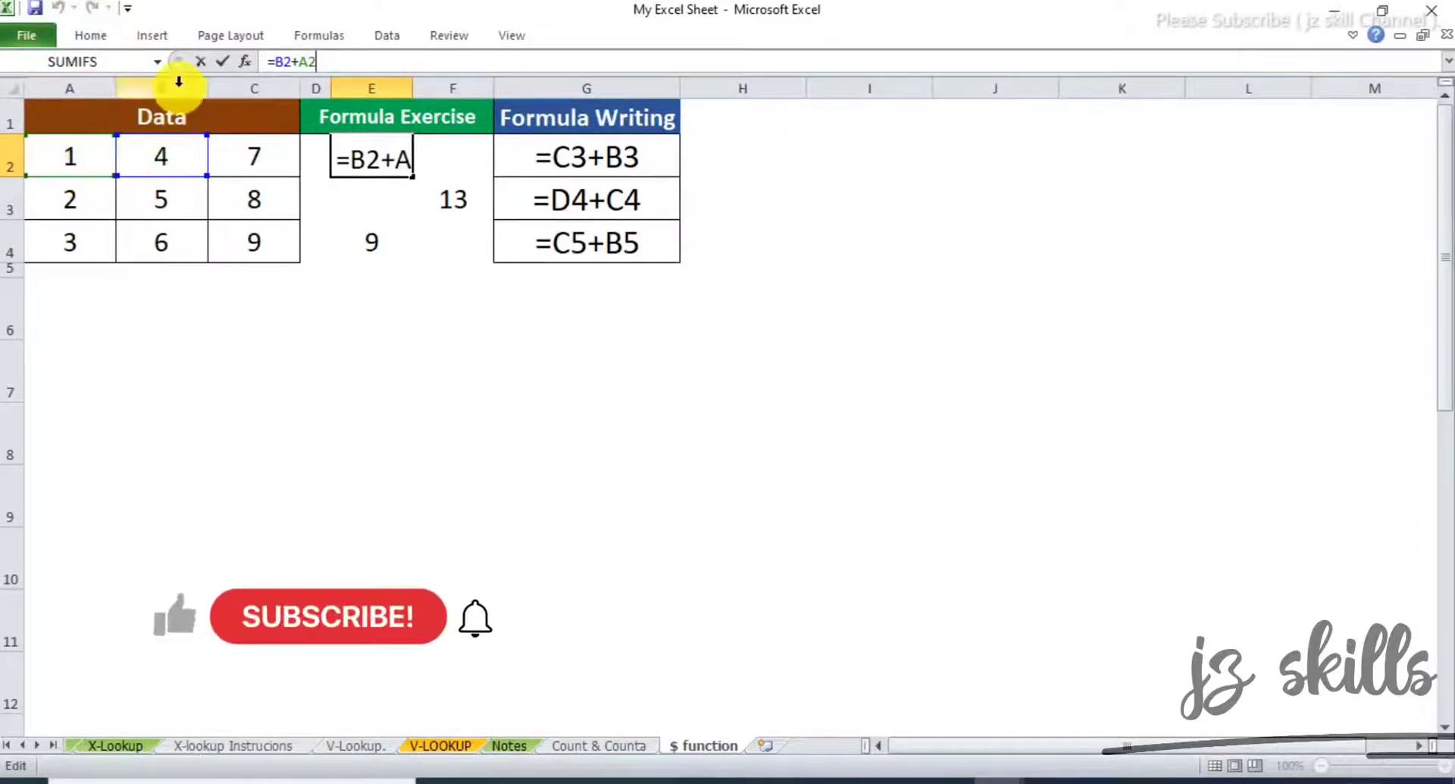
key("Return")
left_click(368, 150)
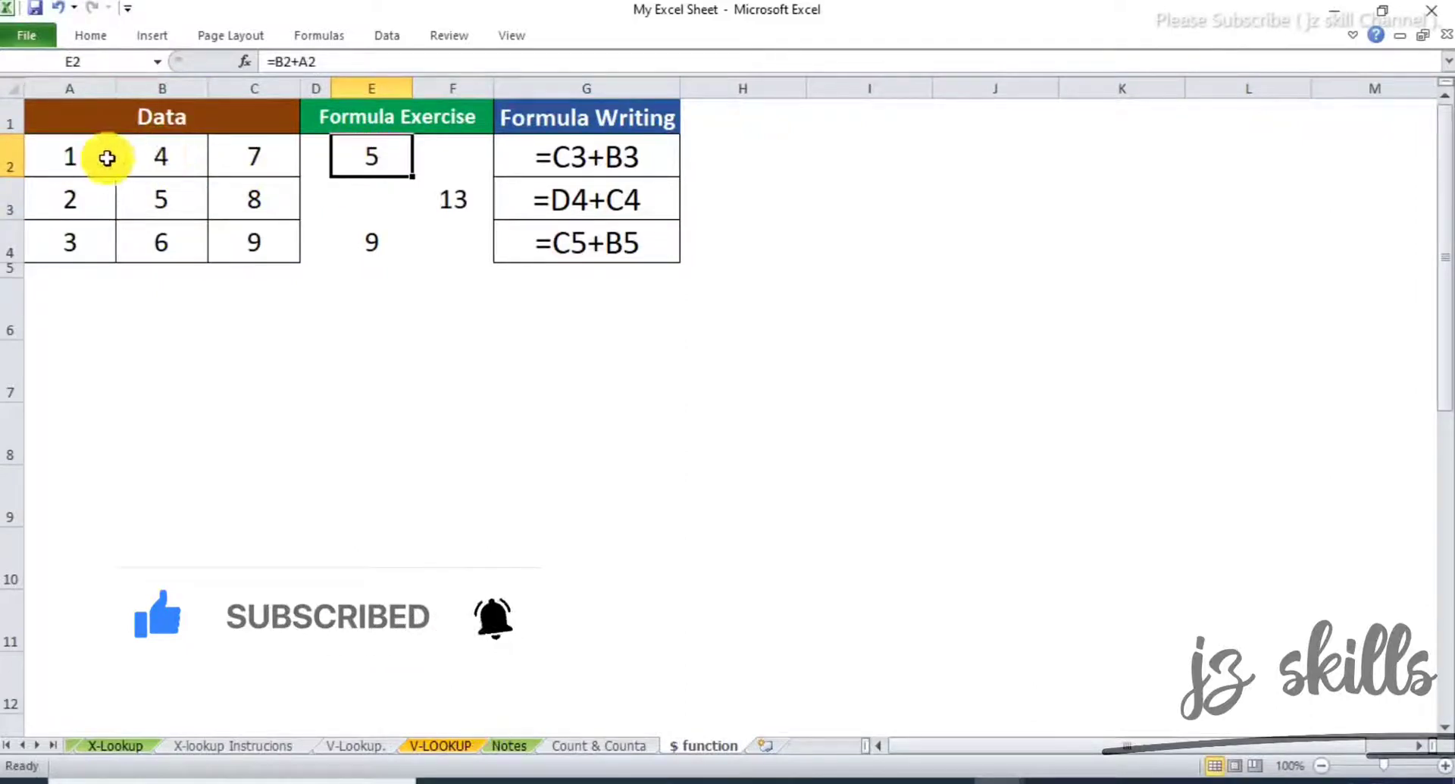
left_click(452, 199)
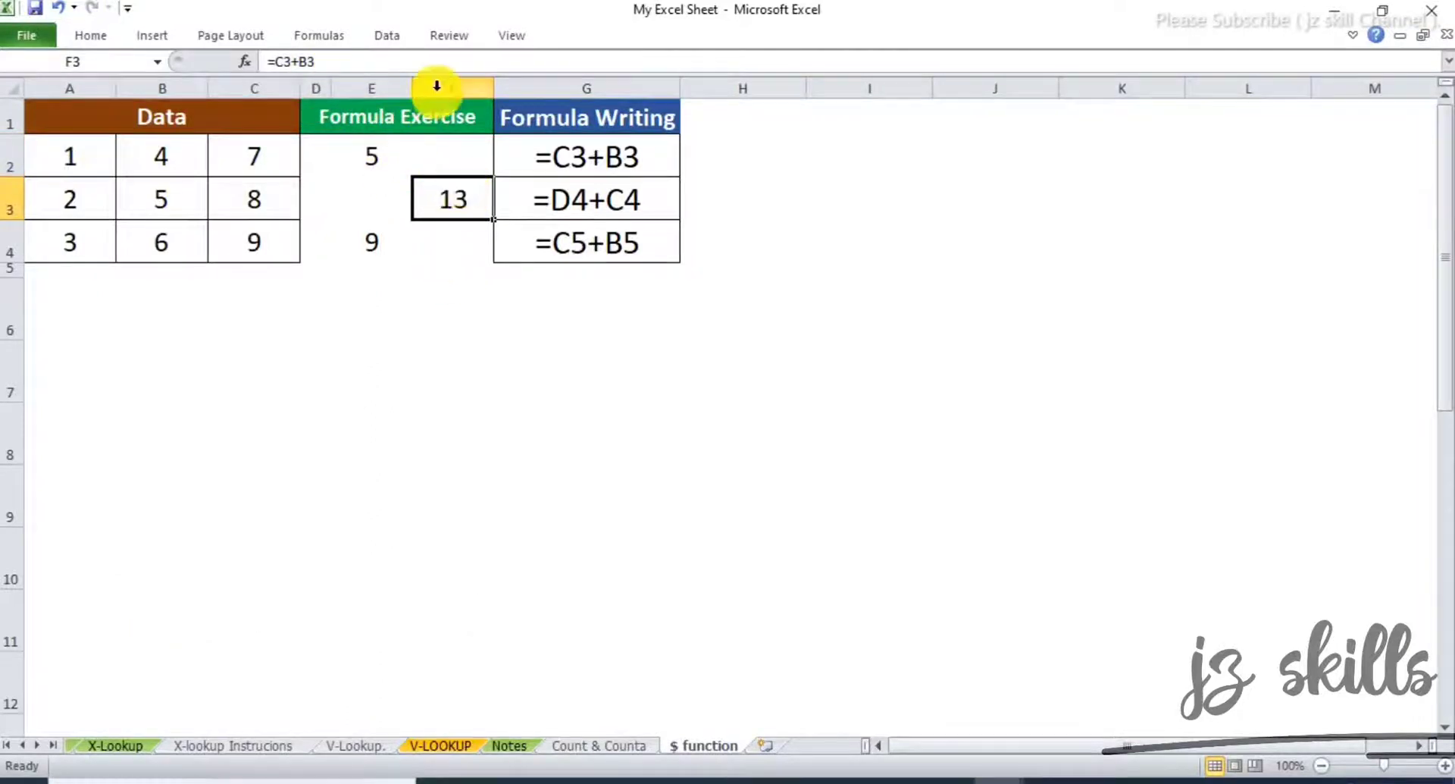
left_click(302, 62)
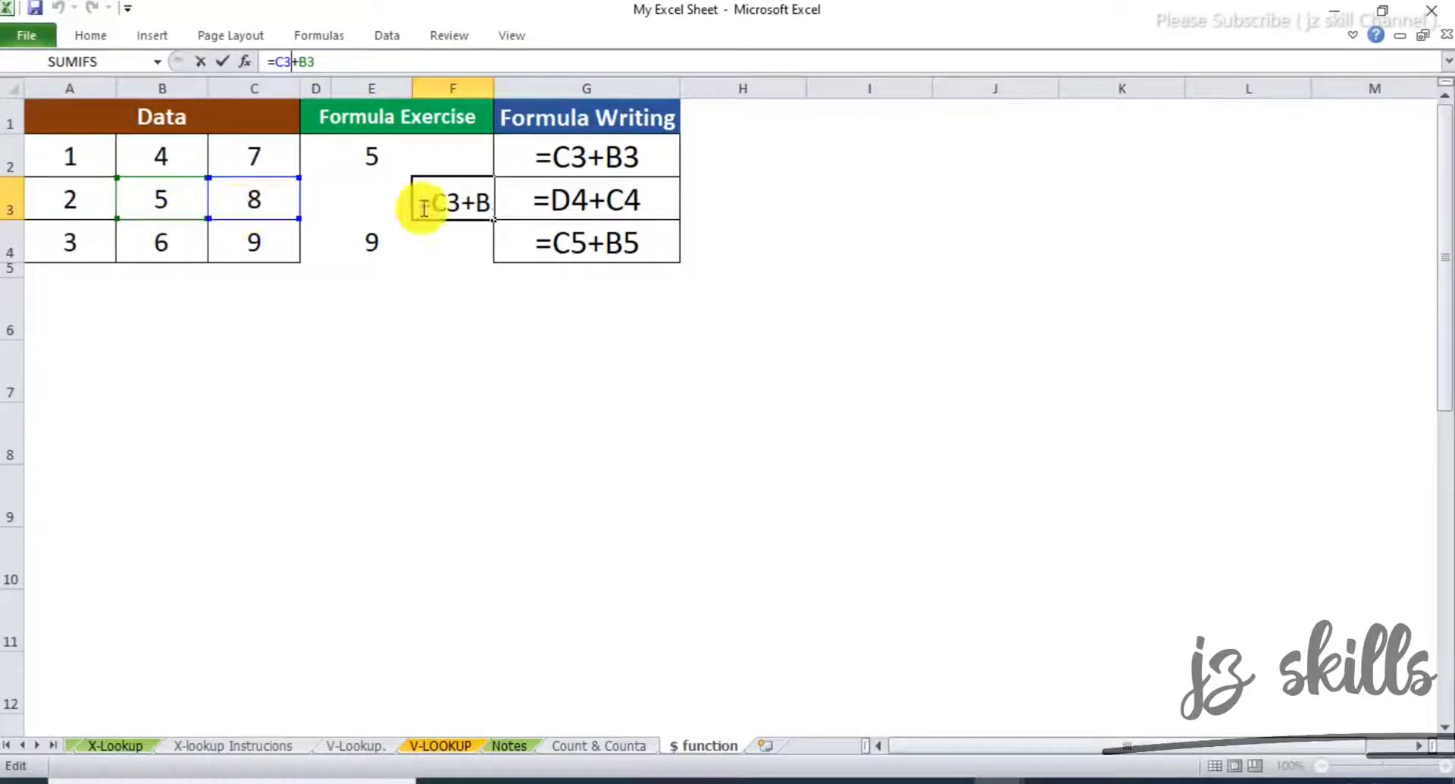
key("Return")
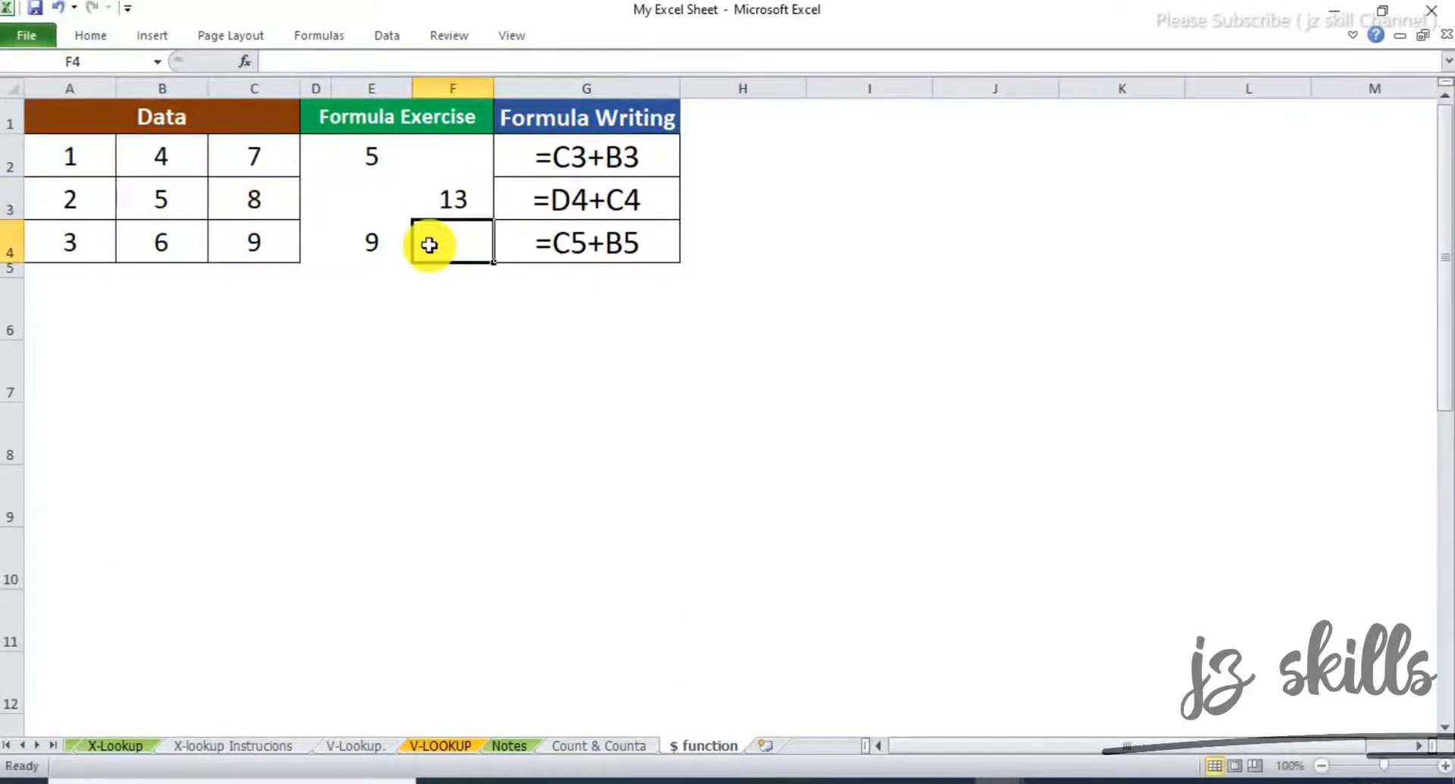
left_click(447, 196)
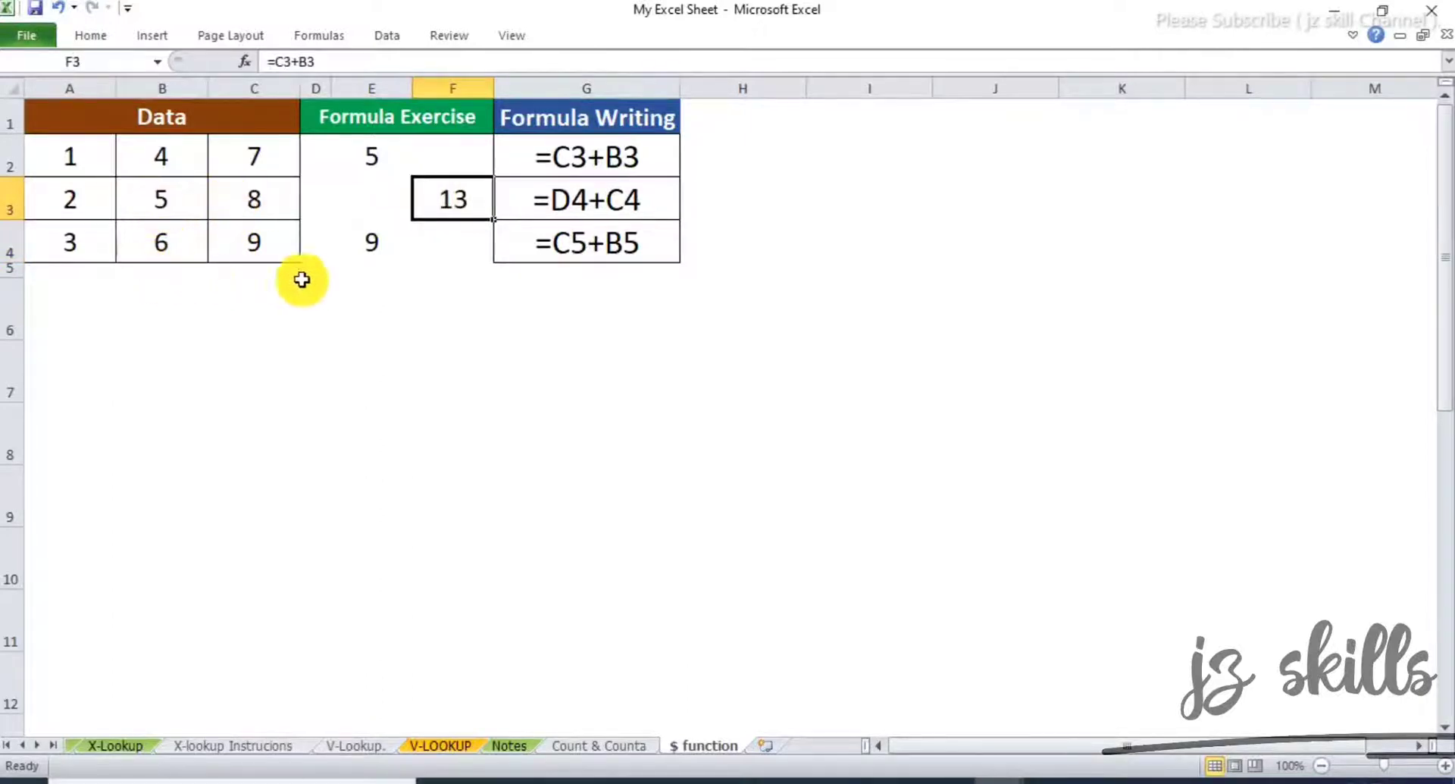
left_click(371, 242)
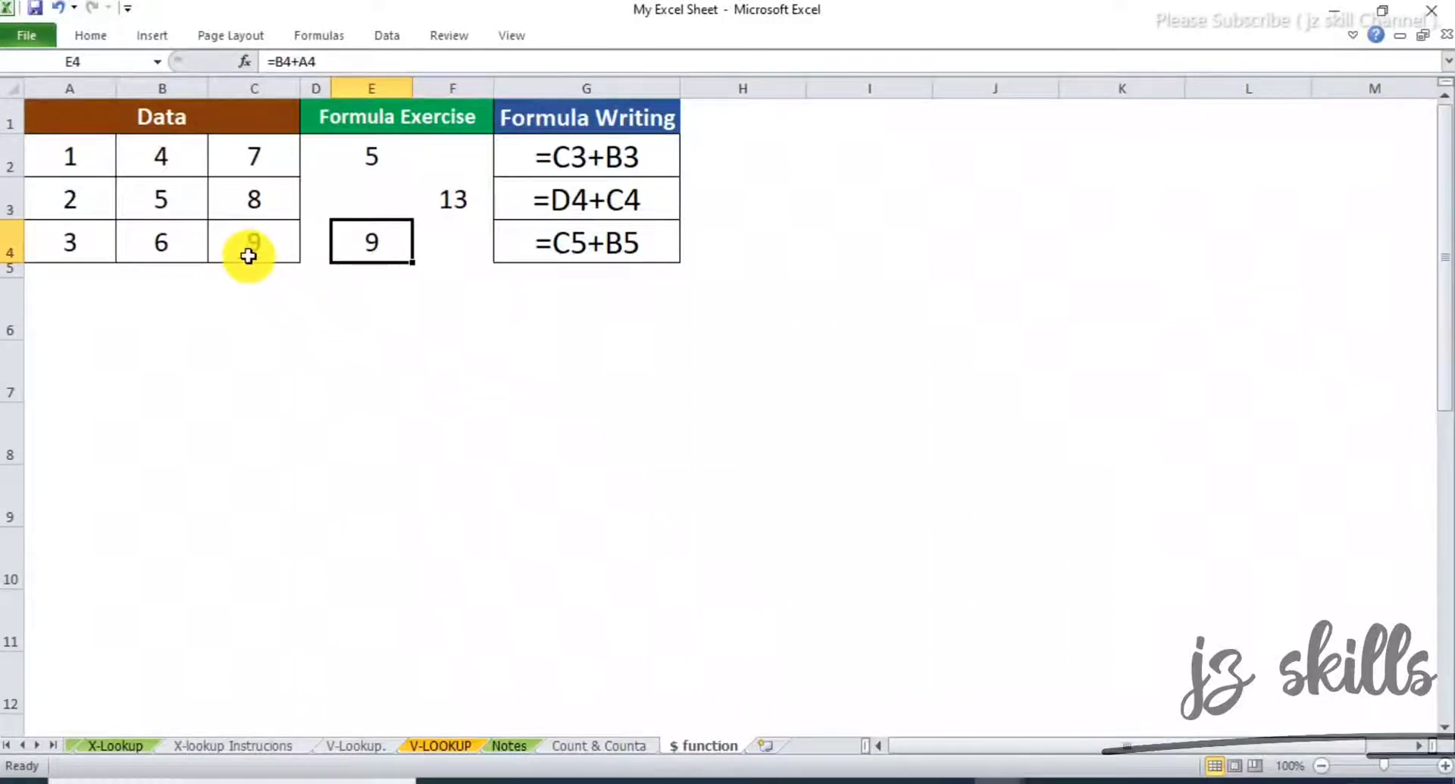
left_click(324, 60)
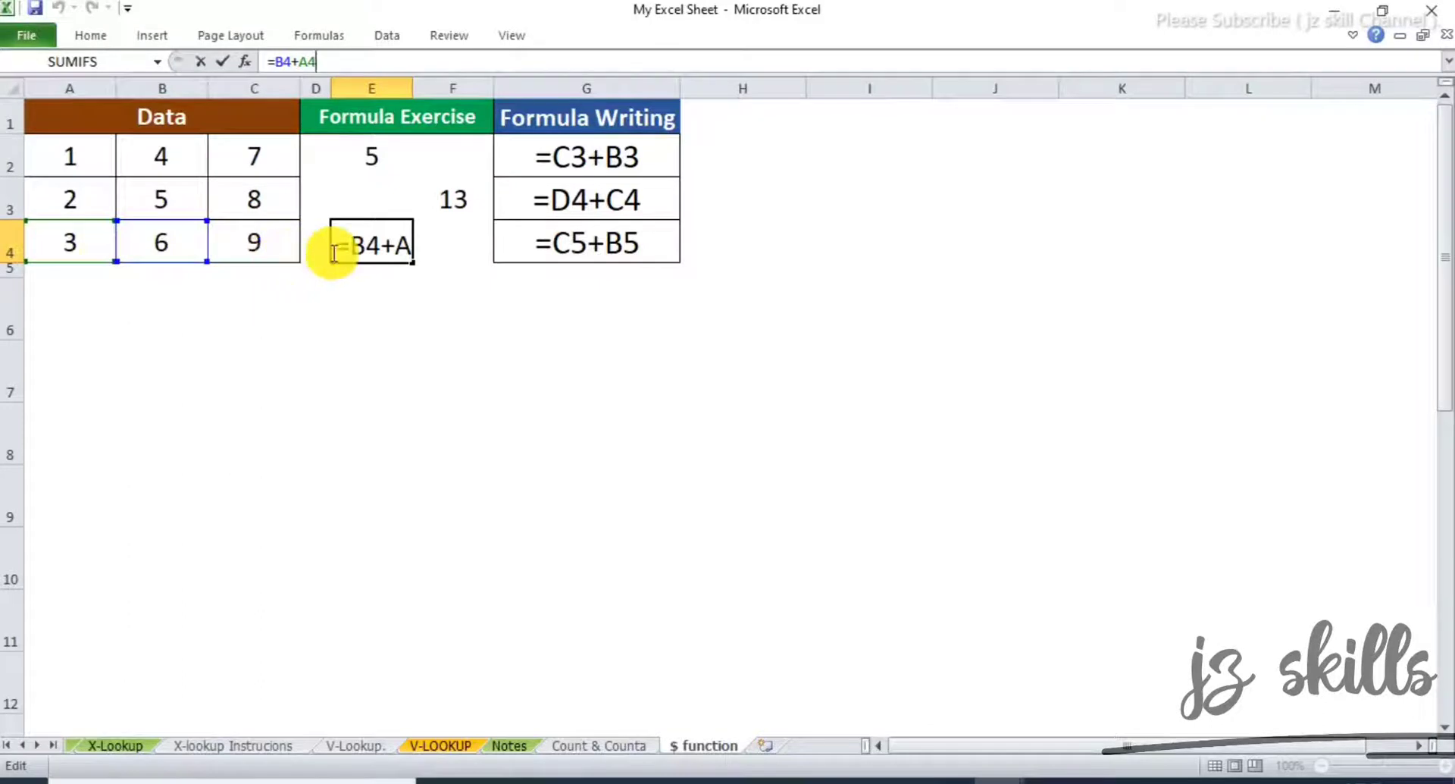
key("Return")
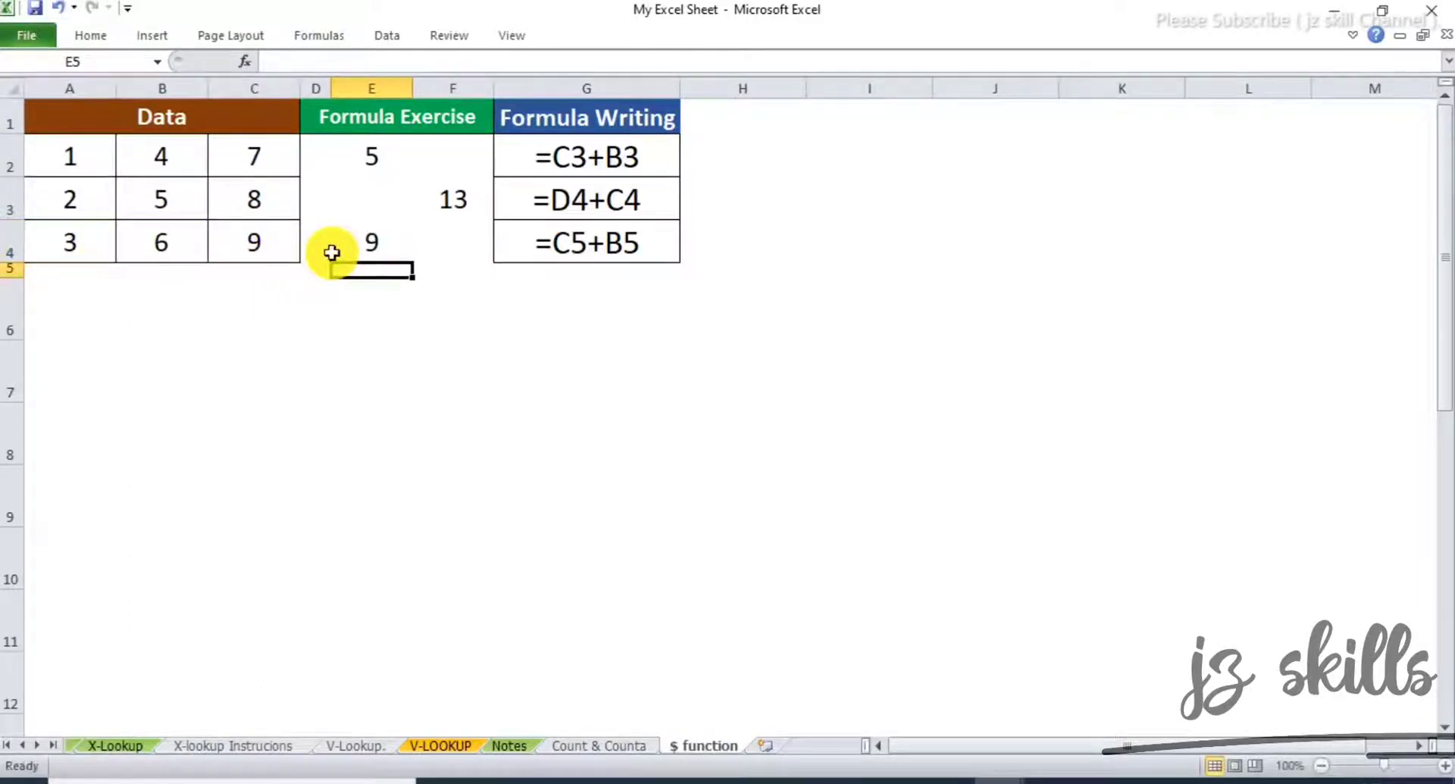
left_click(384, 241)
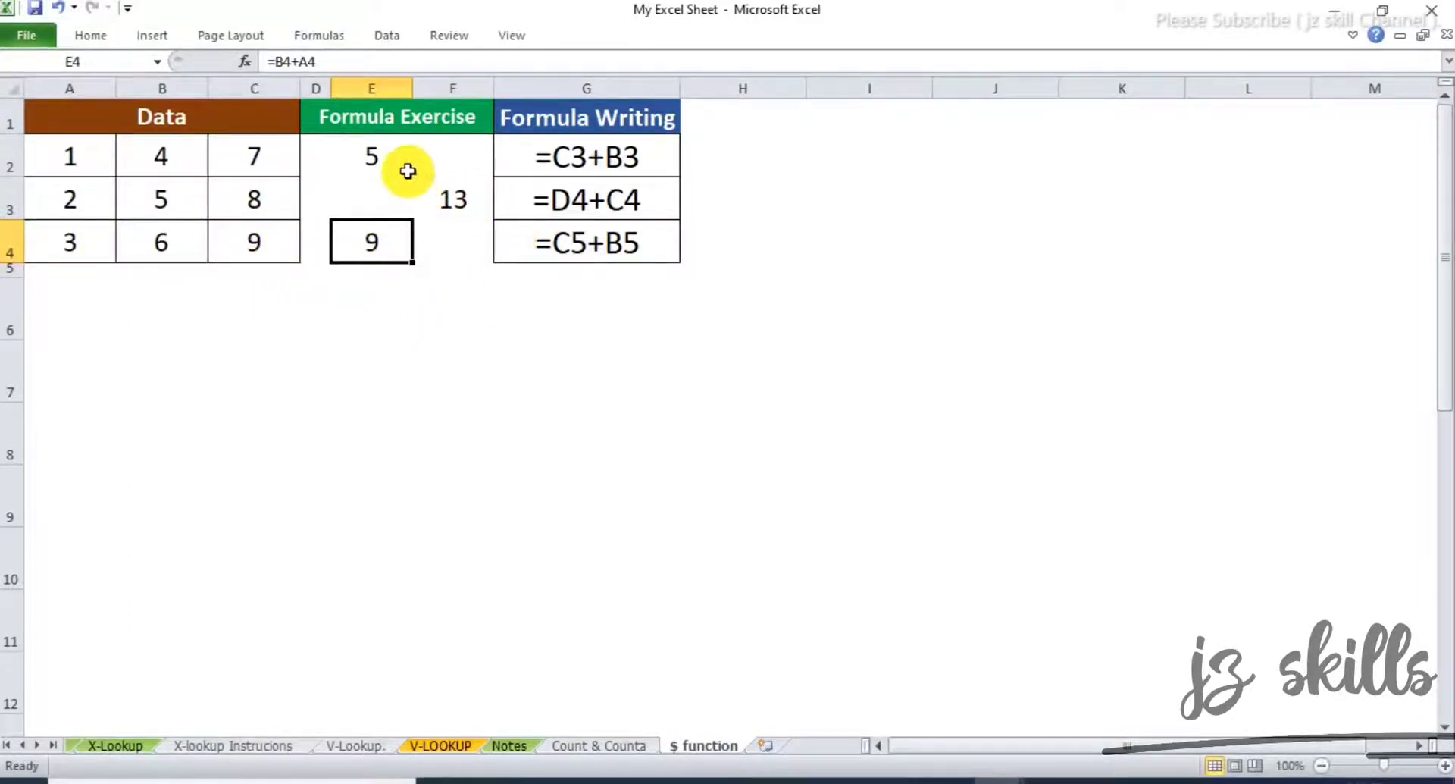
Compare the Formula Exercise cells in E2:F4 with the formulas written out in G2:G4 under Formula Writing.
left_click(377, 155)
left_click(441, 202)
left_click(374, 242)
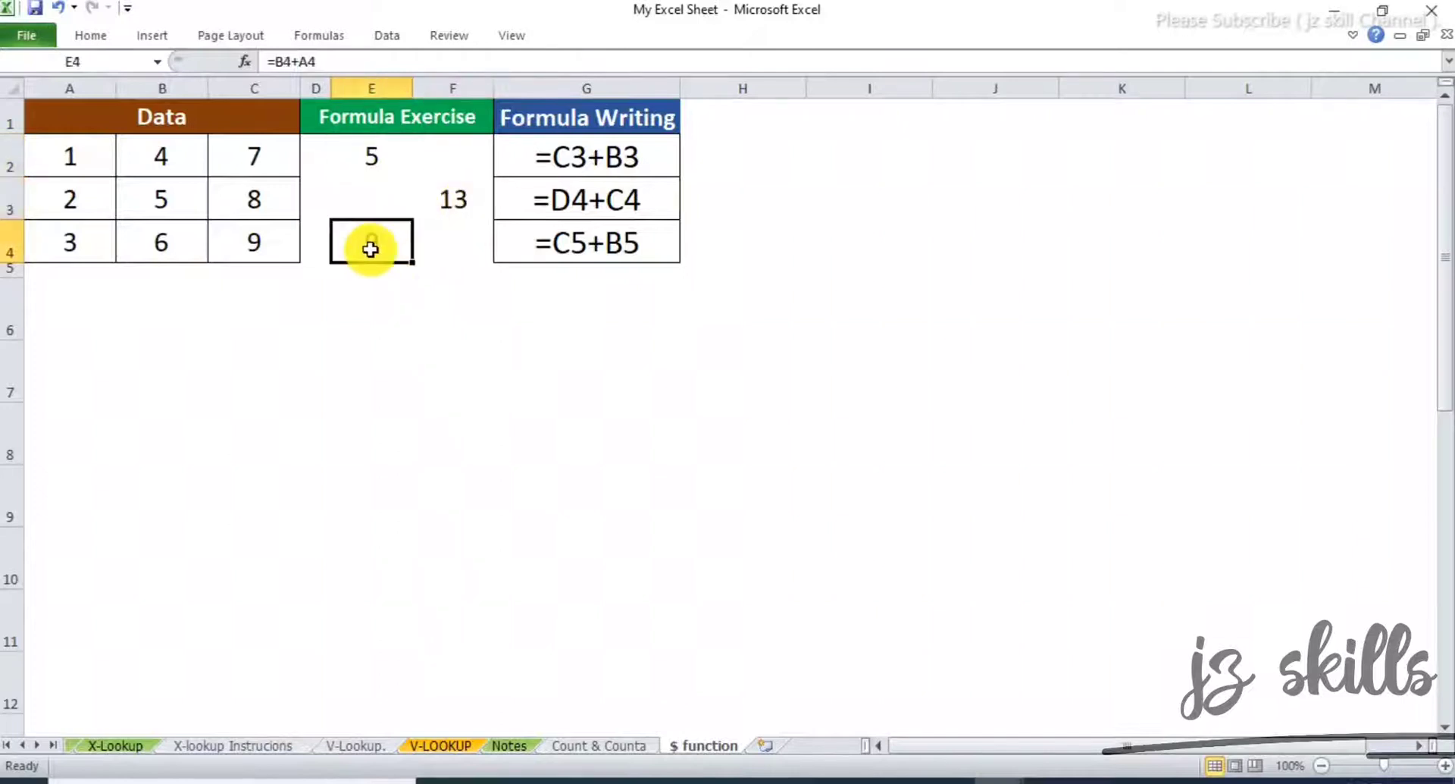
left_click(597, 161)
left_click(601, 201)
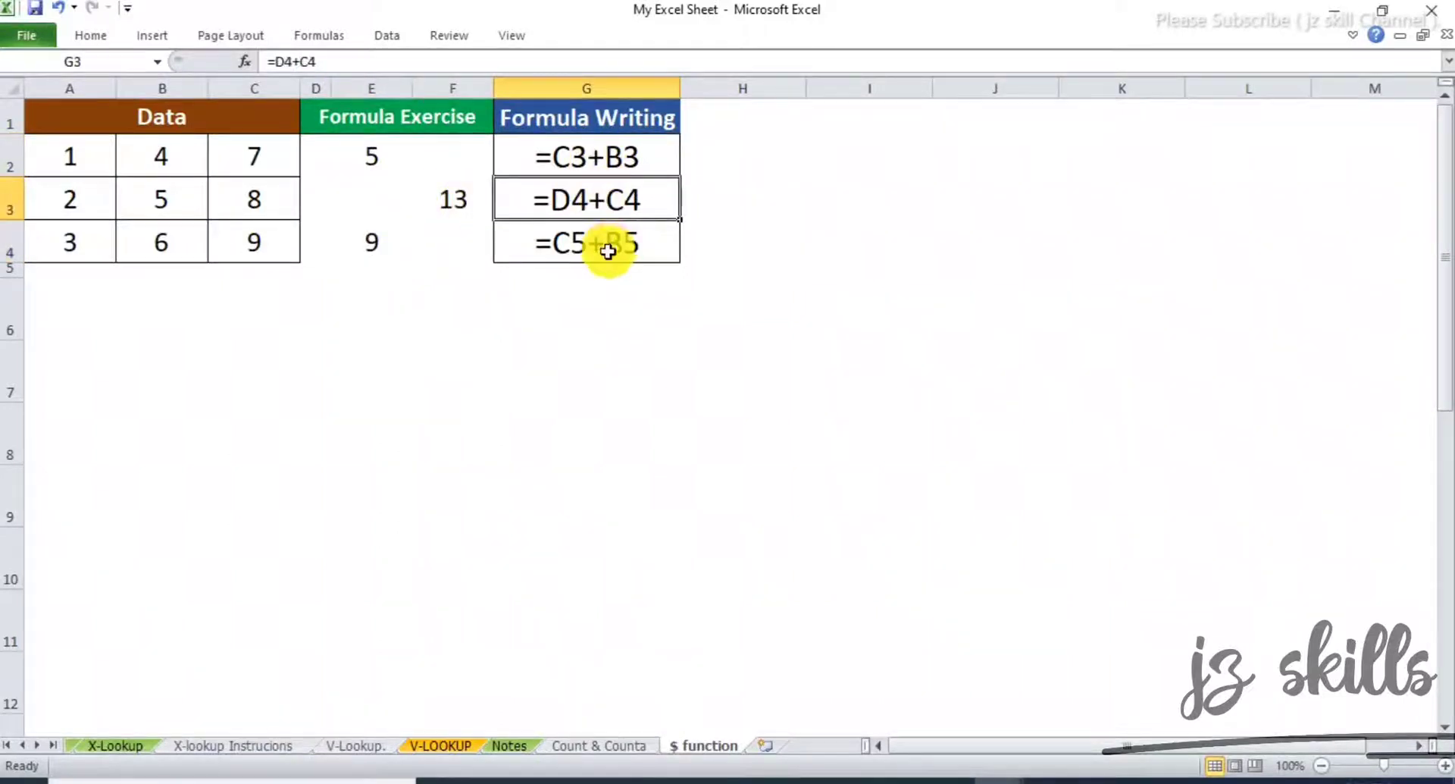
left_click(602, 239)
left_click_drag(368, 158, 438, 241)
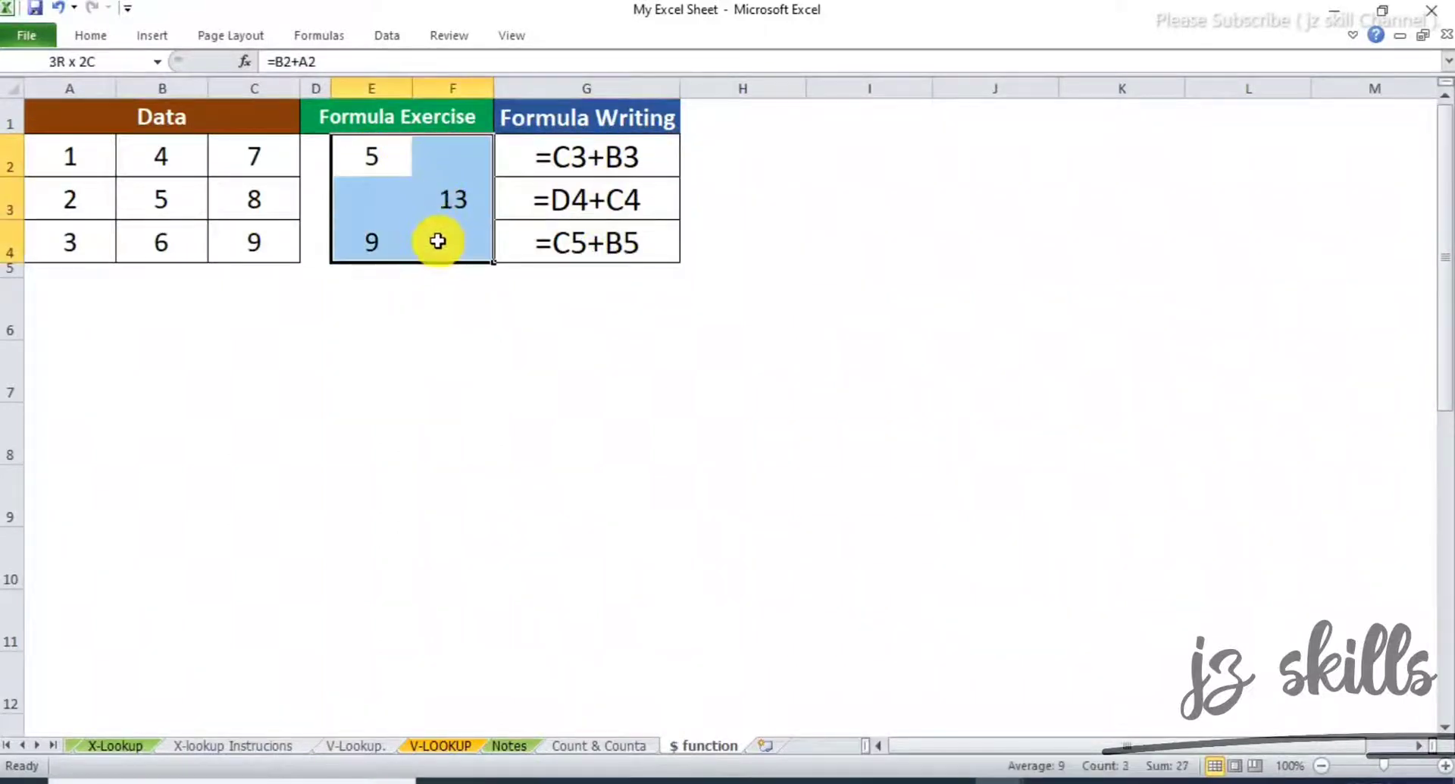
left_click(401, 346)
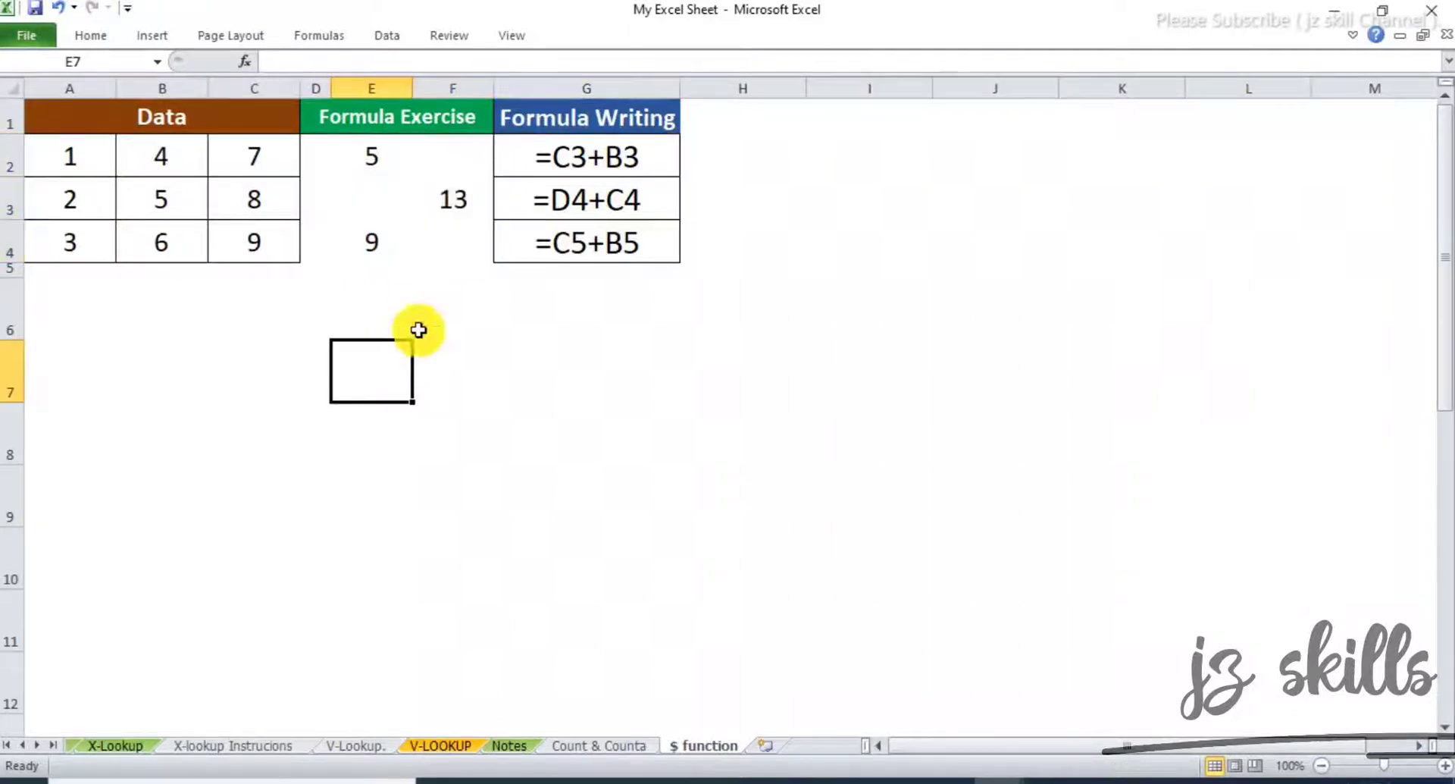
left_click_drag(579, 158, 575, 234)
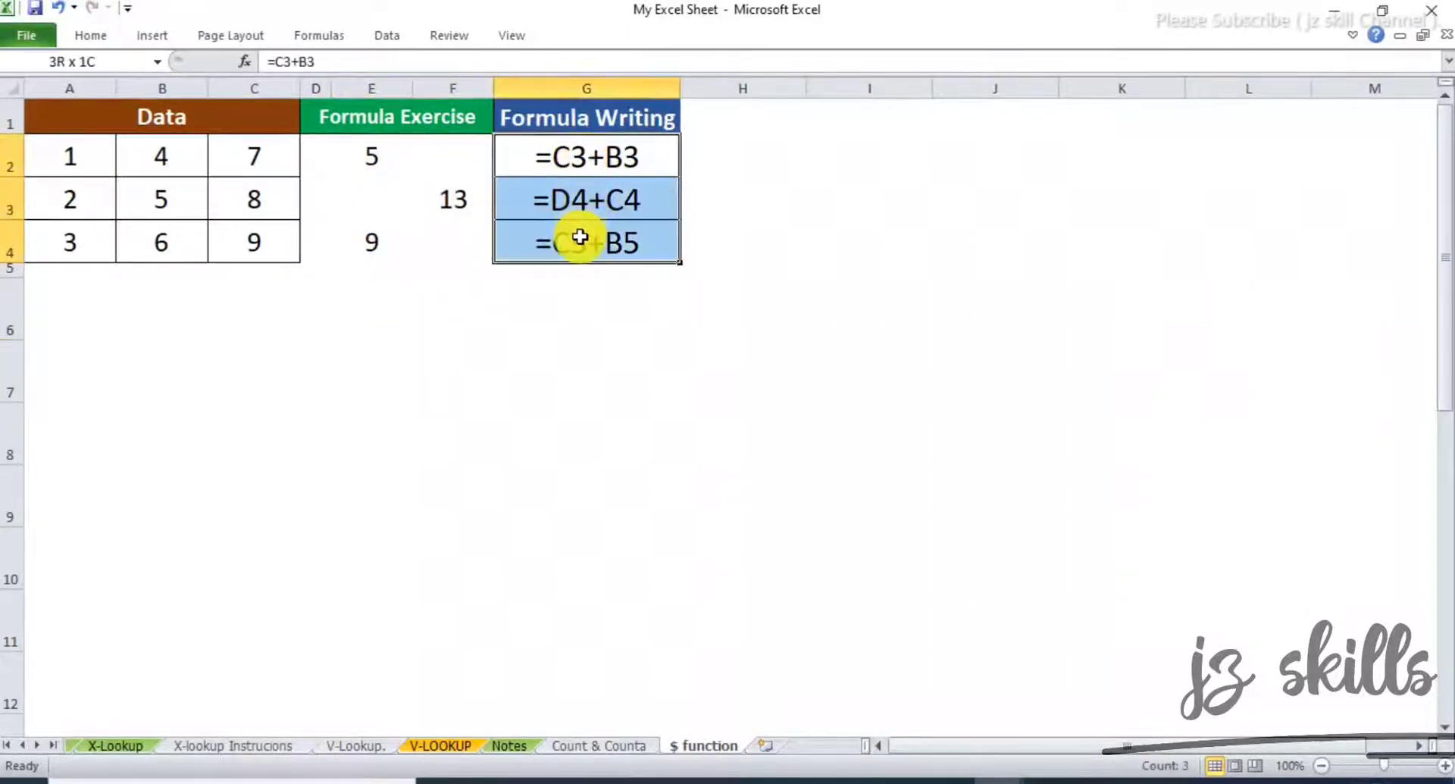
left_click_drag(559, 157, 591, 240)
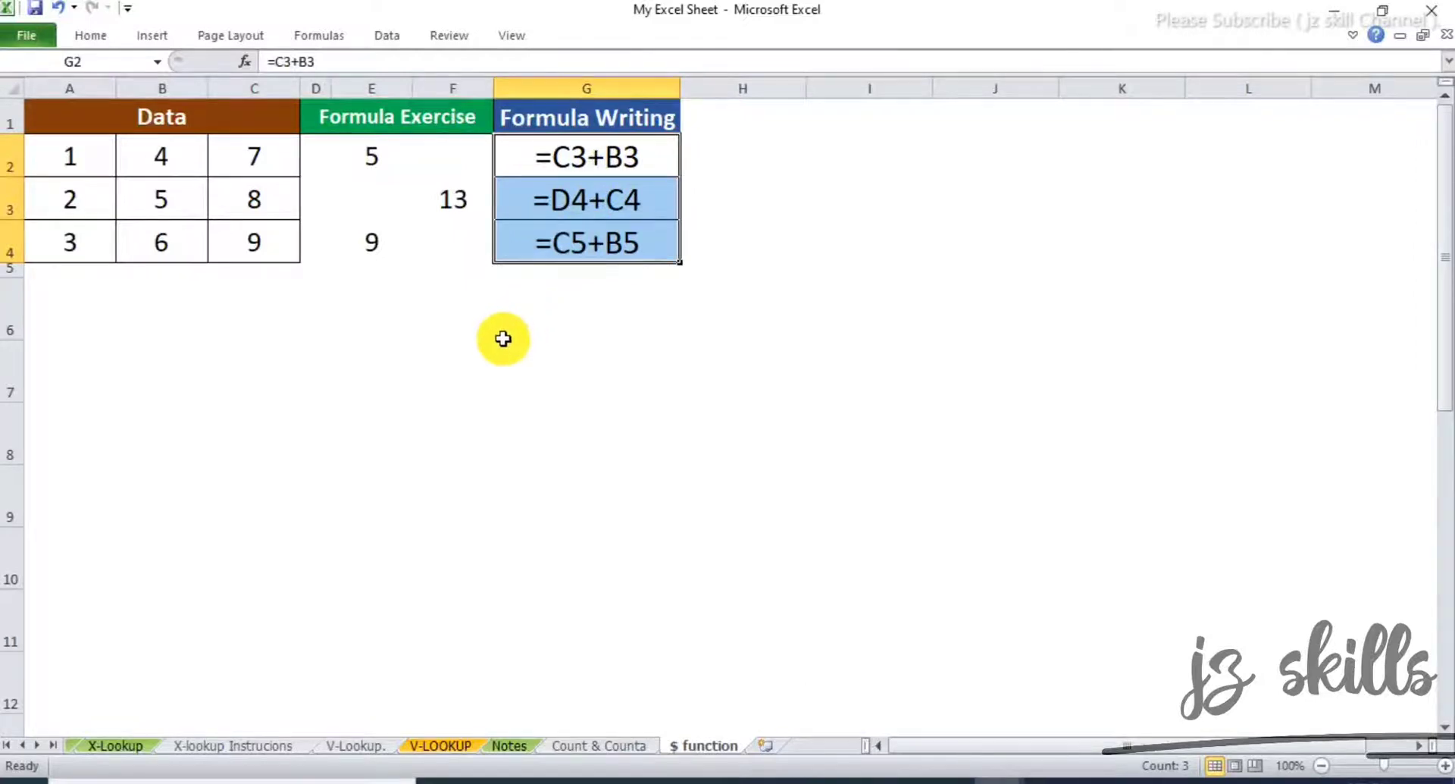
left_click(383, 156)
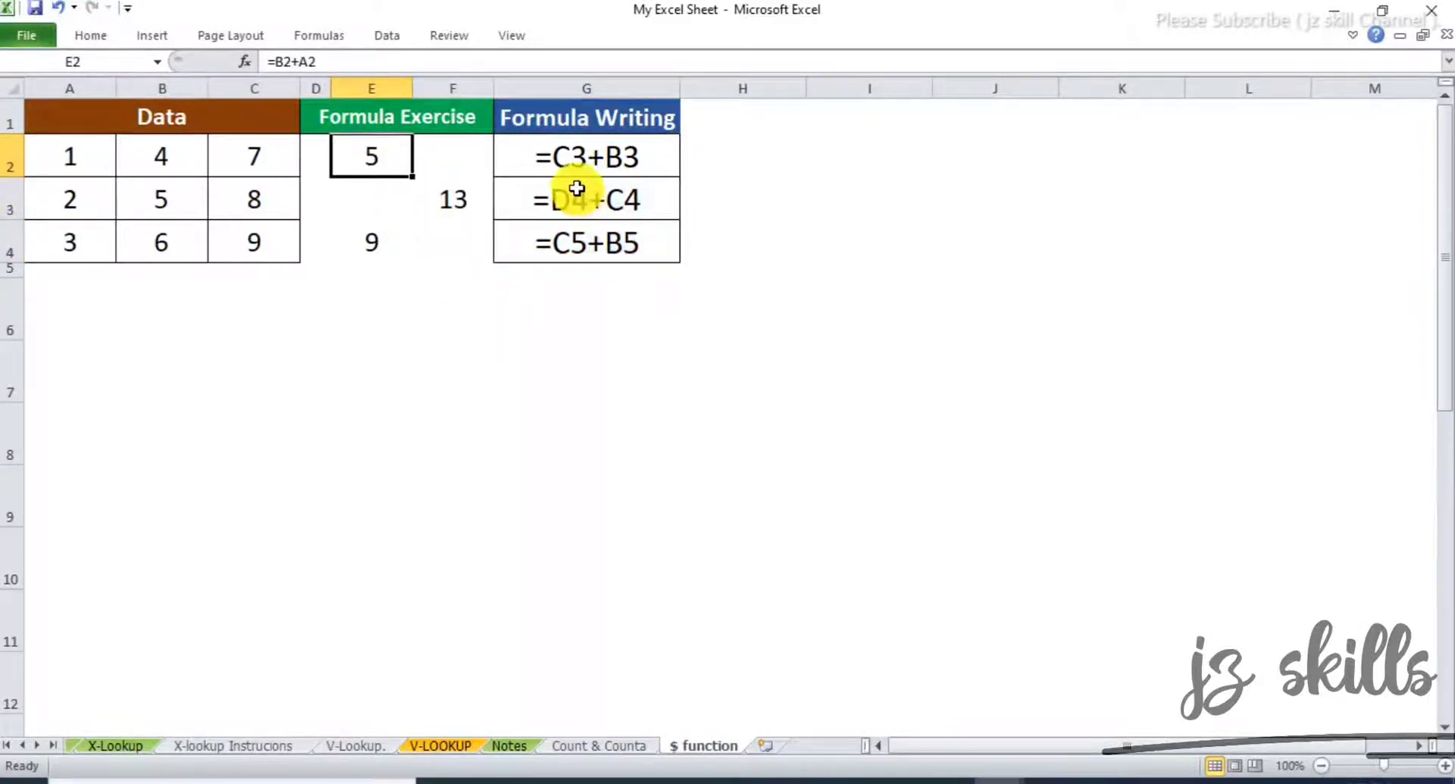
left_click_drag(592, 160, 604, 236)
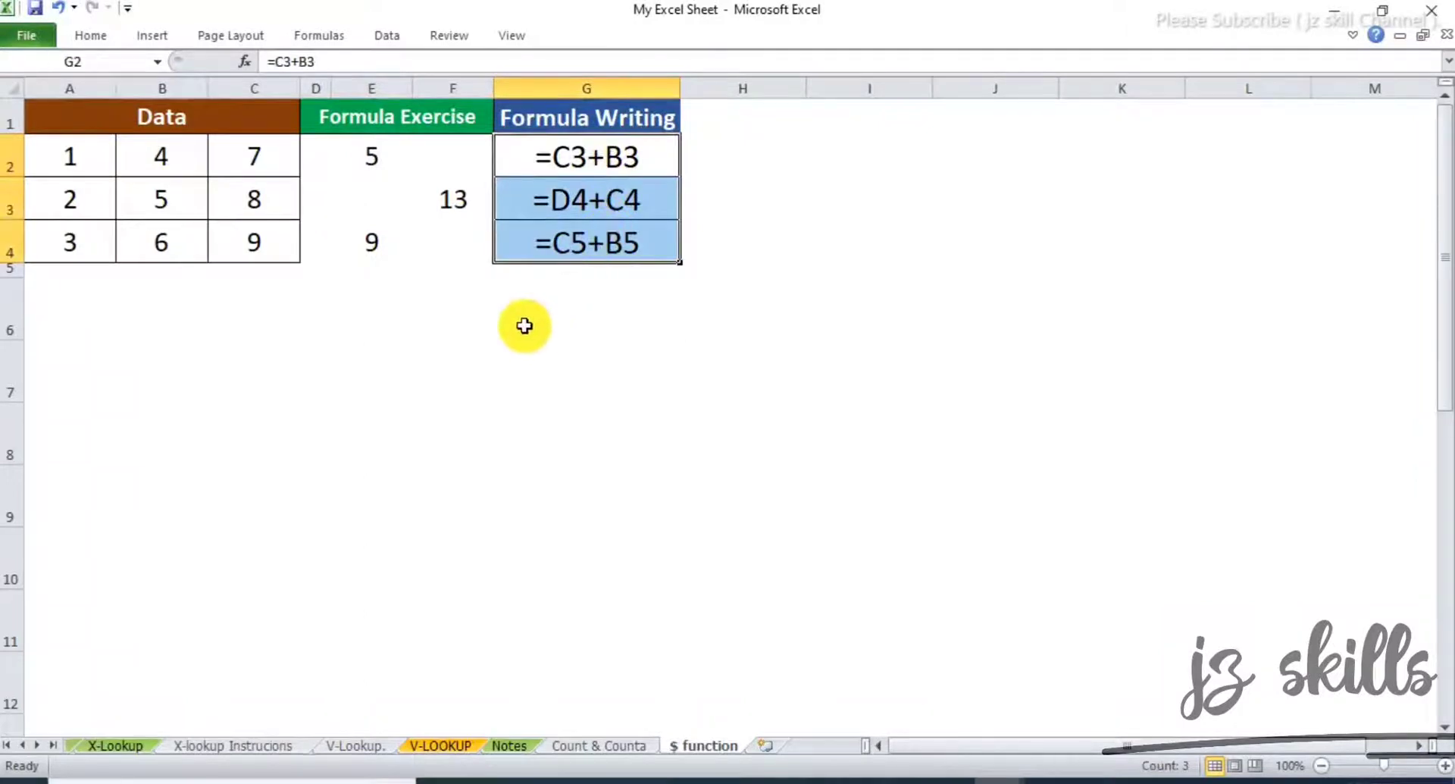
Try moving the formula cell E2 to F2, and undo the move.
left_click(379, 158)
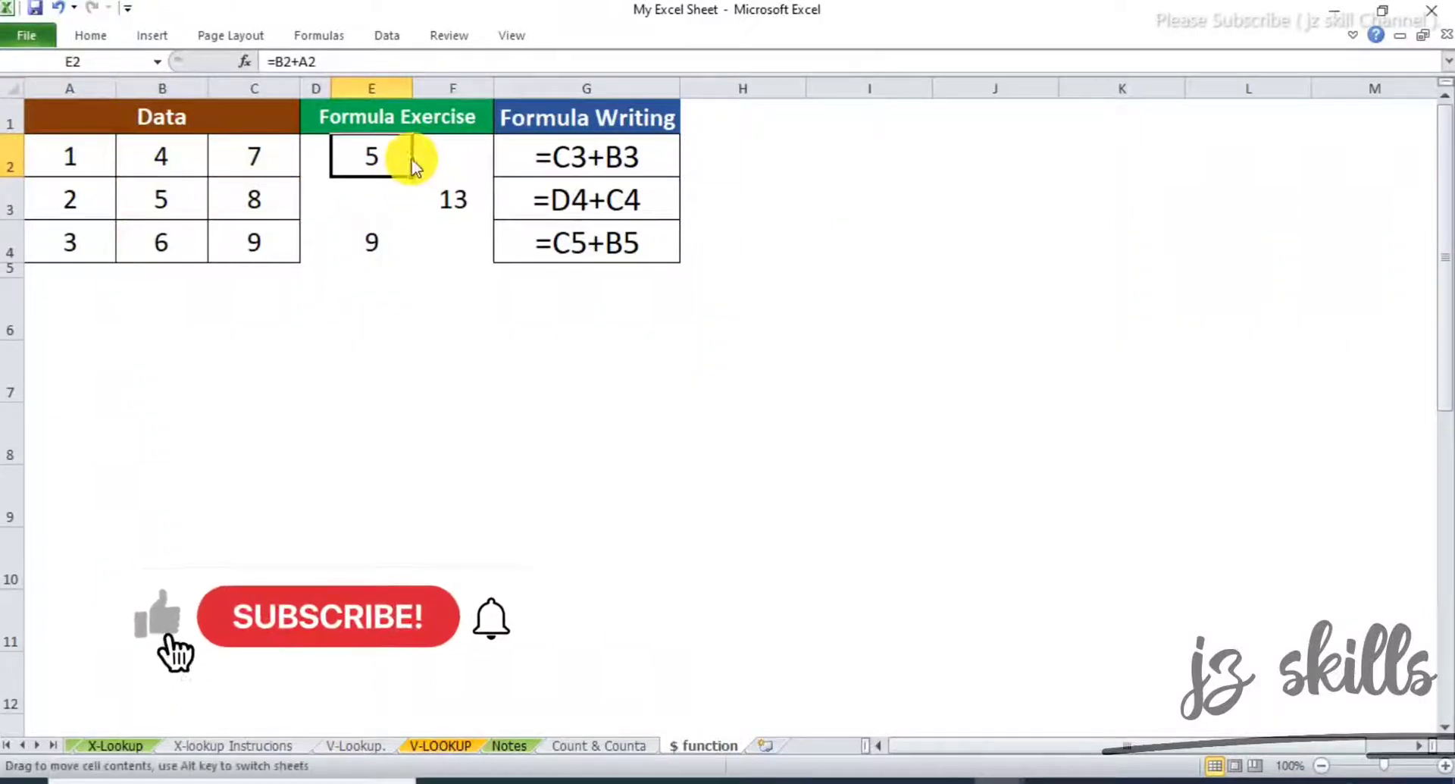
mouse_move(413, 157)
left_mouse_down()
mouse_move(409, 170)
mouse_move(438, 167)
left_mouse_up()
left_click(487, 311)
left_click(379, 155)
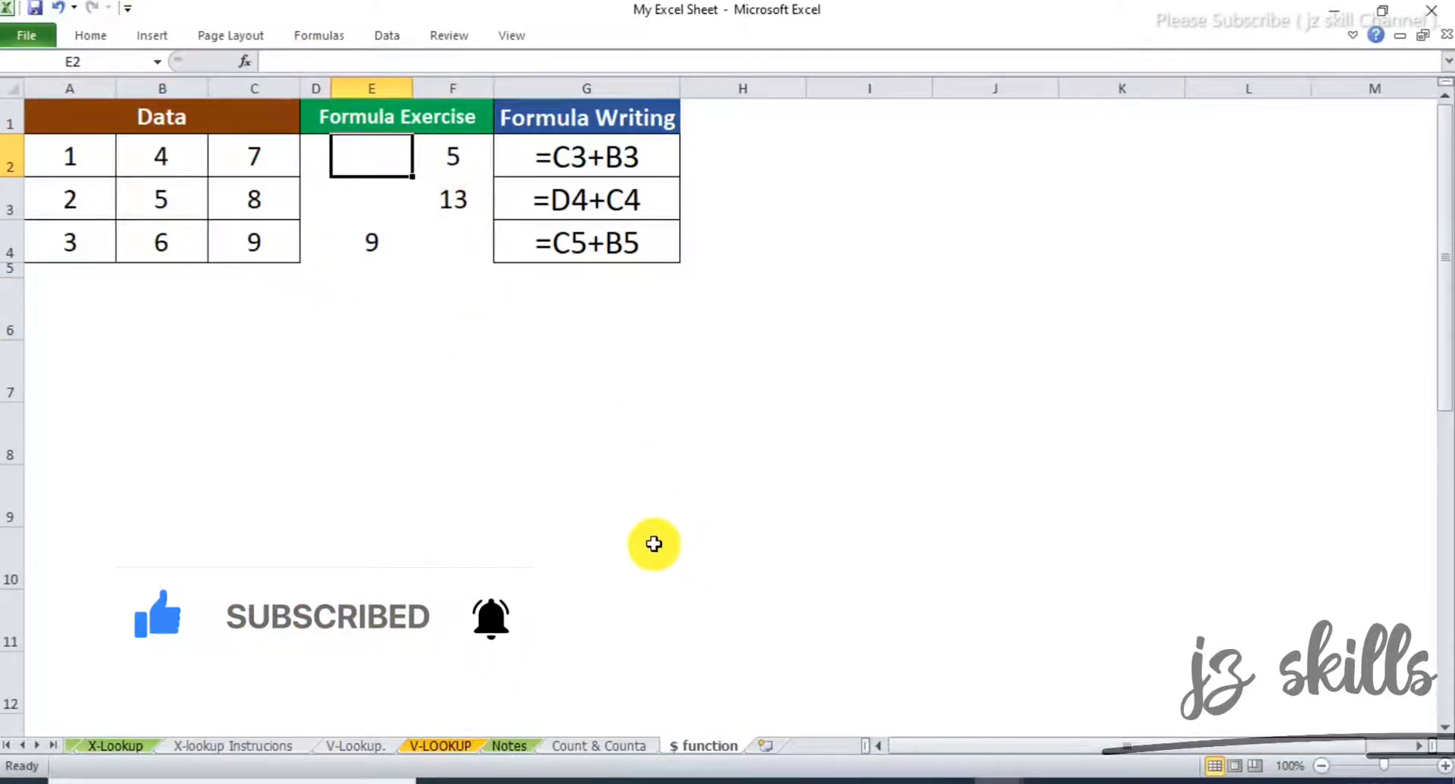
key("ctrl+z")
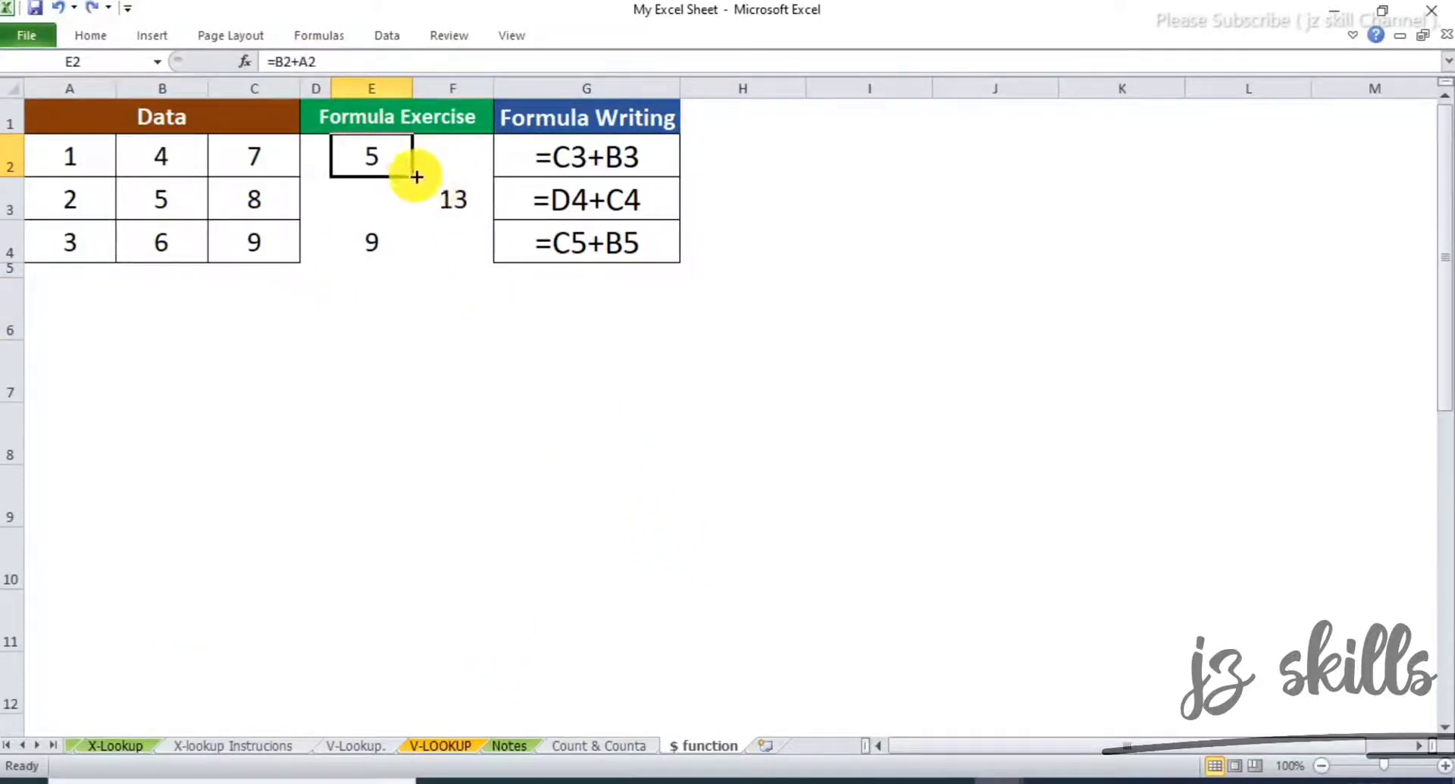
Fill the formula in E2 across to F2 and check which Data cells the copy references.
left_click_drag(413, 177, 459, 172)
left_click(484, 325)
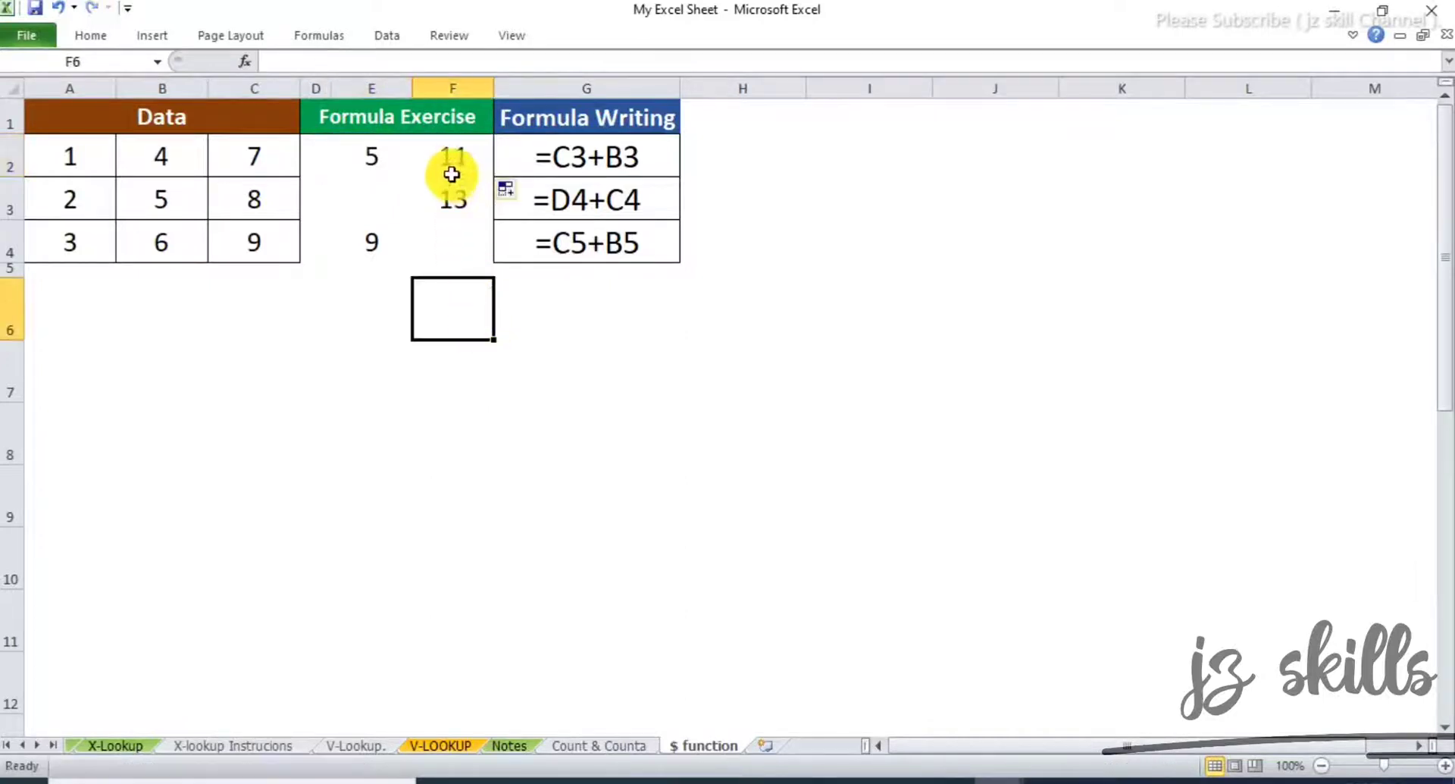
left_click(443, 171)
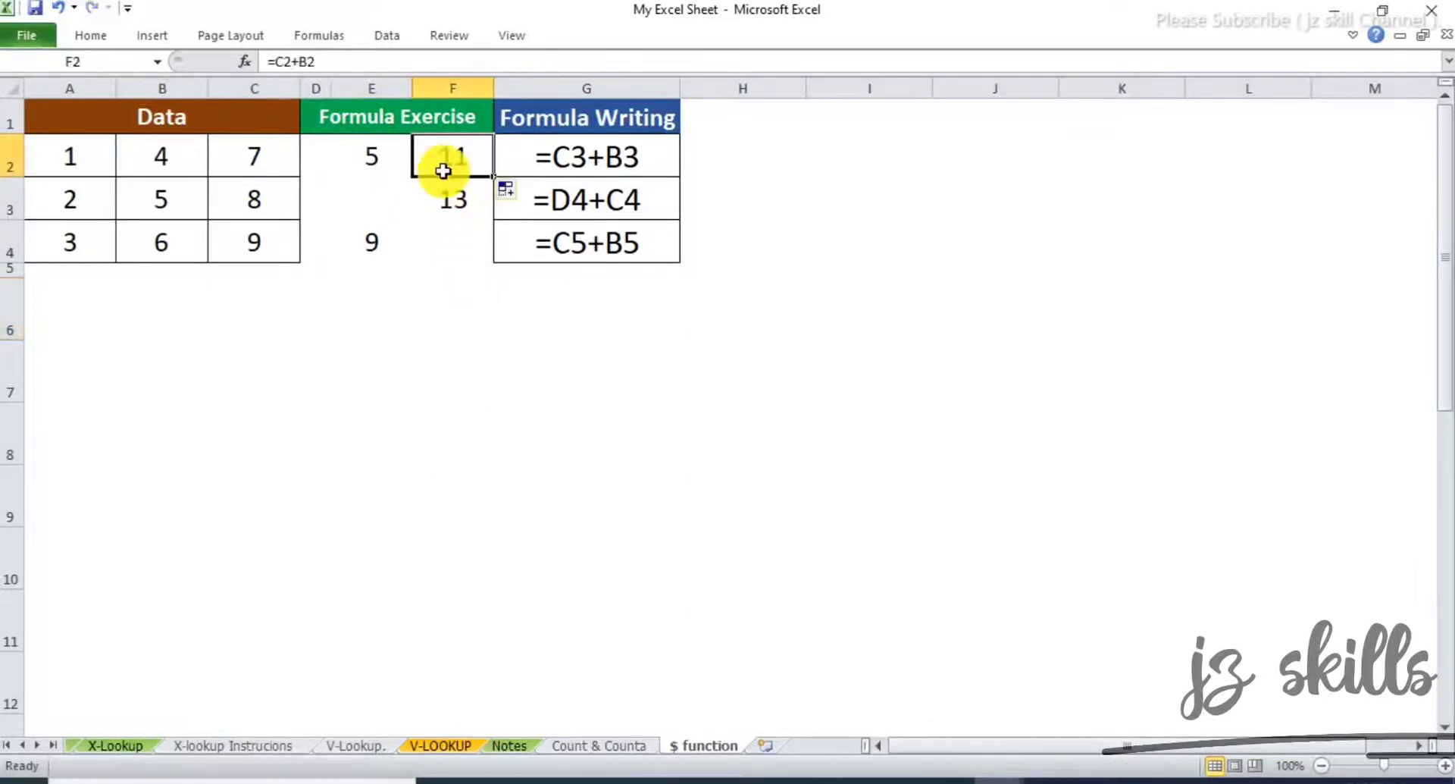
left_click(309, 59)
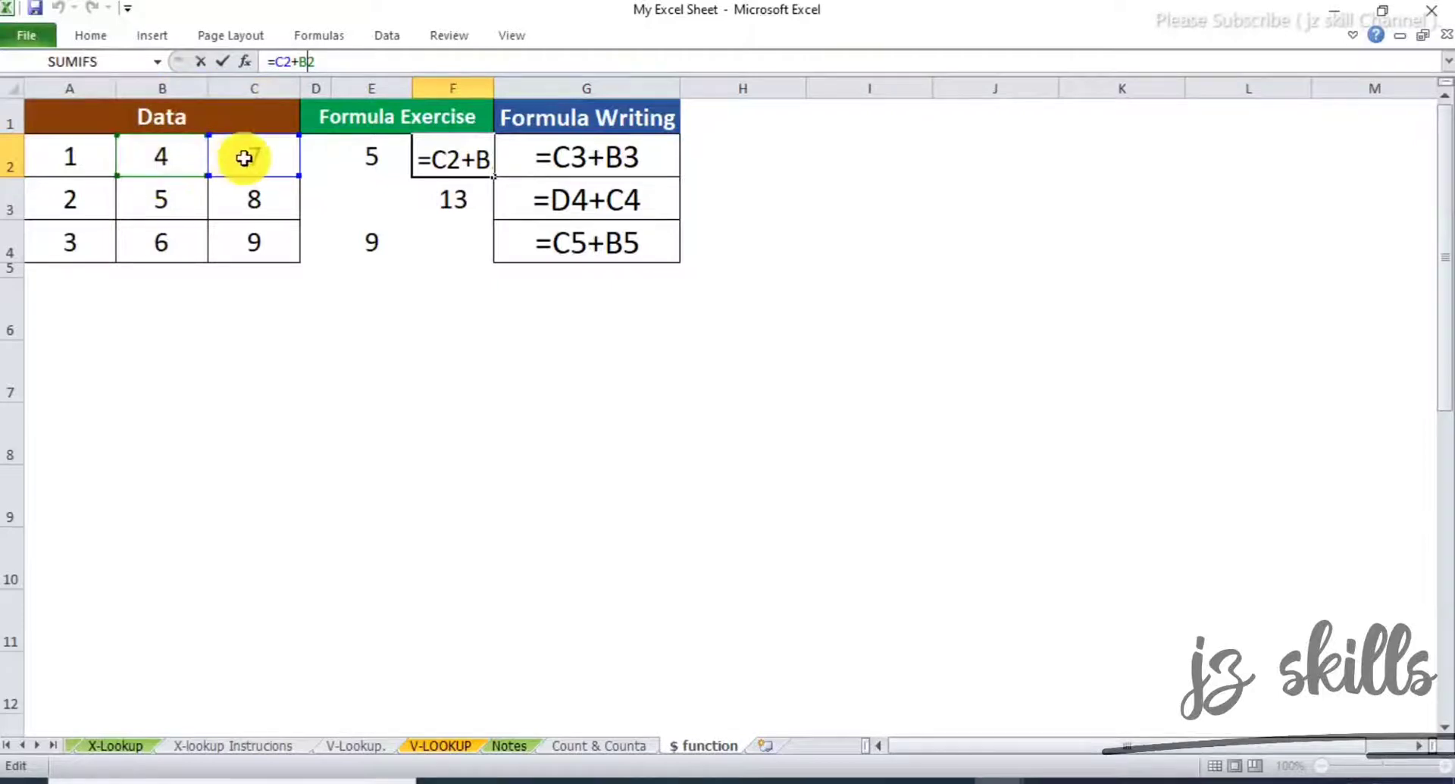
key("Return")
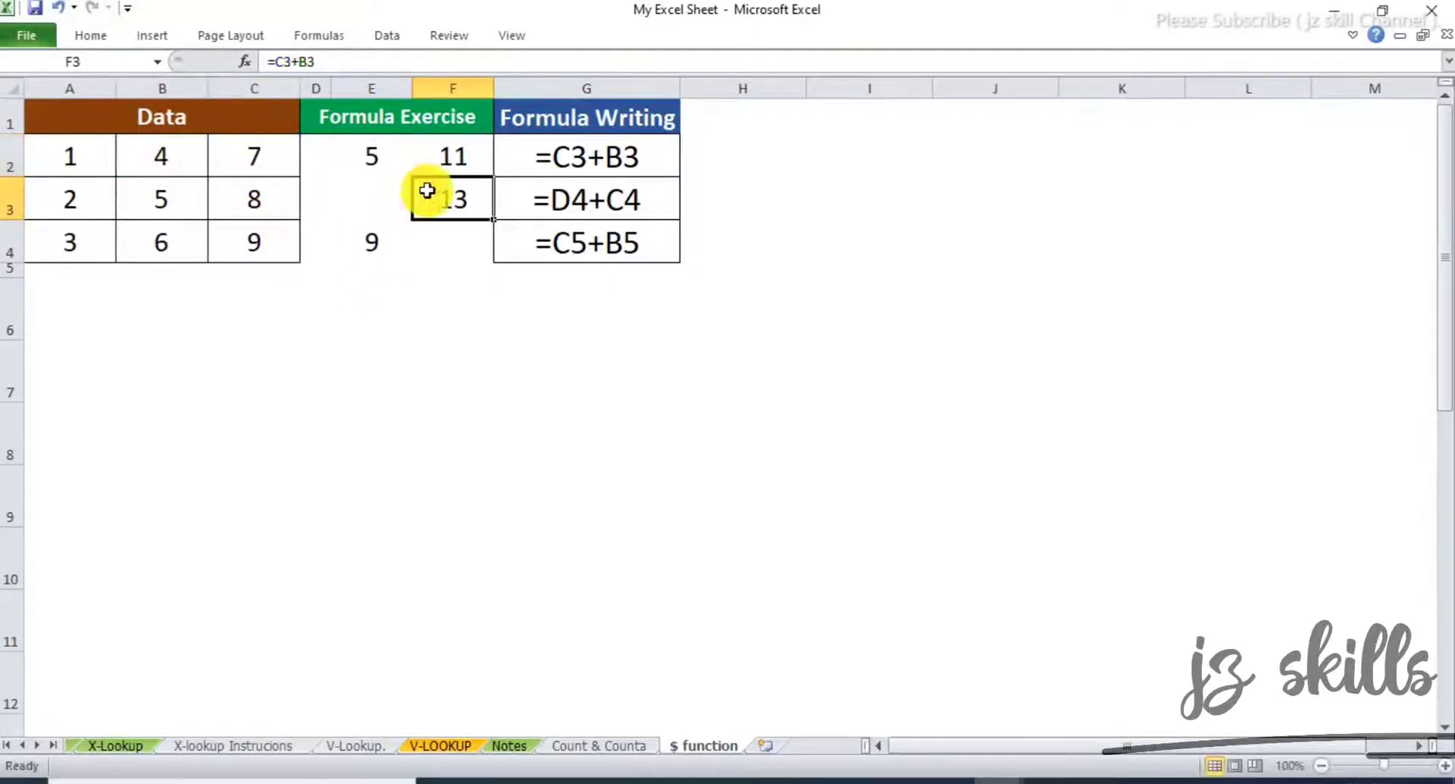
Compare the formulas in E2 and F2 with the Data cells they add and with the text in G2.
left_click(453, 162)
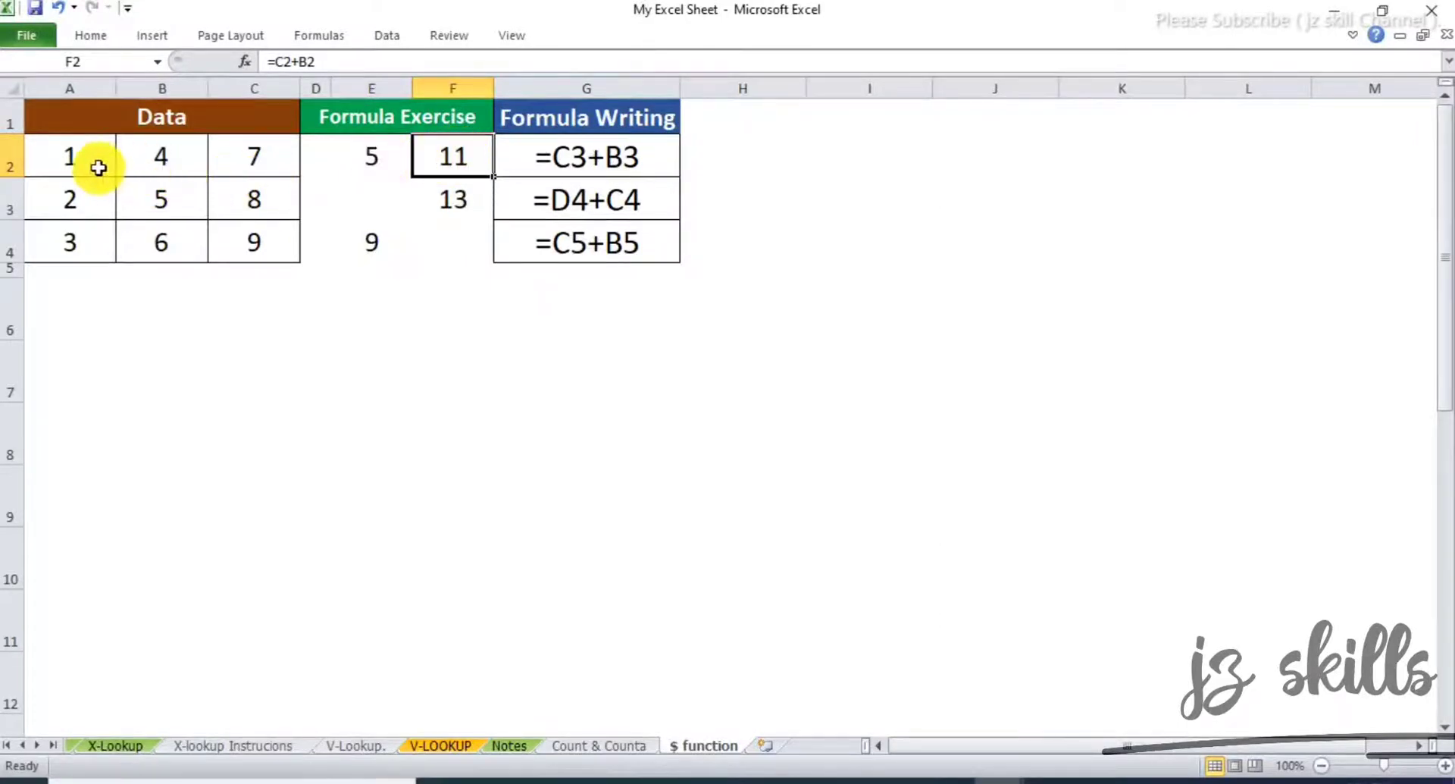
left_click_drag(101, 162, 143, 165)
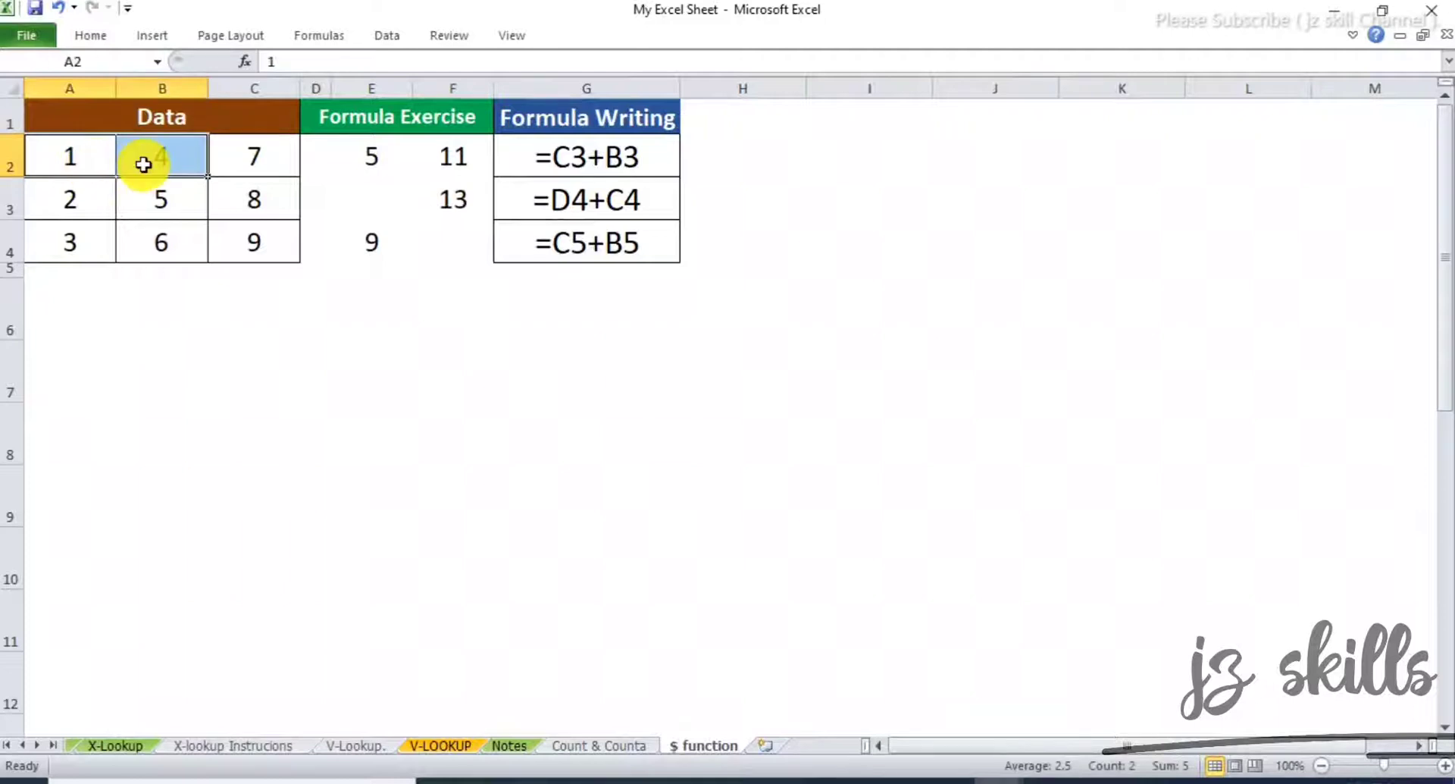
left_click(375, 156)
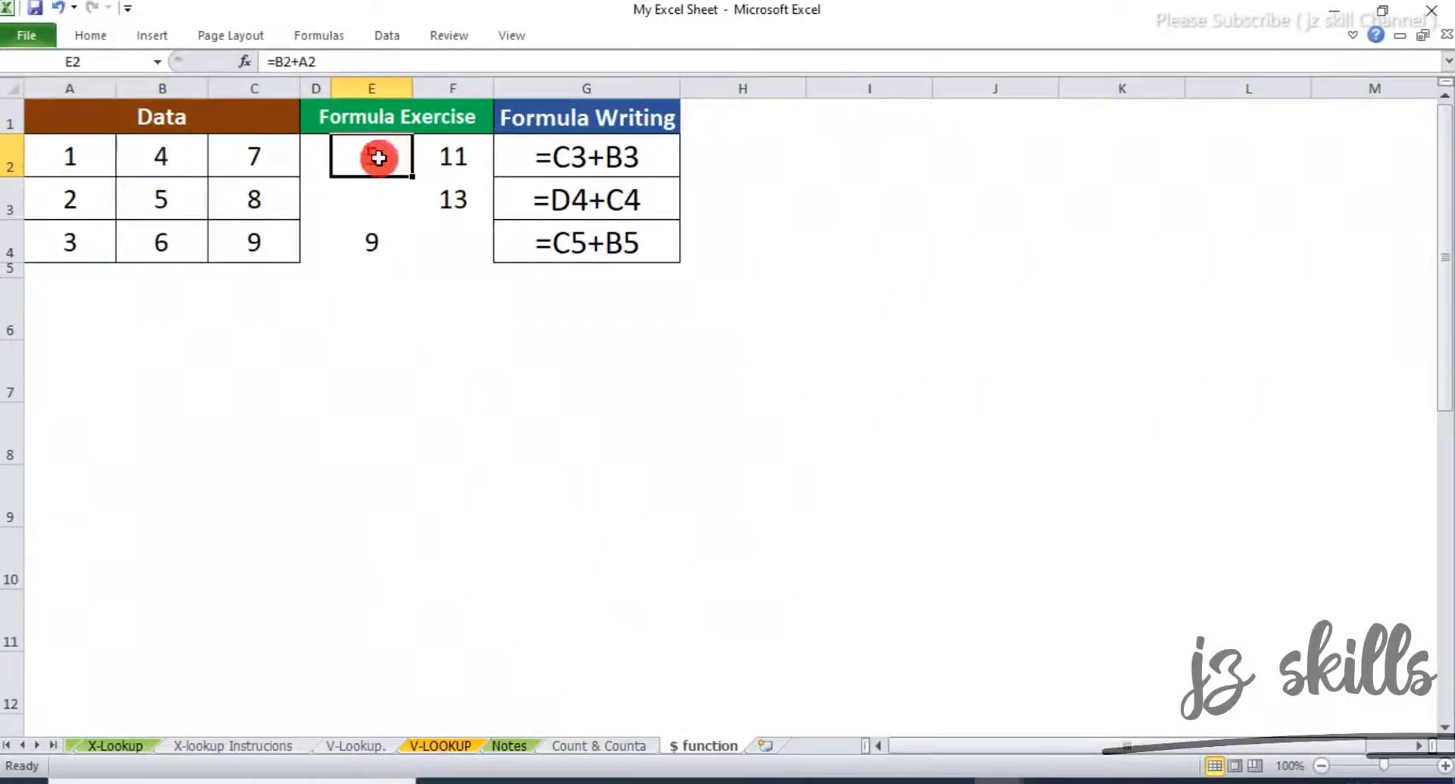
left_click(440, 160)
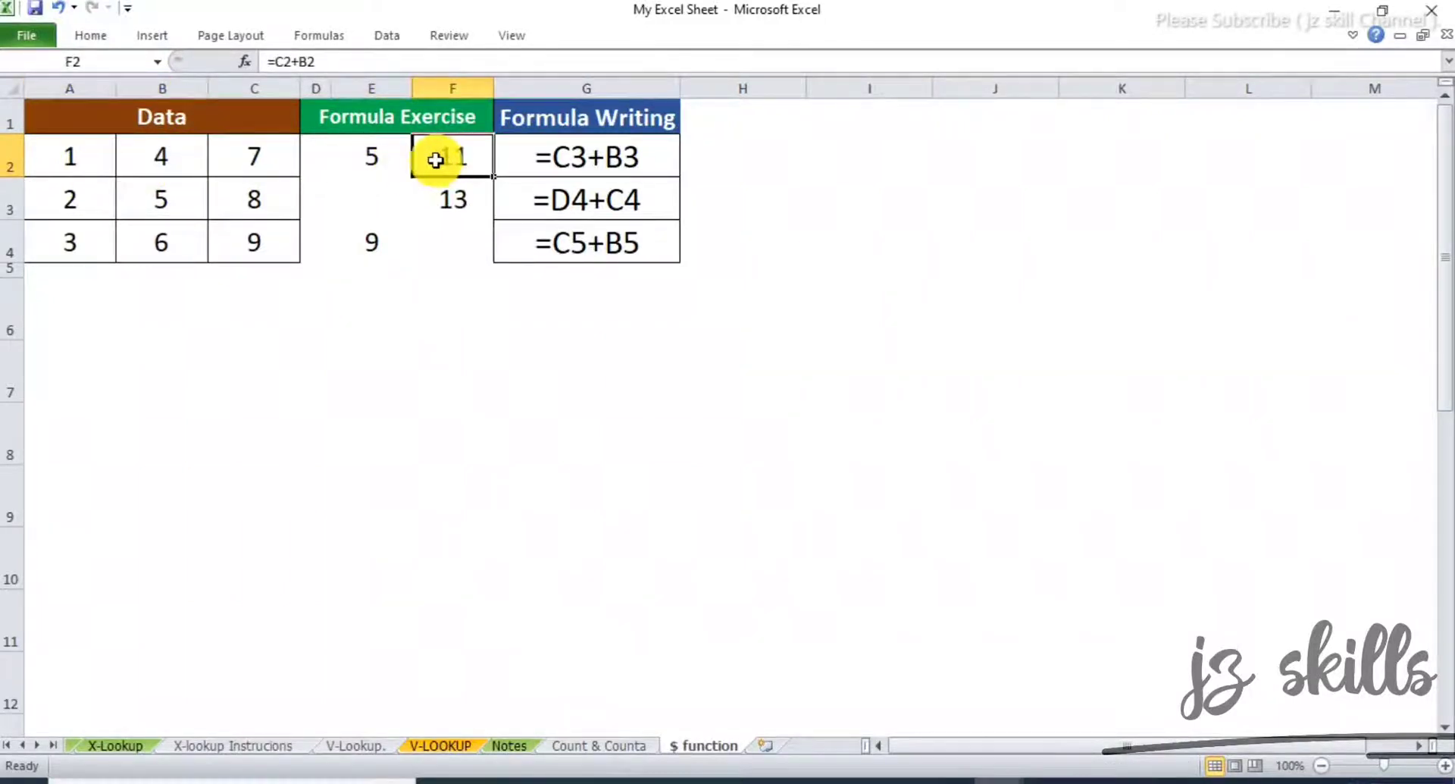
left_click(375, 160)
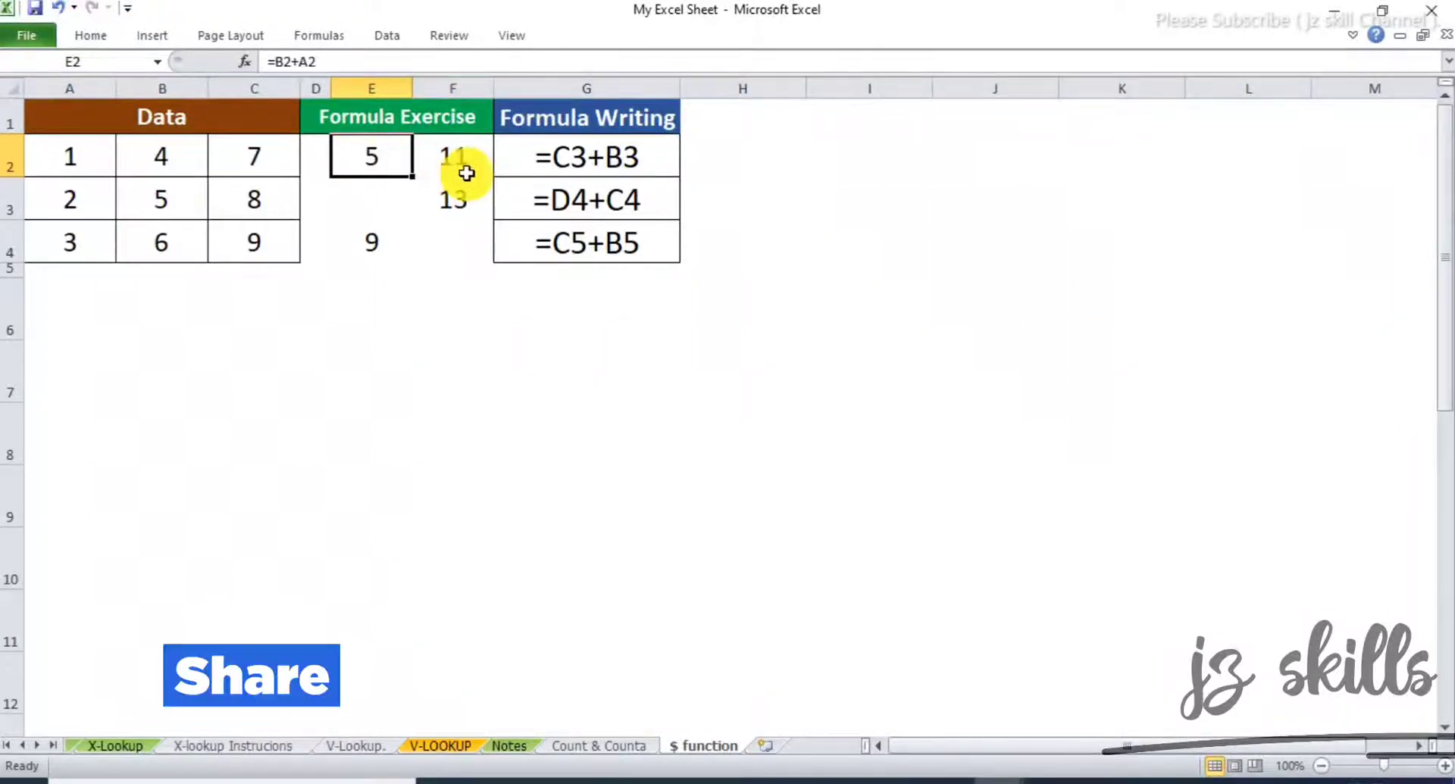
left_click(592, 160)
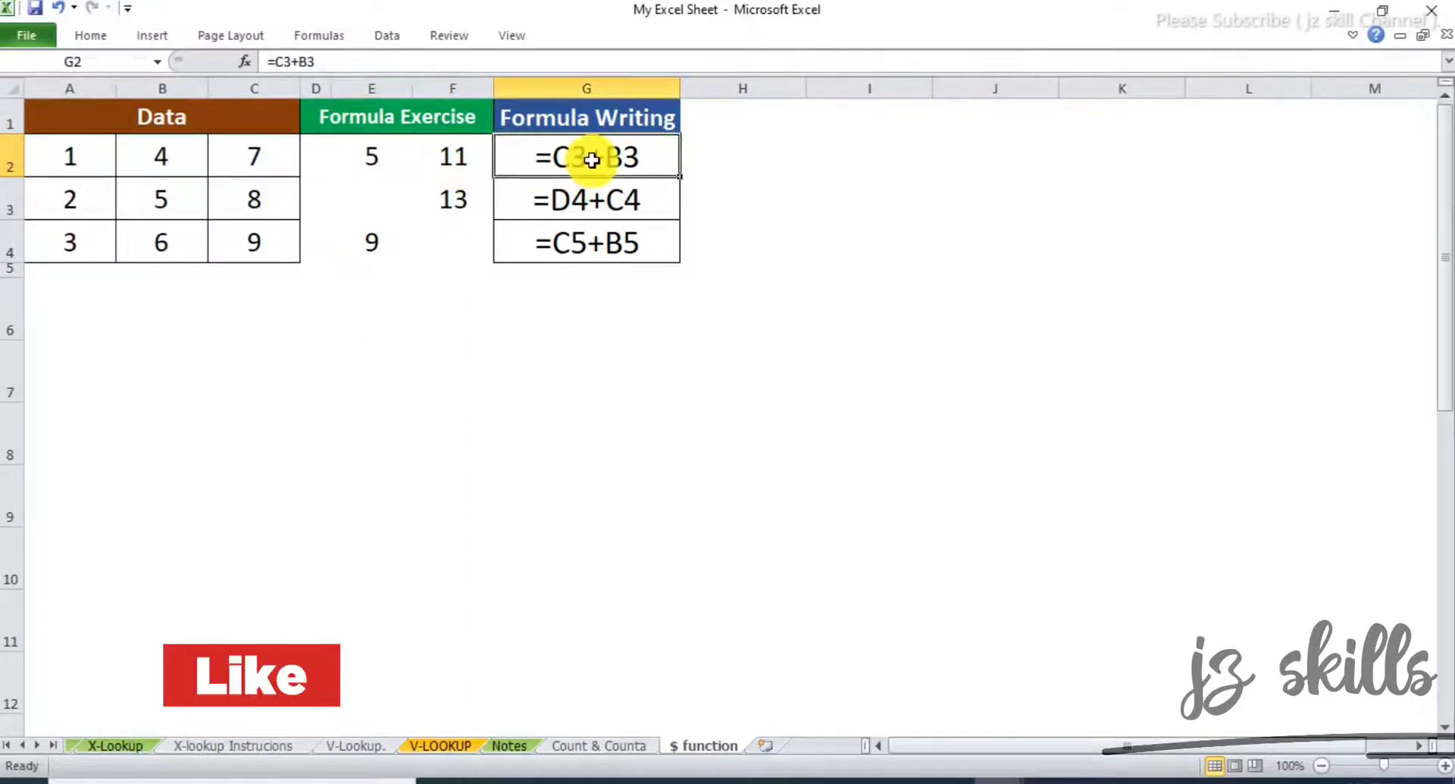
left_click(388, 154)
left_click(299, 60)
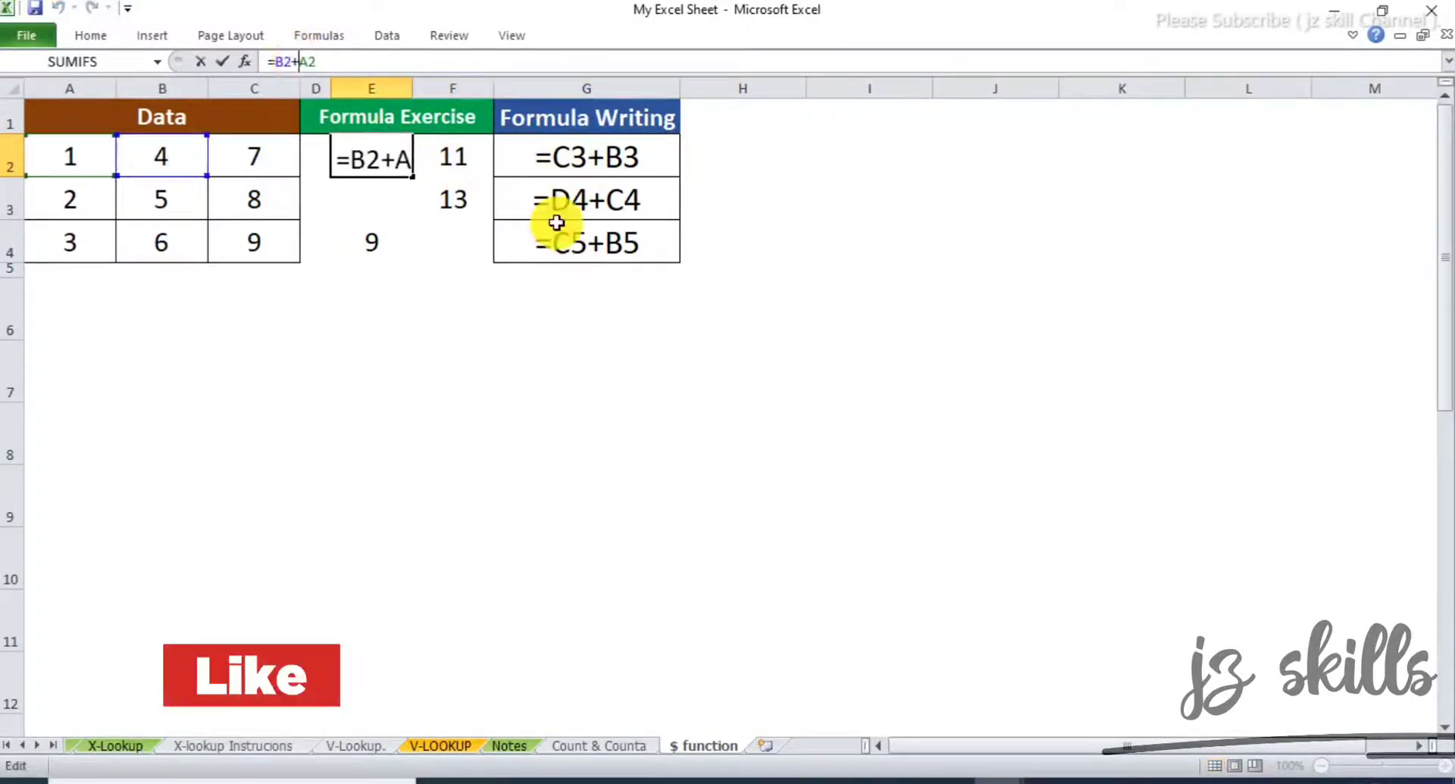
key("Return")
Try re-entering the written-out formula =C3+B3 in G2 and check its references.
left_click(601, 153)
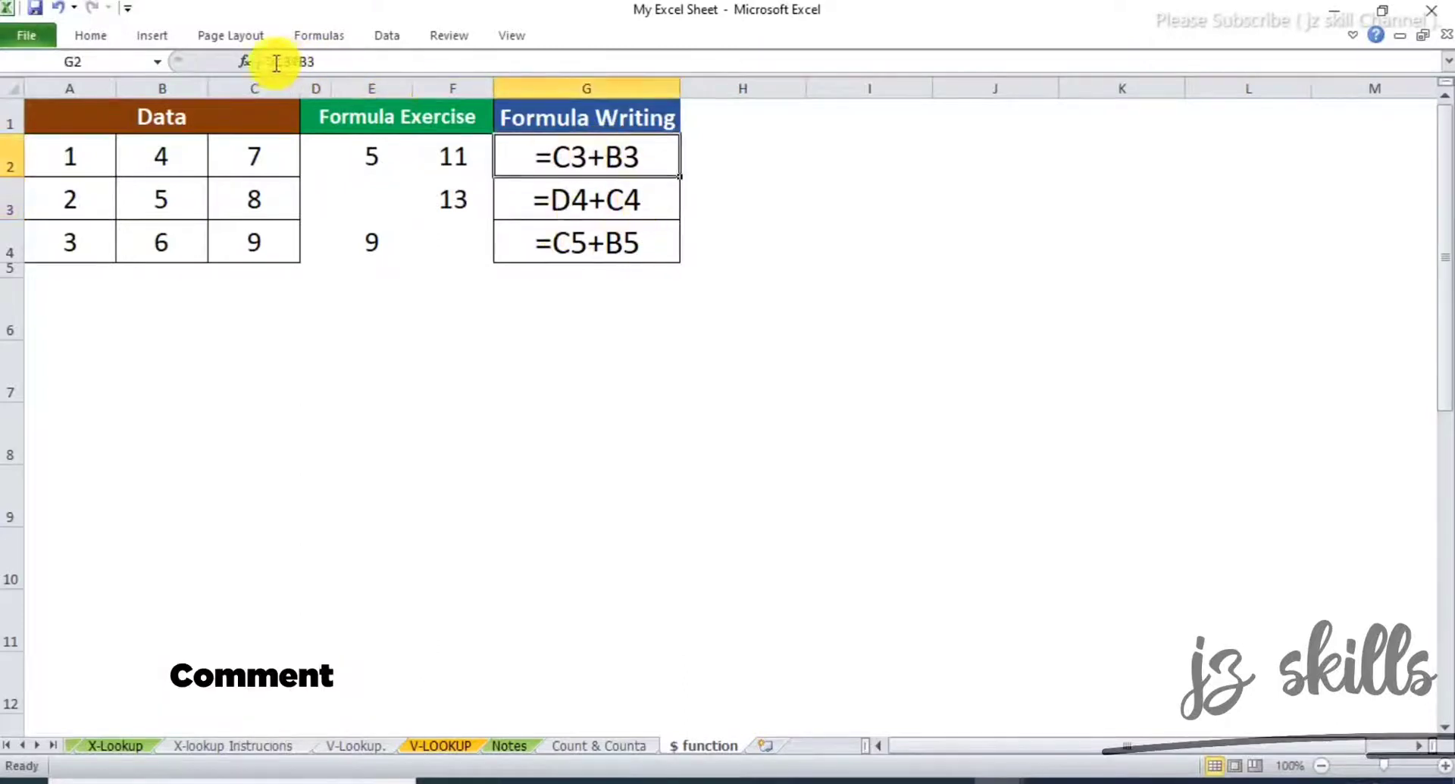
left_click(307, 66)
key("Return")
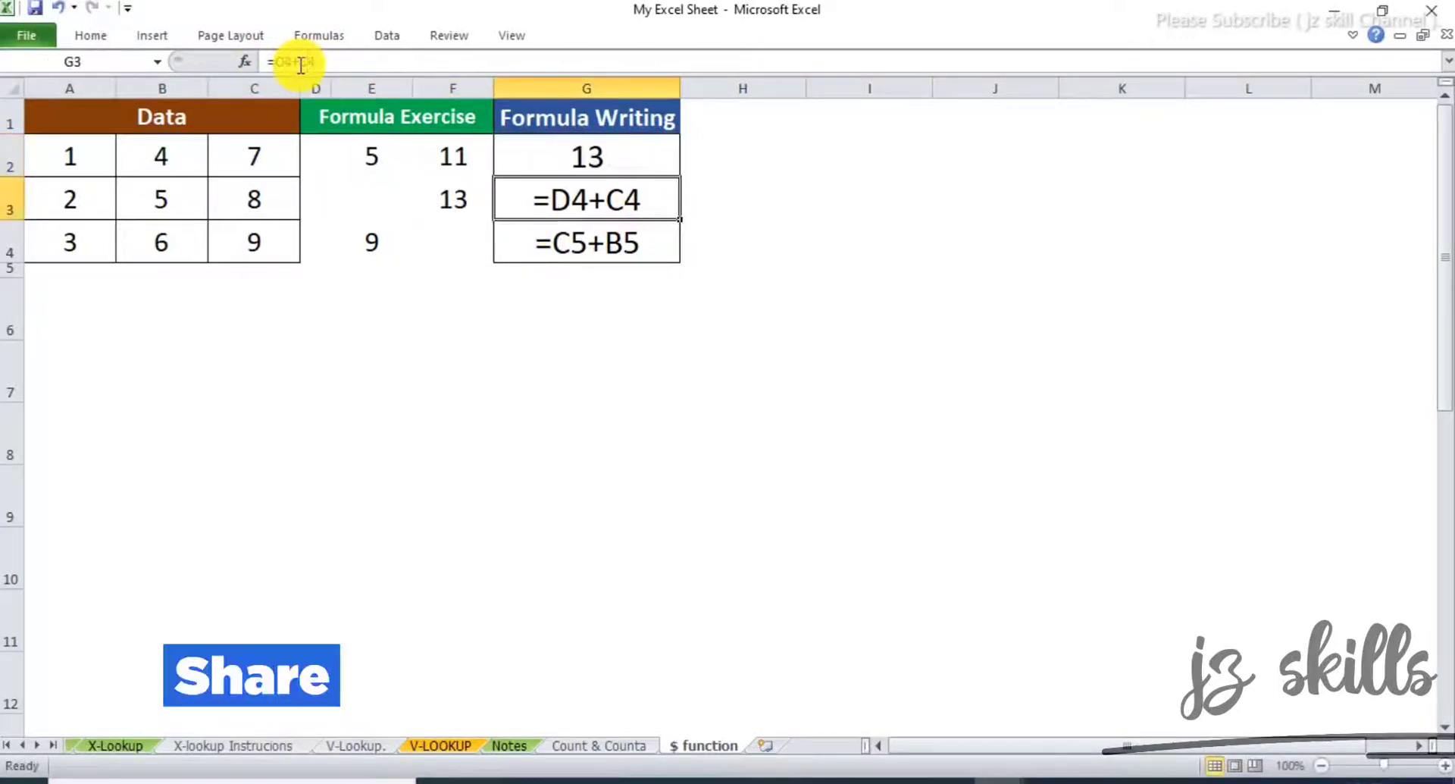
left_click(584, 152)
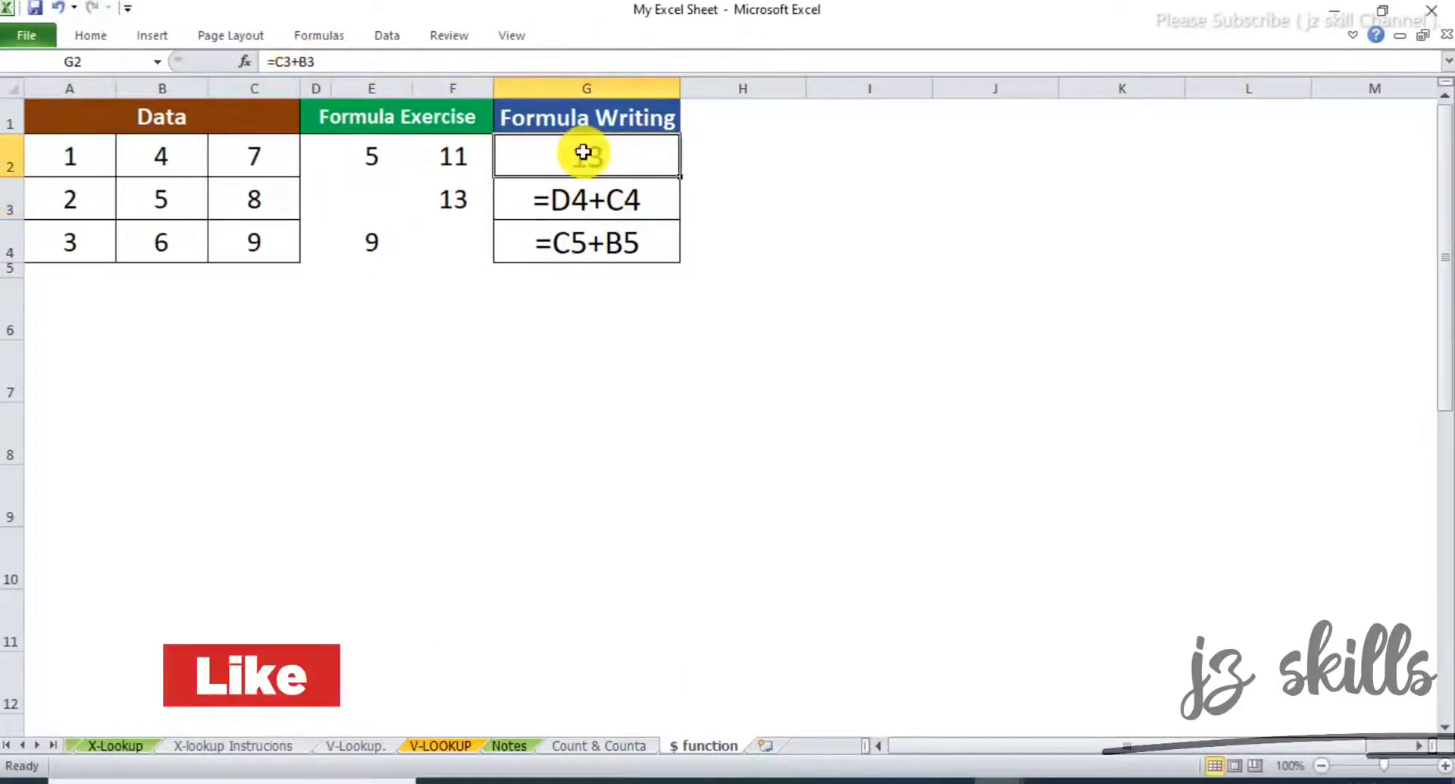
left_click(299, 61)
key("Return")
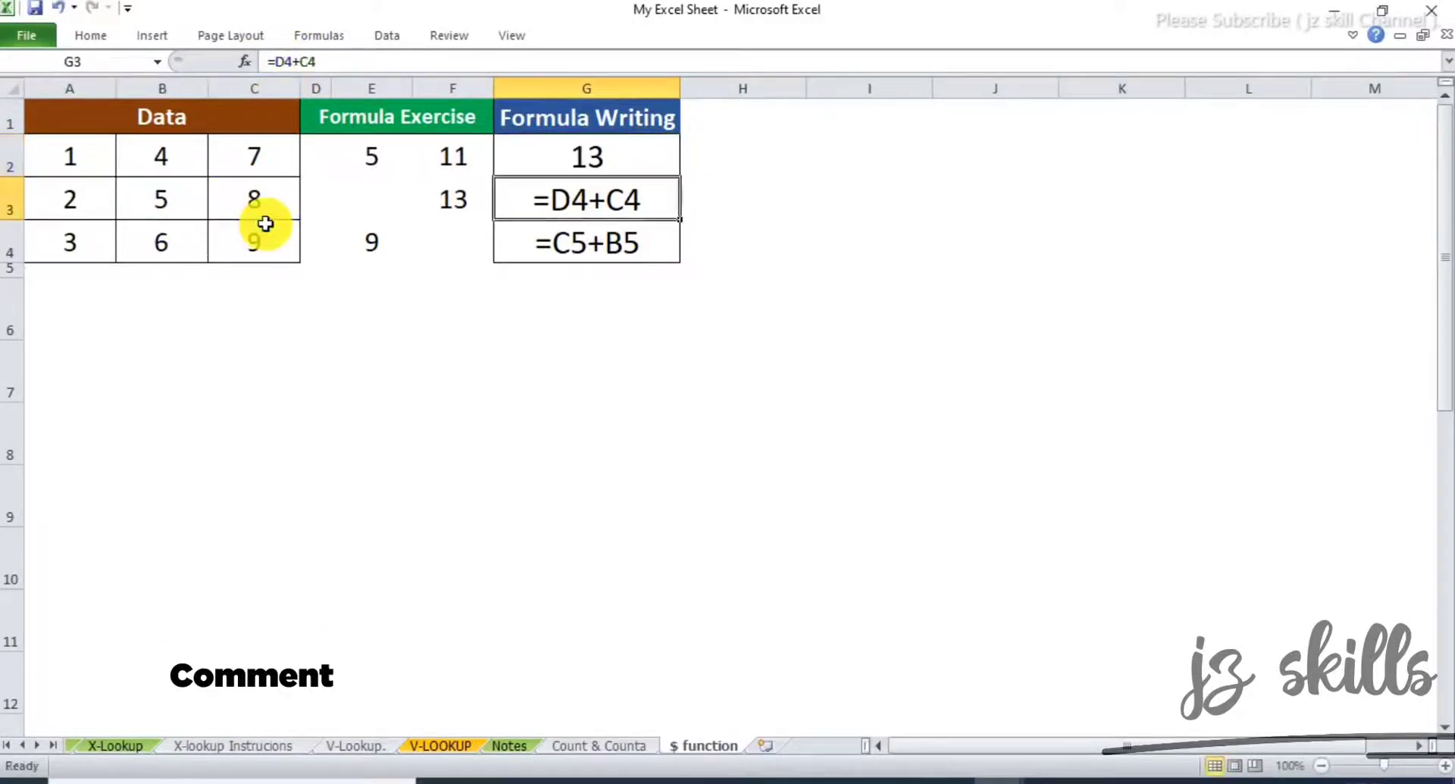
Clear the Formula Writing cells G2:G4 and recheck the formulas in E2 and F2.
left_click_drag(644, 154, 642, 231)
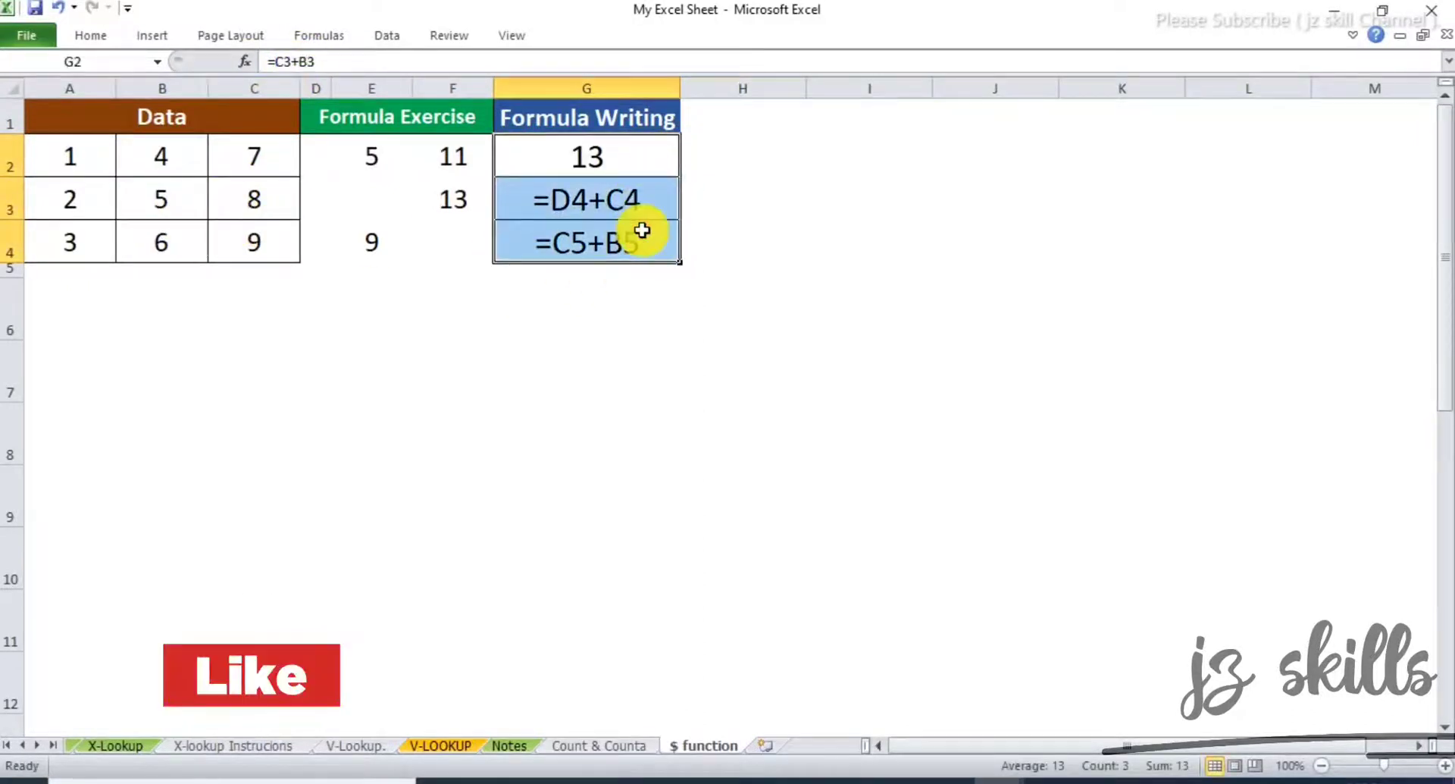
key("Delete")
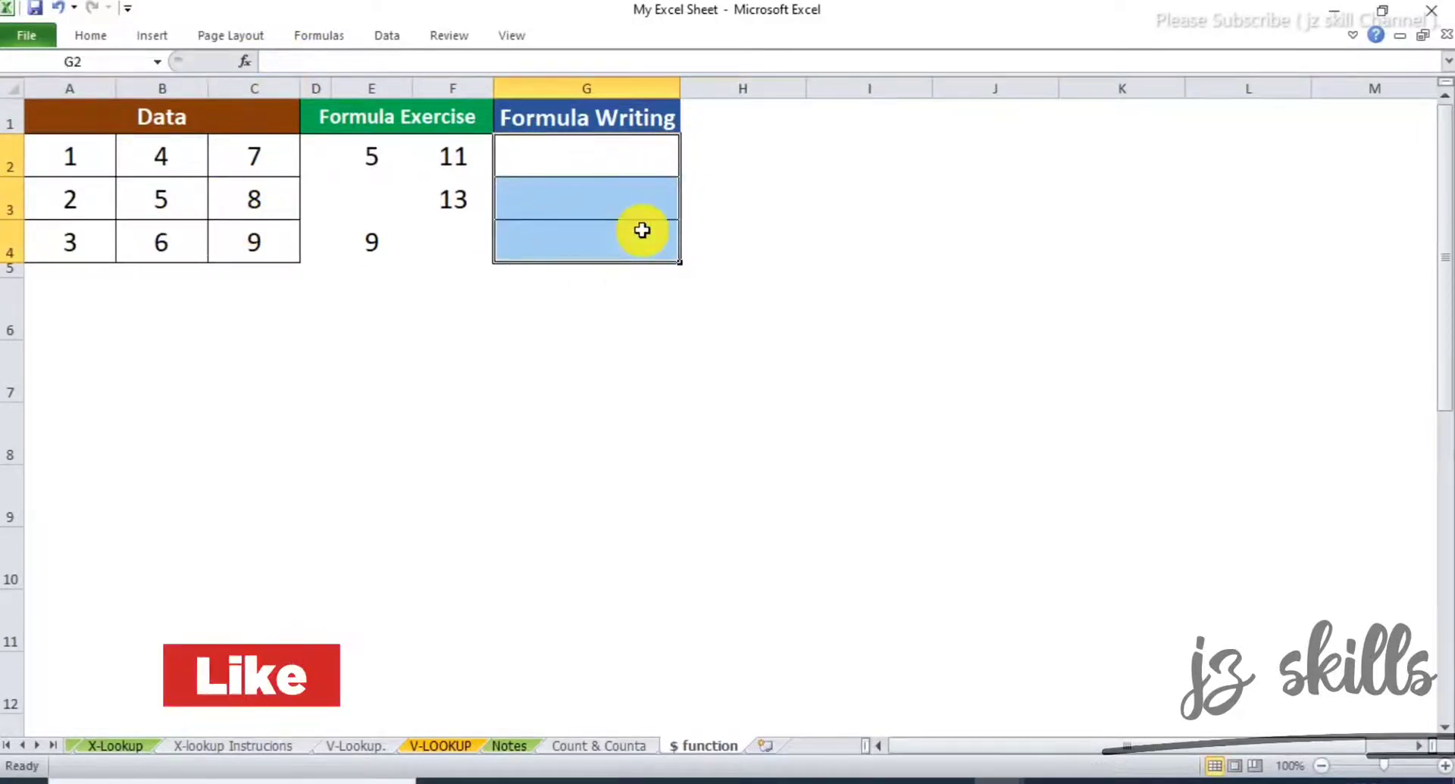
left_click(450, 168)
left_click(380, 159)
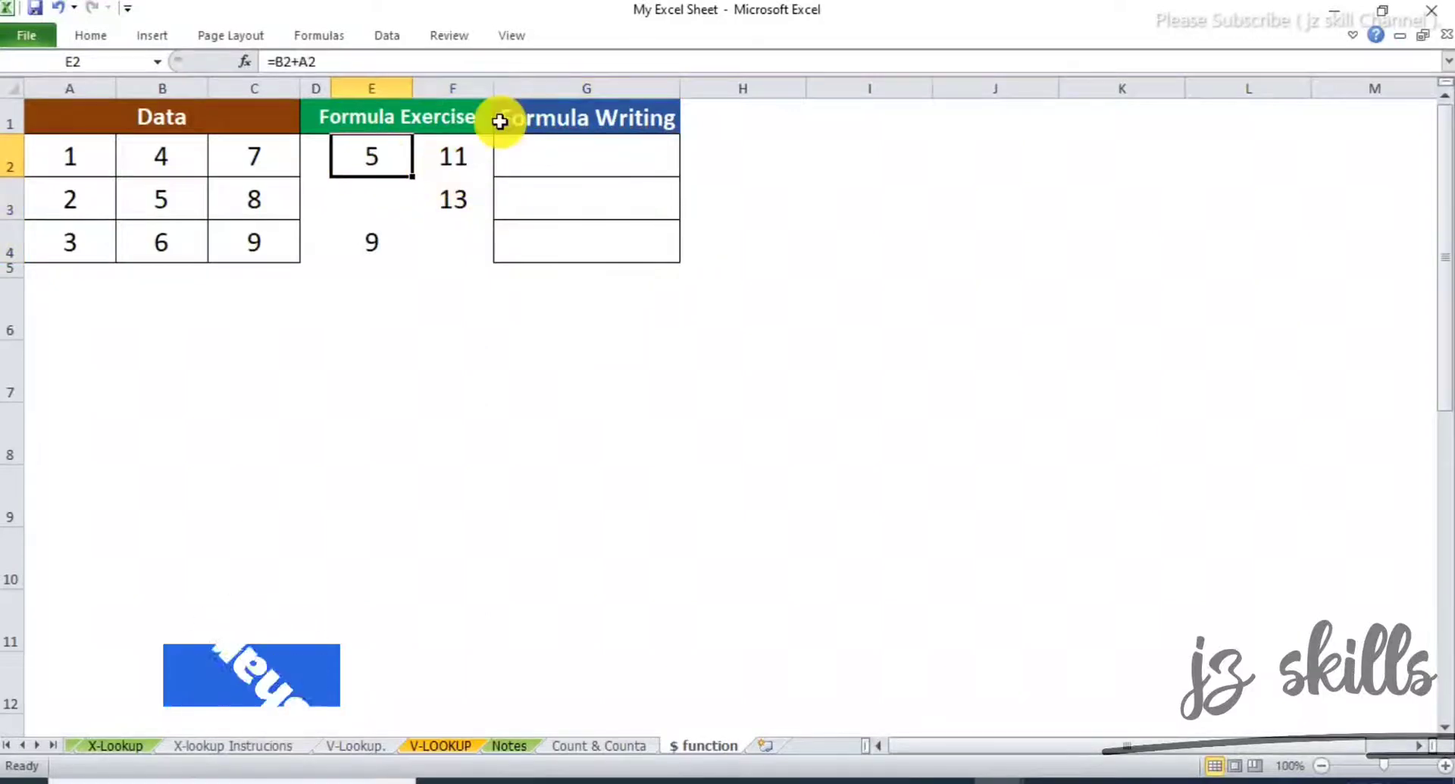
left_click(439, 160)
Cycle the B2 reference in E2's formula through $B$2 and B$2 to $B2, and commit the formula.
left_click(381, 154)
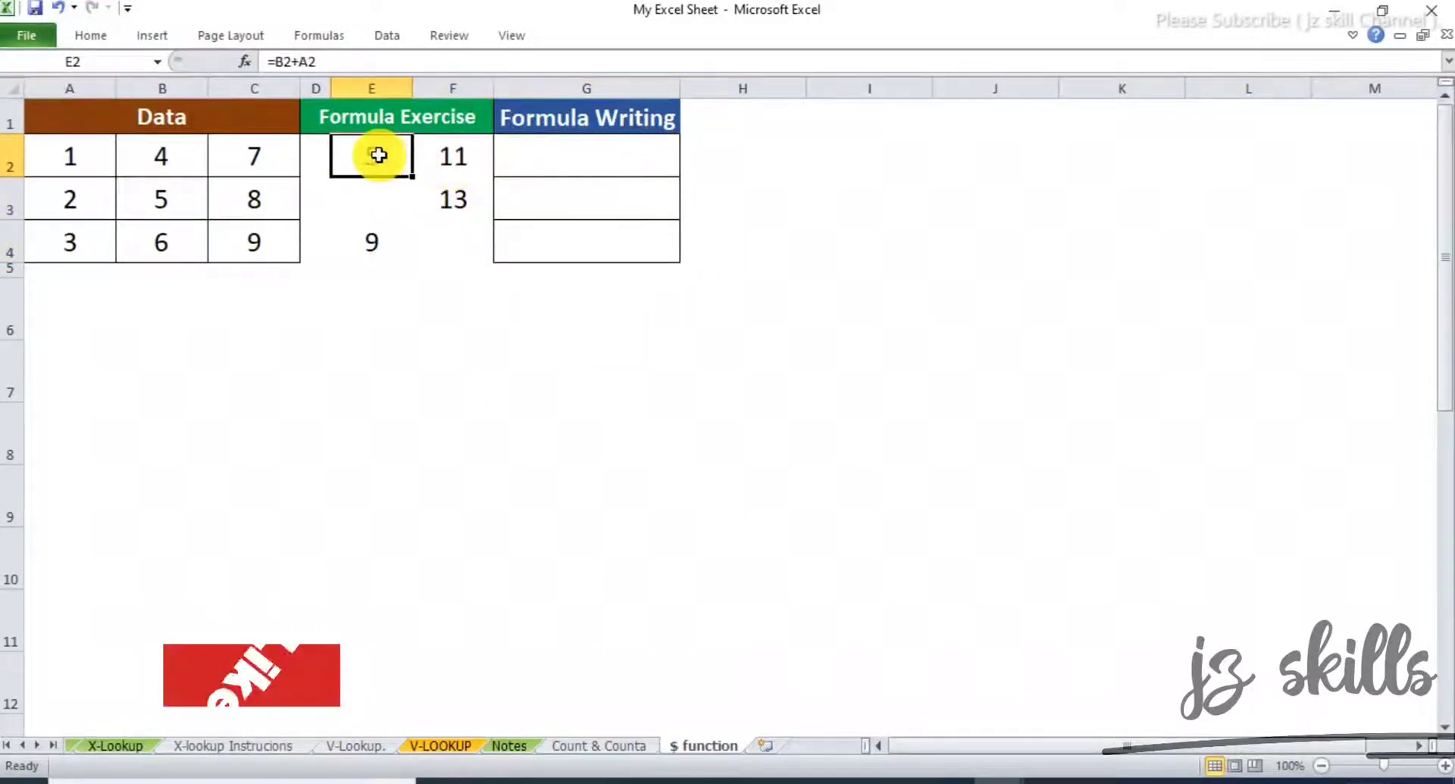
left_click(285, 61)
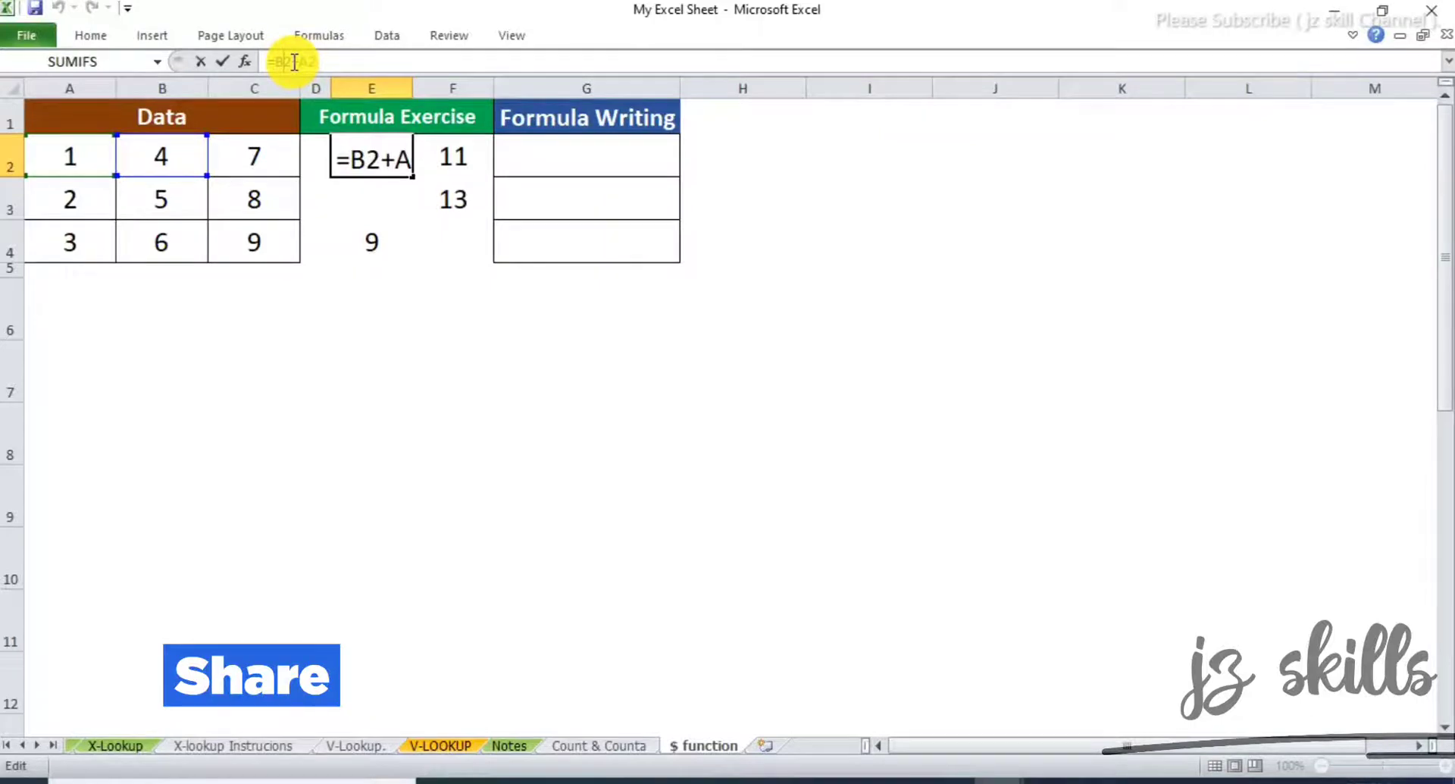
key("F4")
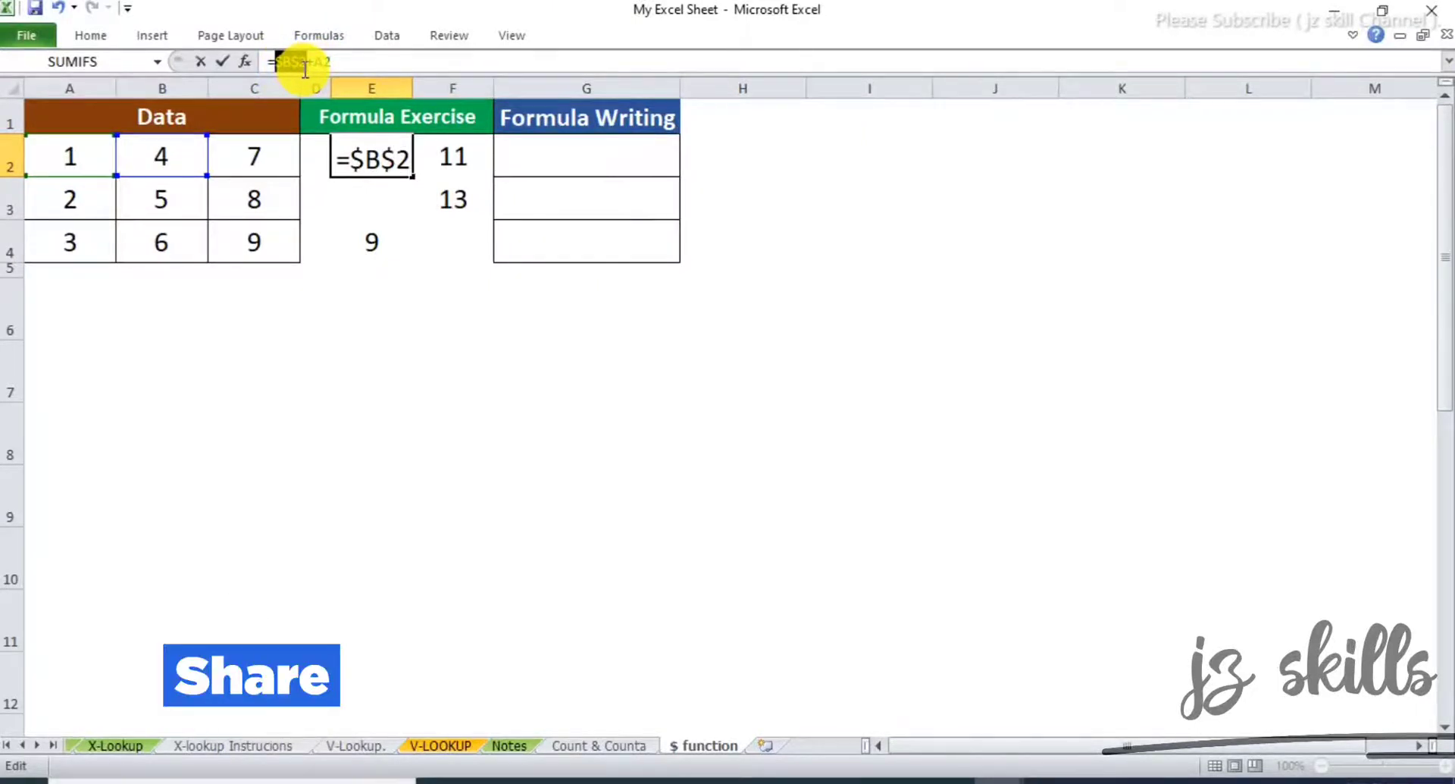
key("F4")
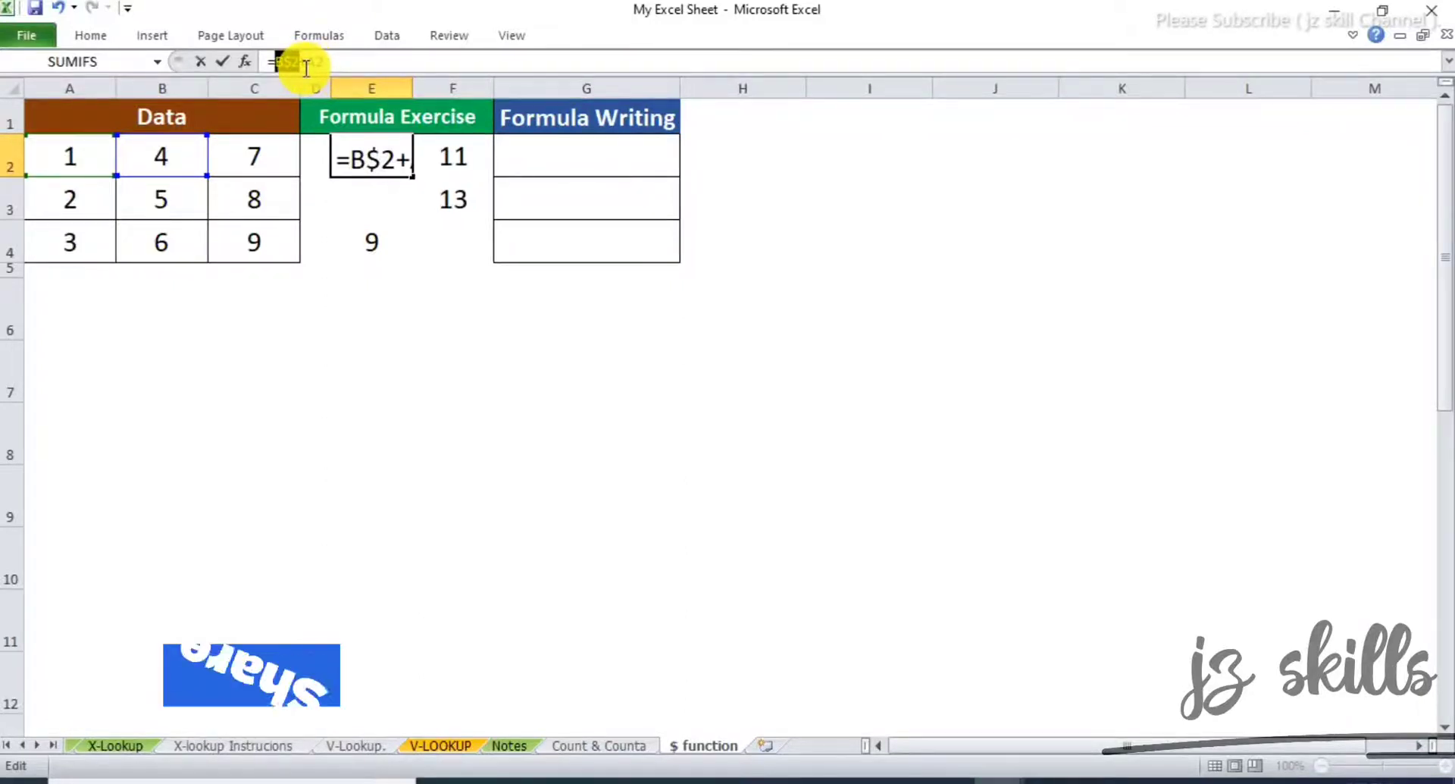
key("F4")
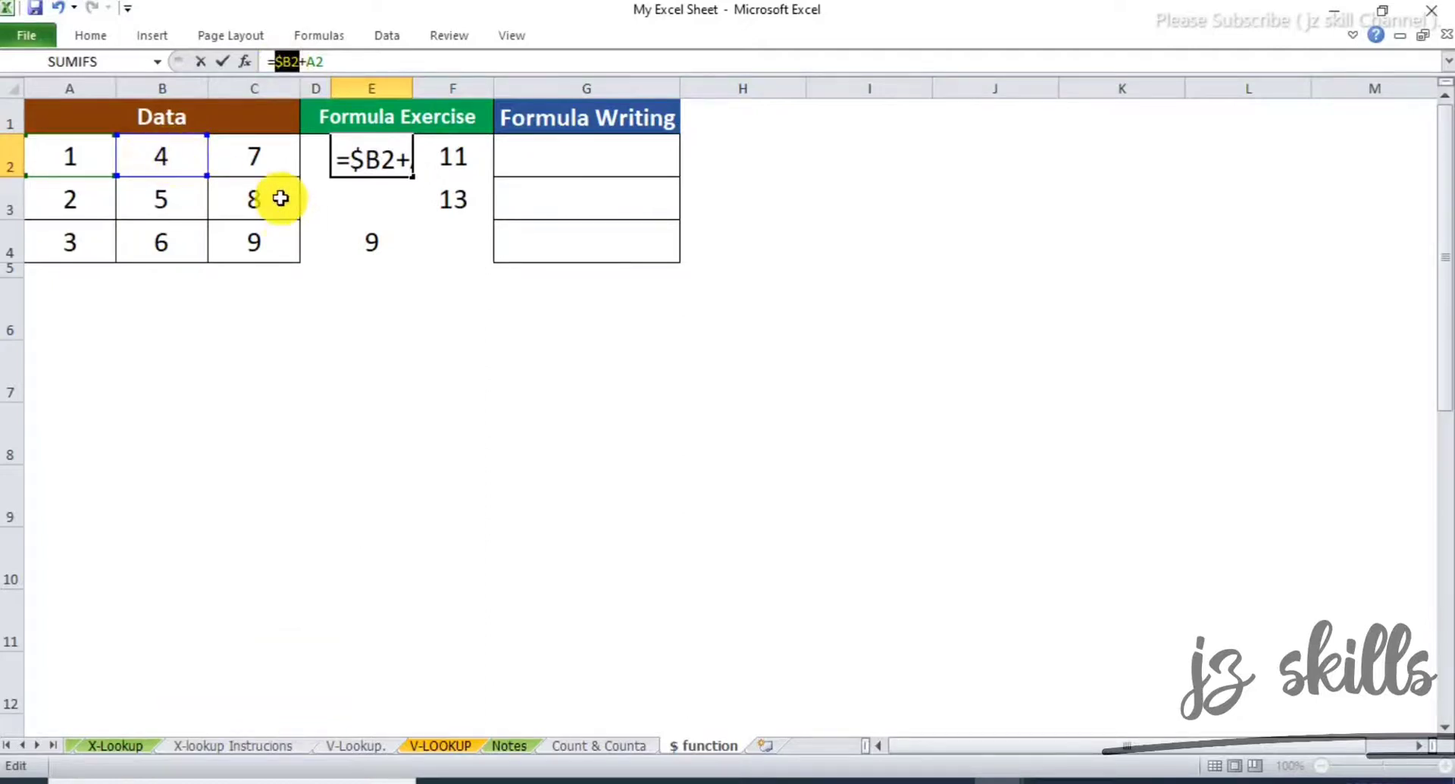
key("Return")
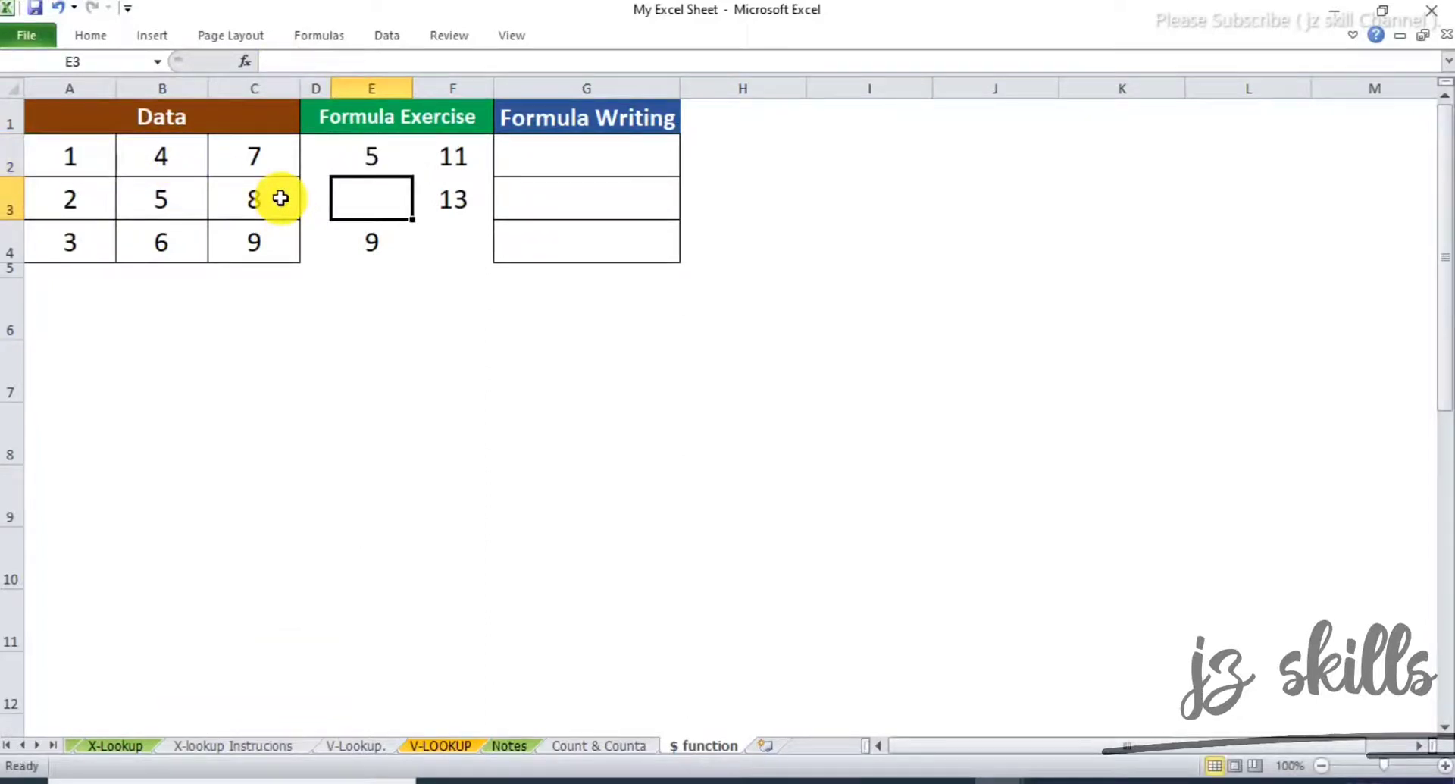
Lock the column of the second reference in E2 as well, making the formula =$B2+$A2.
left_click(379, 155)
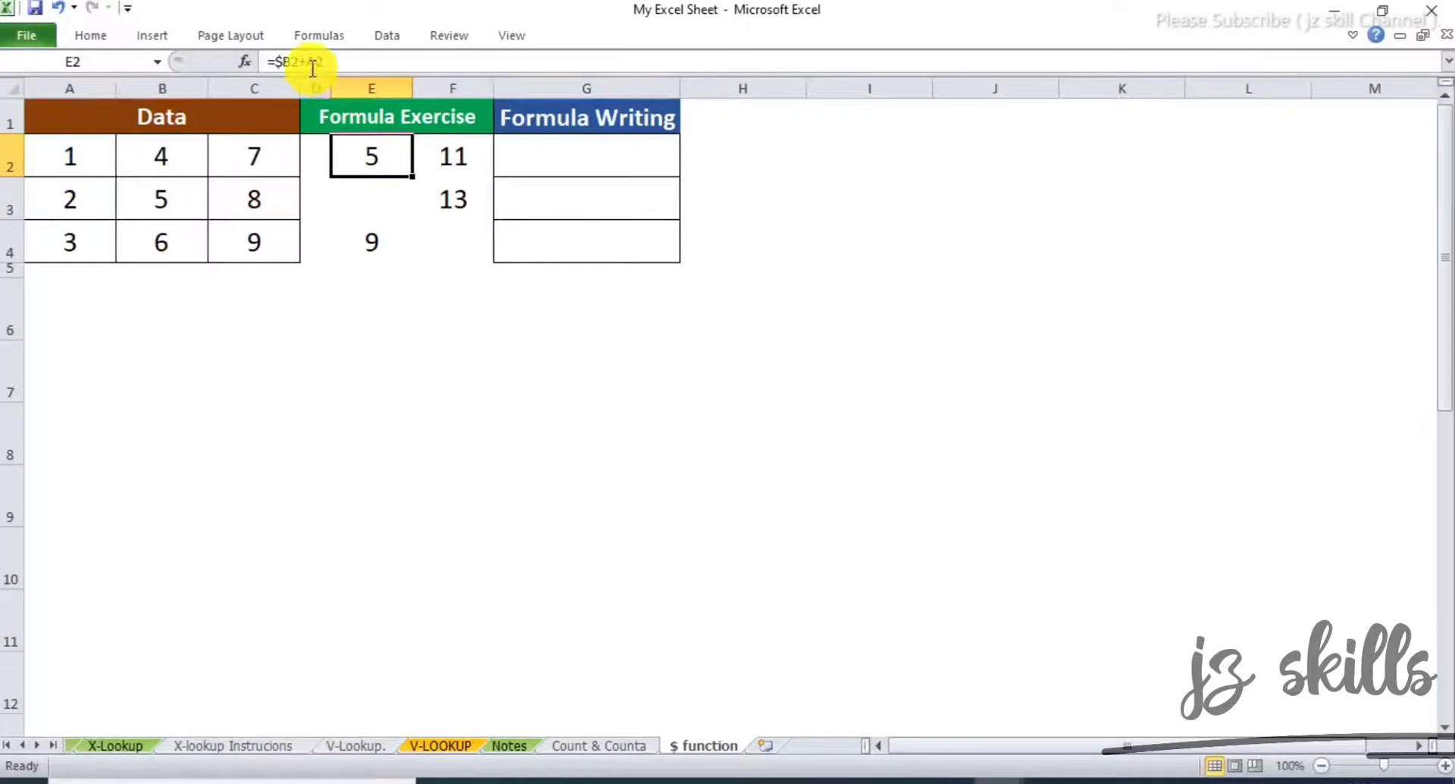
left_click(307, 61)
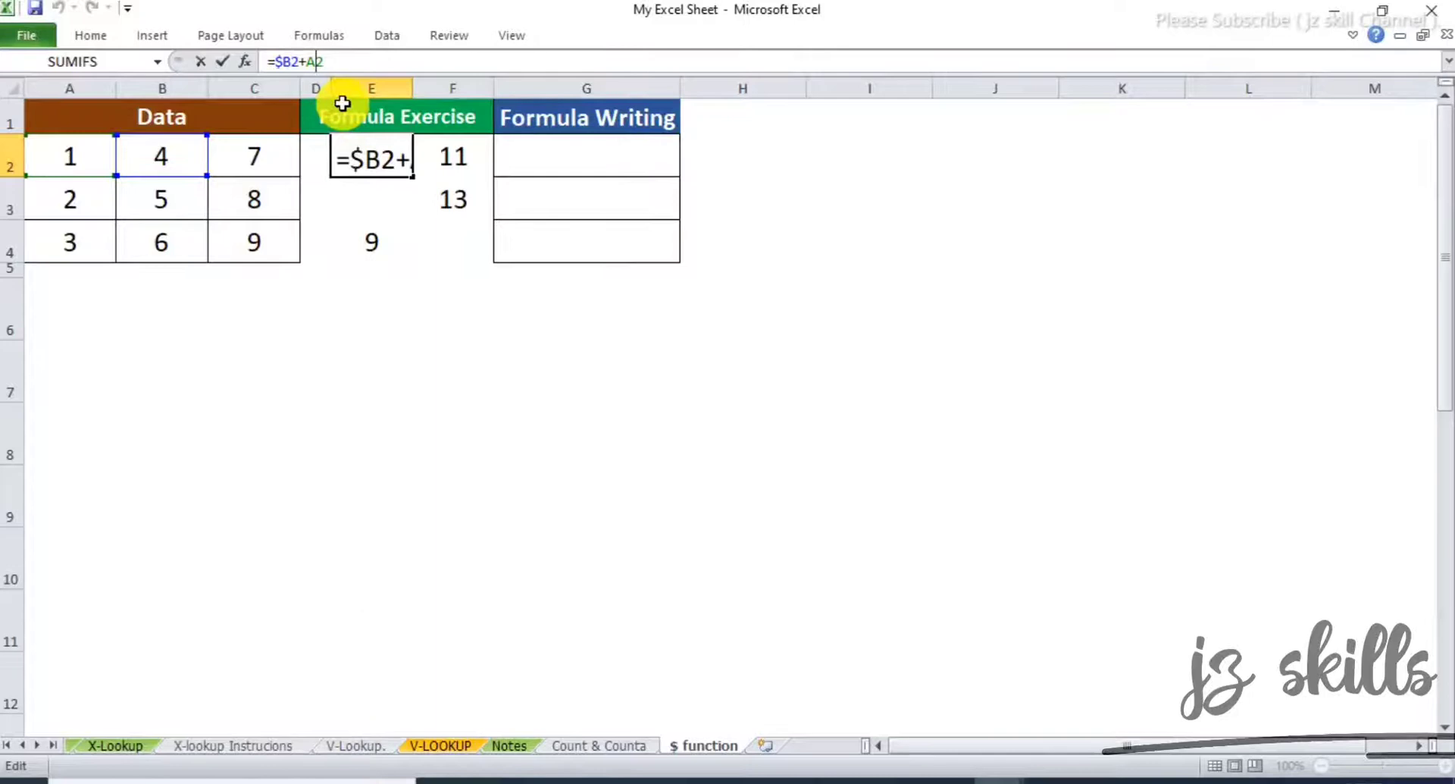
key("F4")
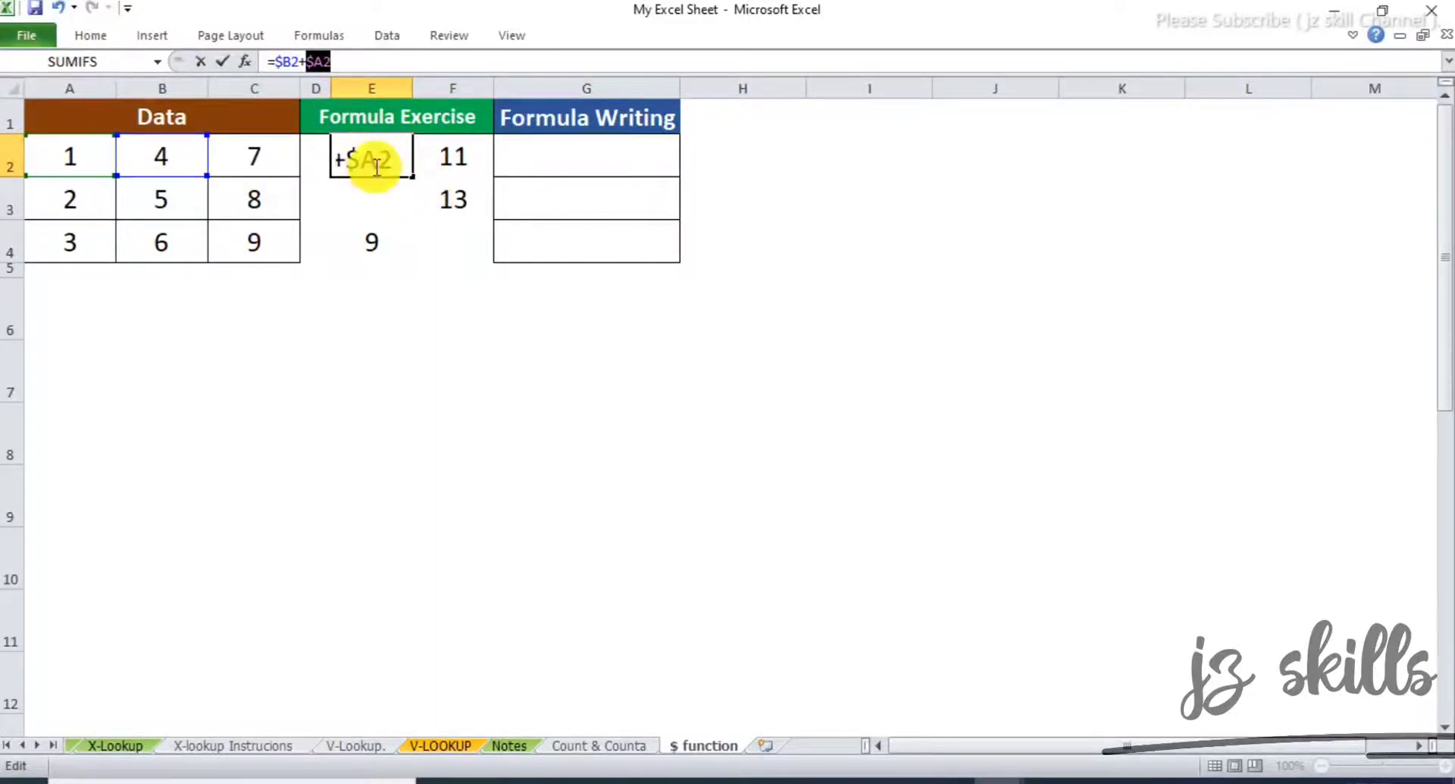
key("Return")
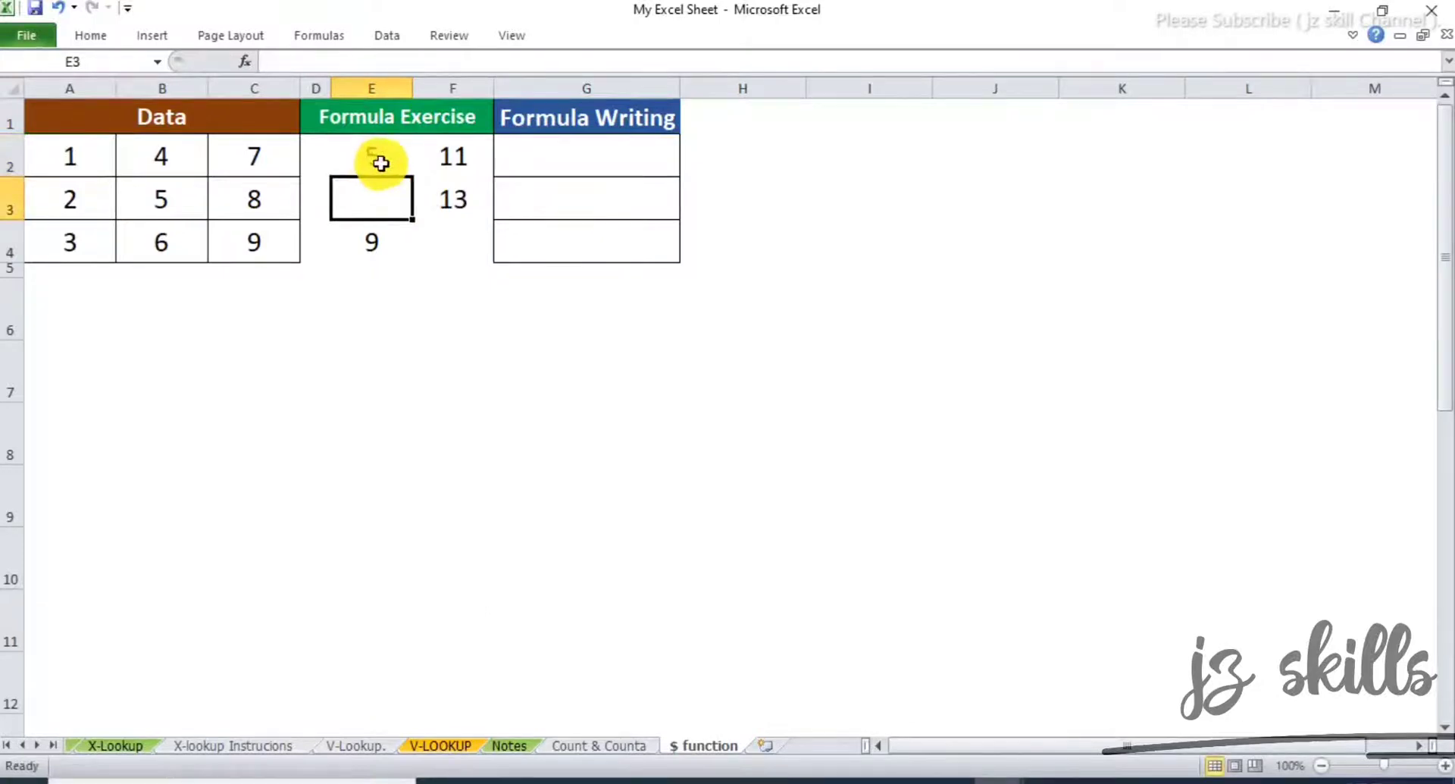
Check the source cells A2:B2 and fill the E2 formula down through E7.
left_click(381, 163)
left_click_drag(185, 162, 88, 154)
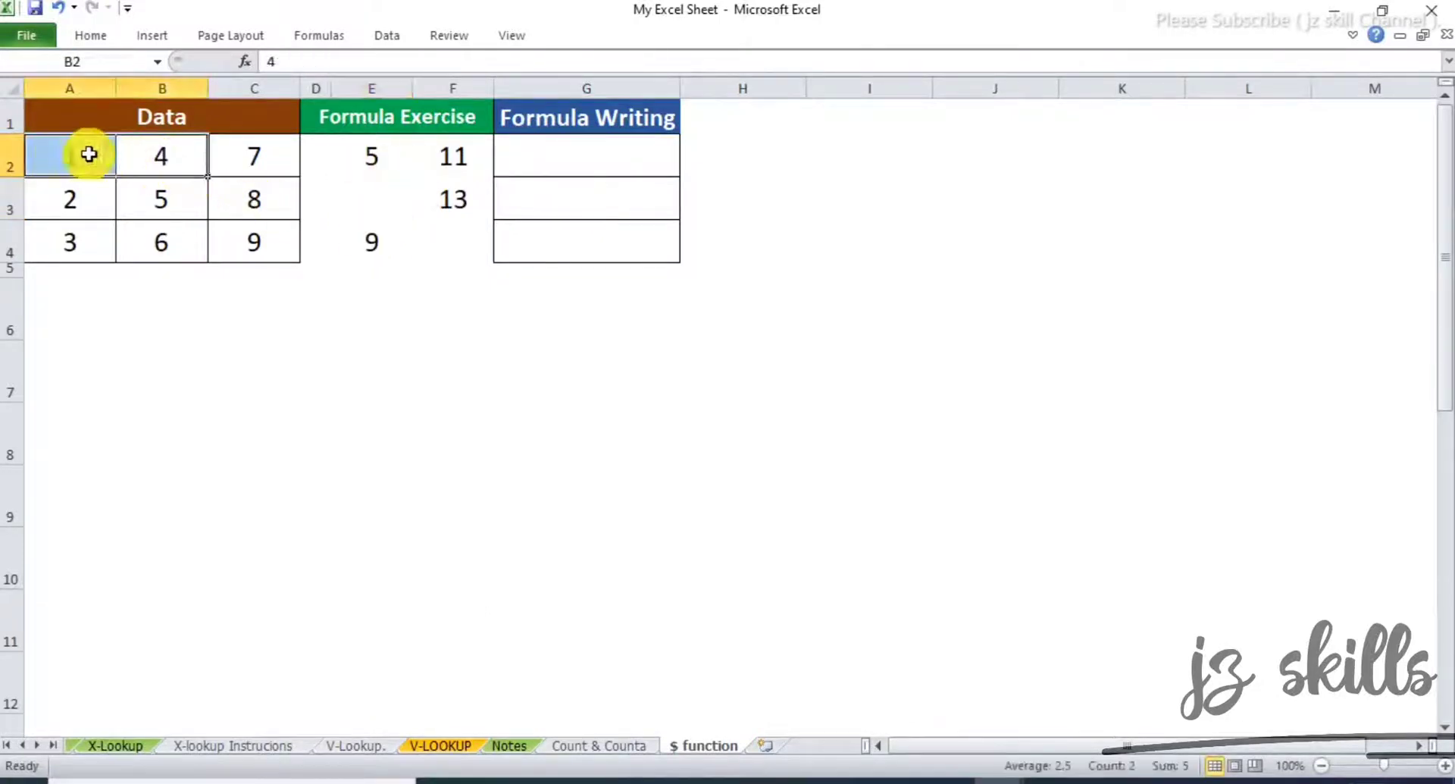
left_click(375, 161)
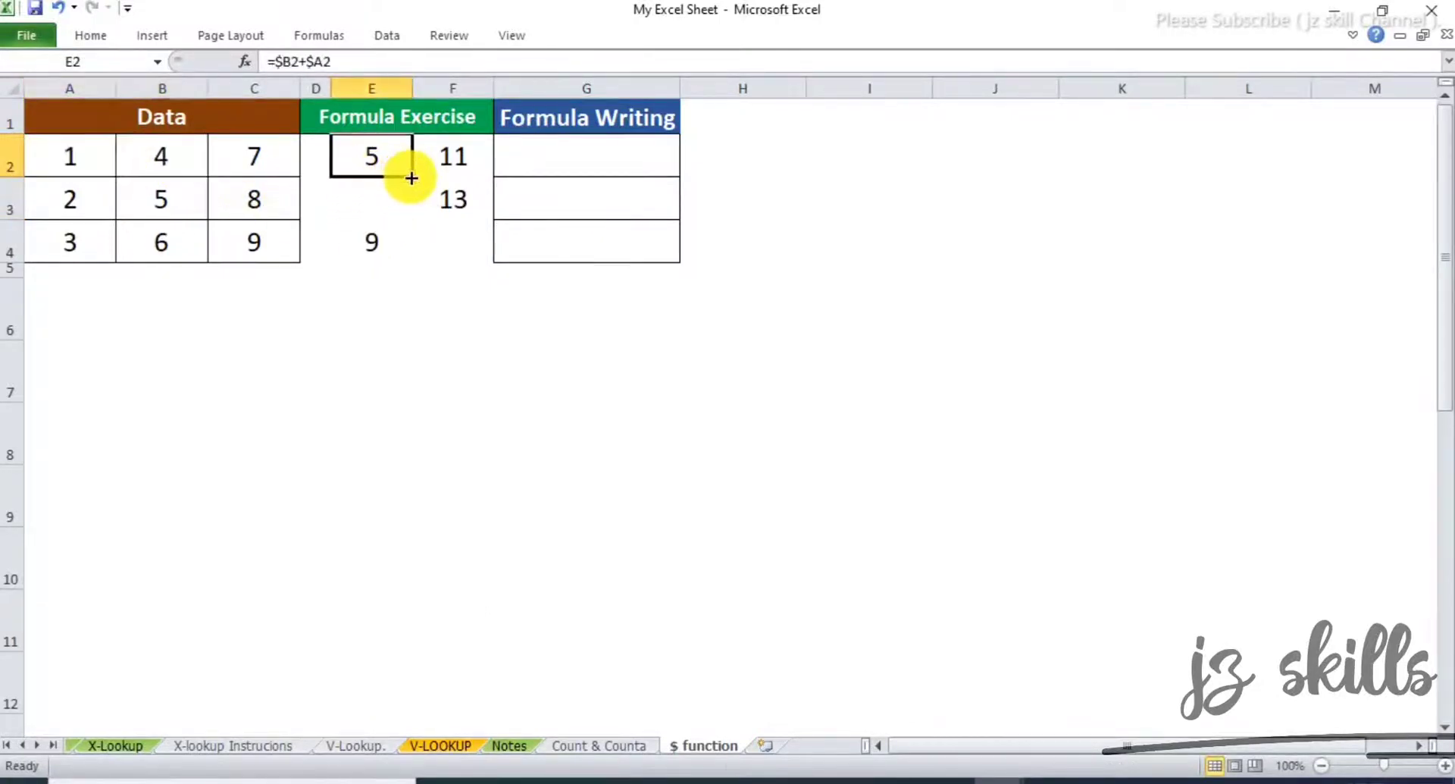
left_click_drag(412, 177, 412, 391)
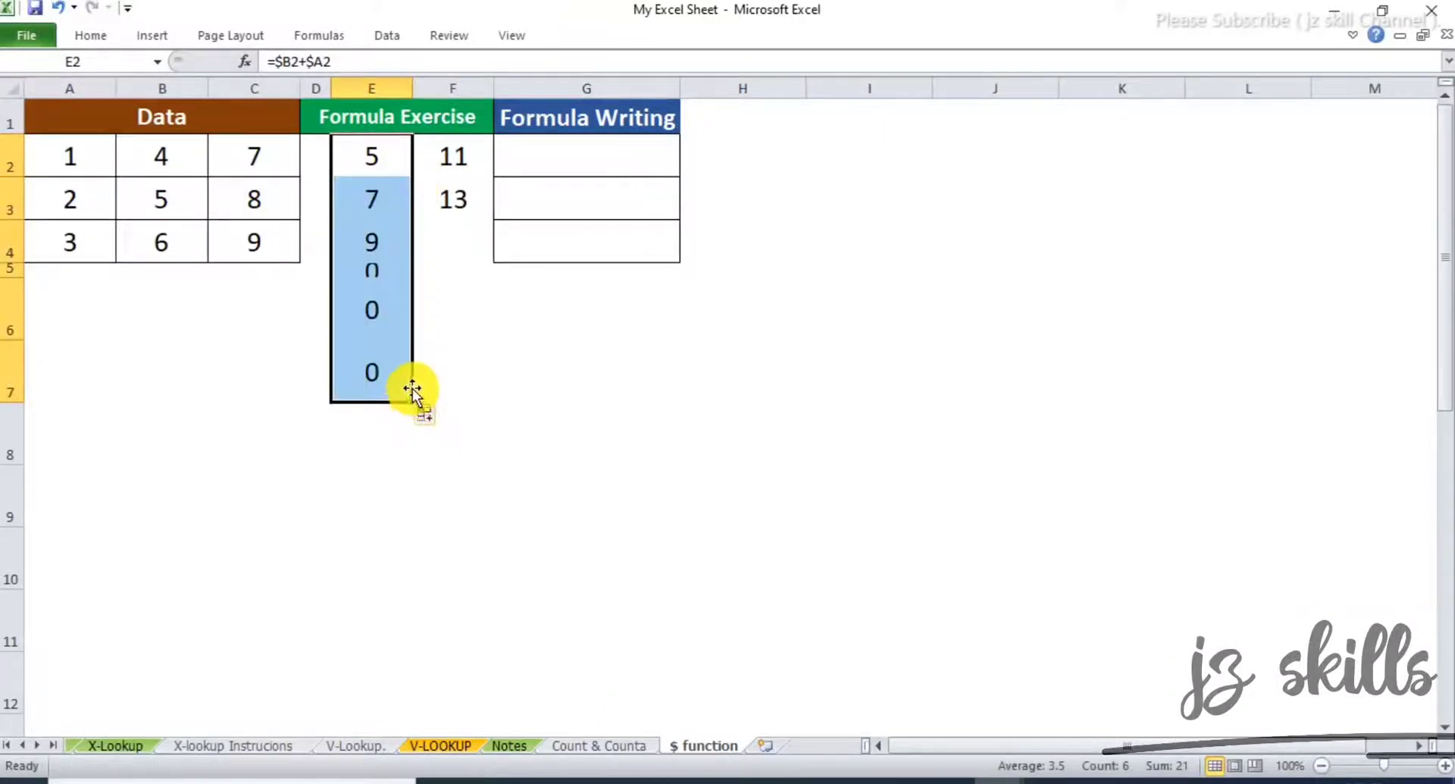
Inspect the filled formulas in E3 and E4 and the Data cells each one references.
left_click(387, 197)
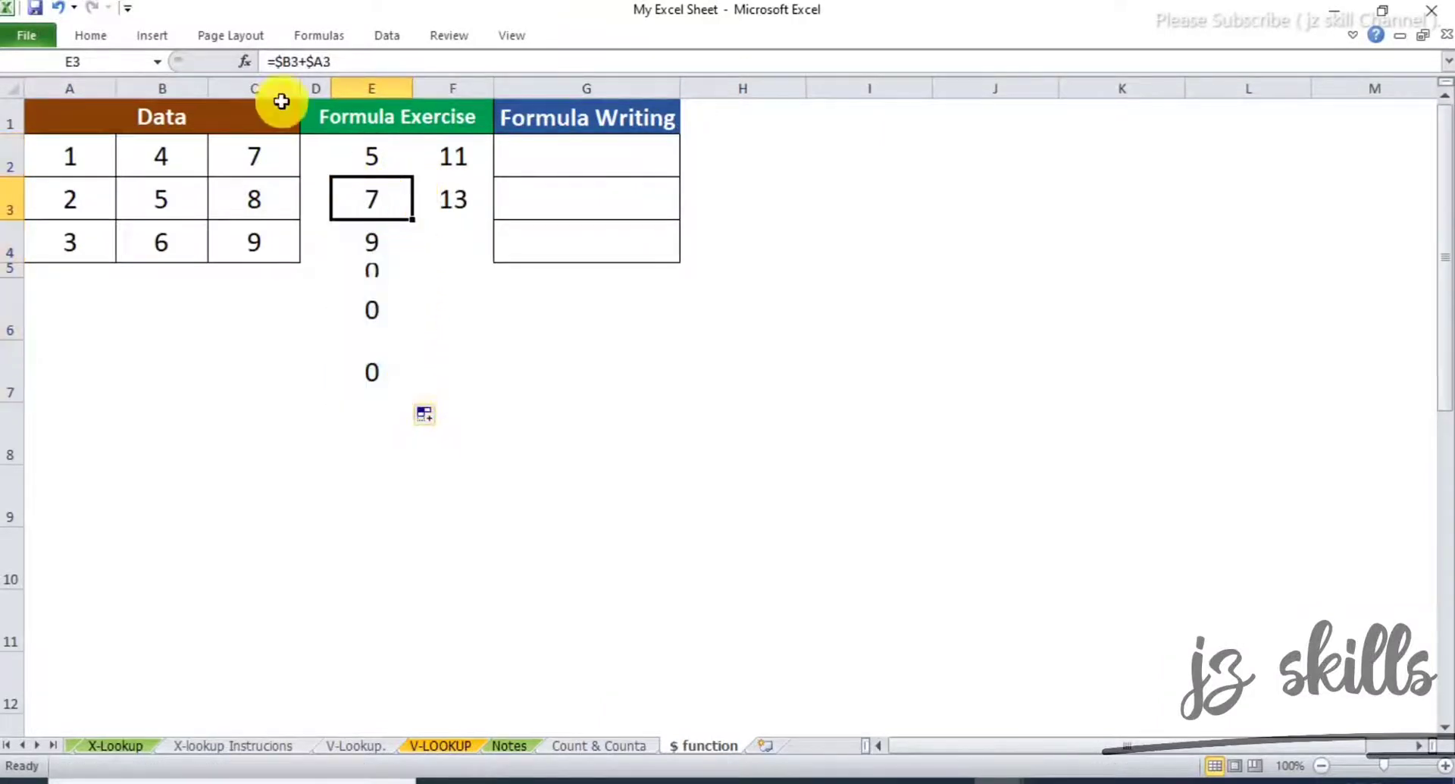
left_click(316, 61)
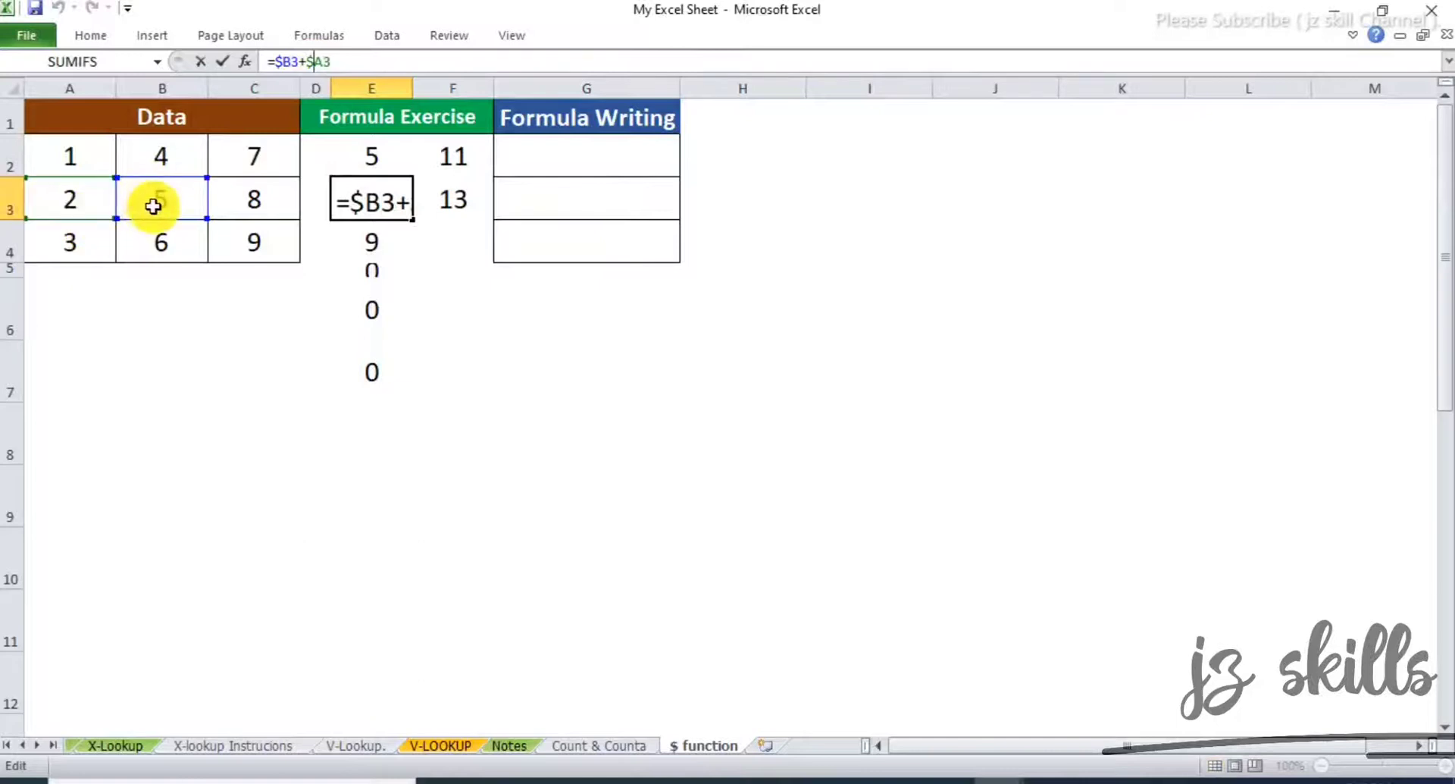
left_click(390, 240)
left_click(300, 61)
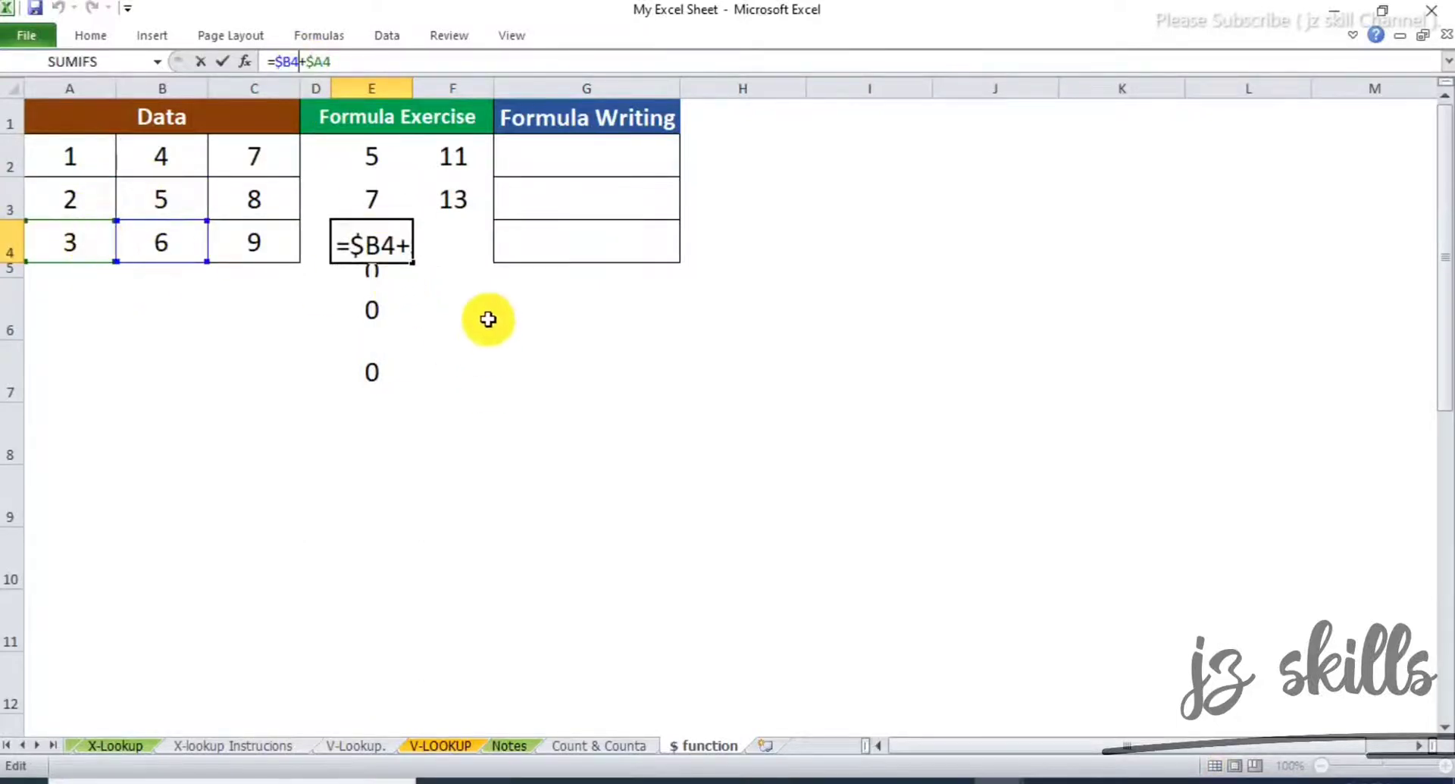
key("Return")
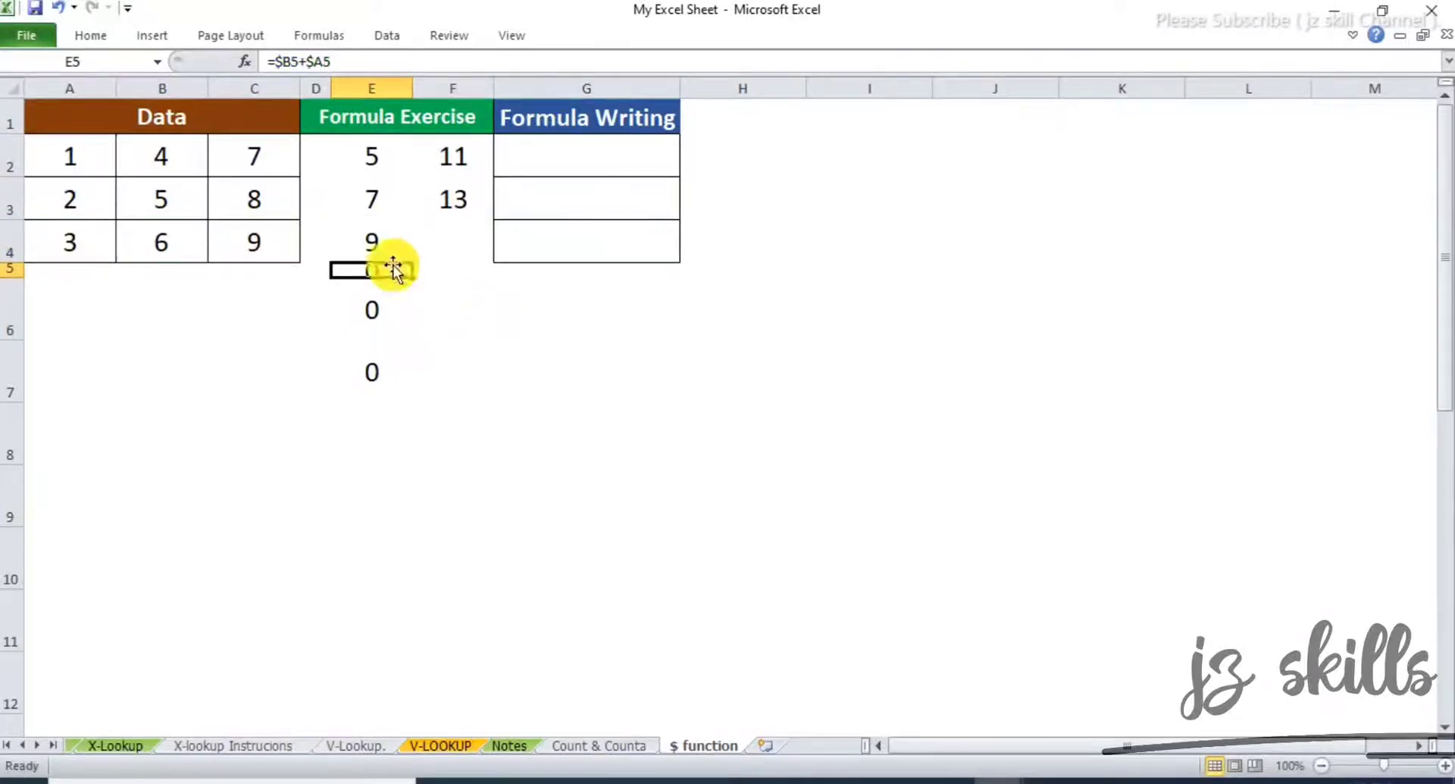
Fill E4's column-locked formula across to F4 and check which Data cells the copied formula references.
left_click(389, 240)
left_click_drag(413, 262, 458, 258)
left_click(451, 315)
left_click(453, 241)
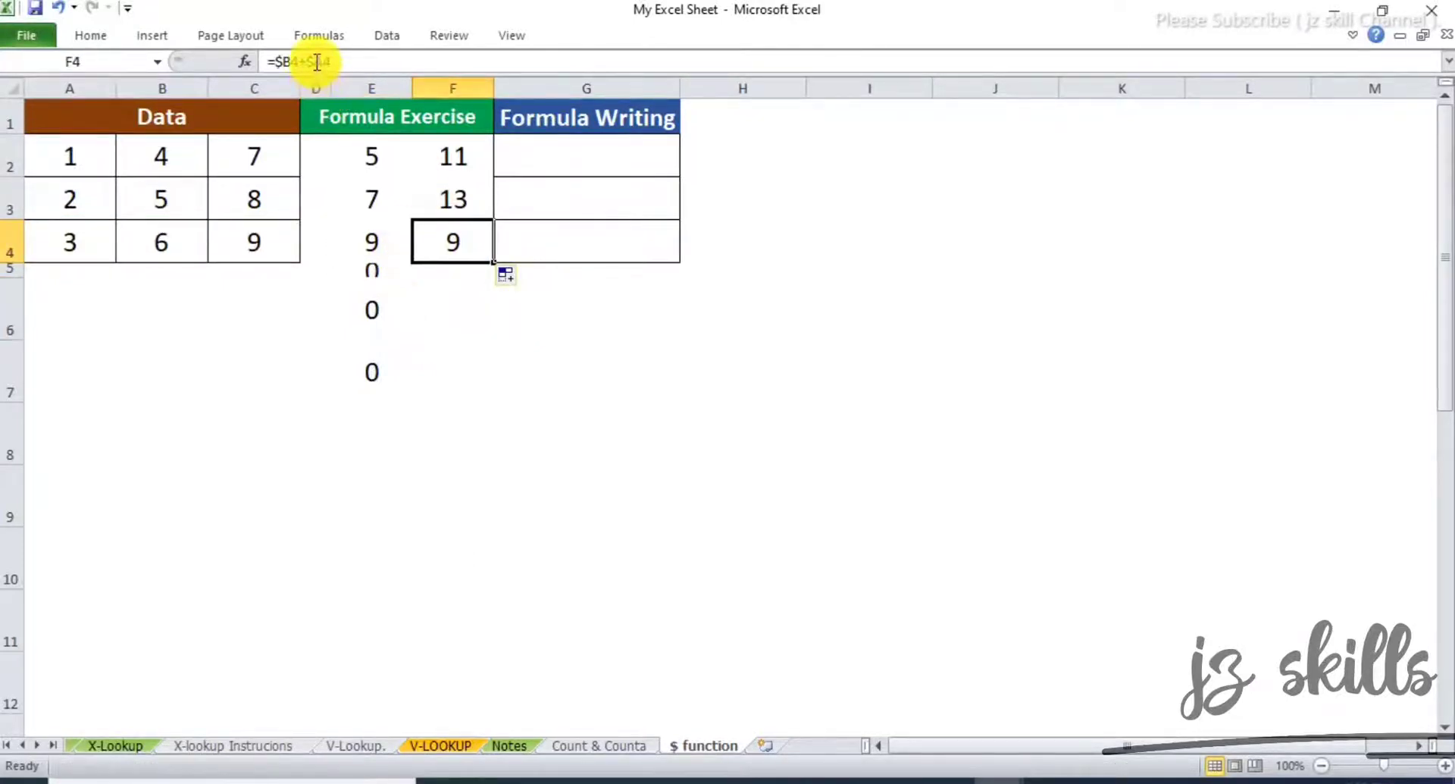
left_click(317, 62)
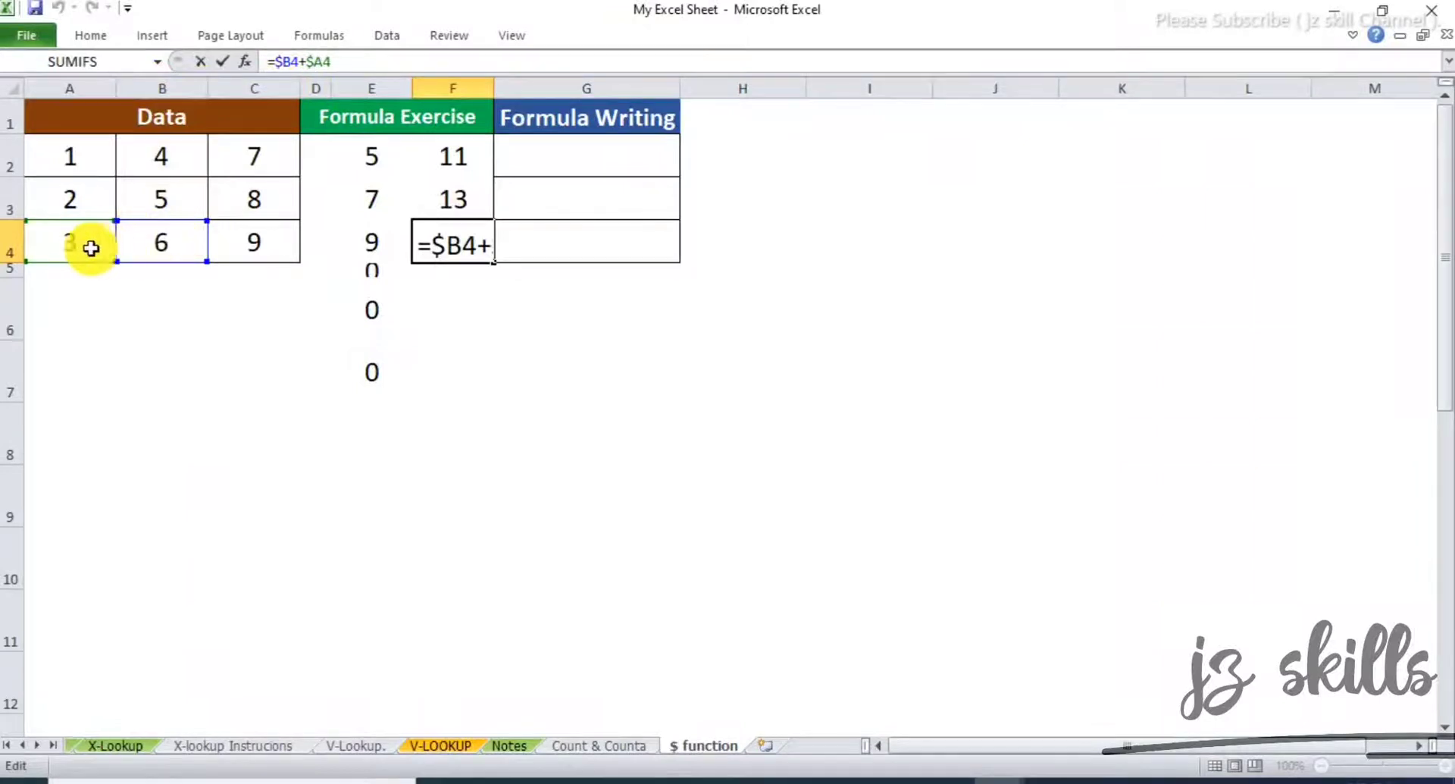
key("Return")
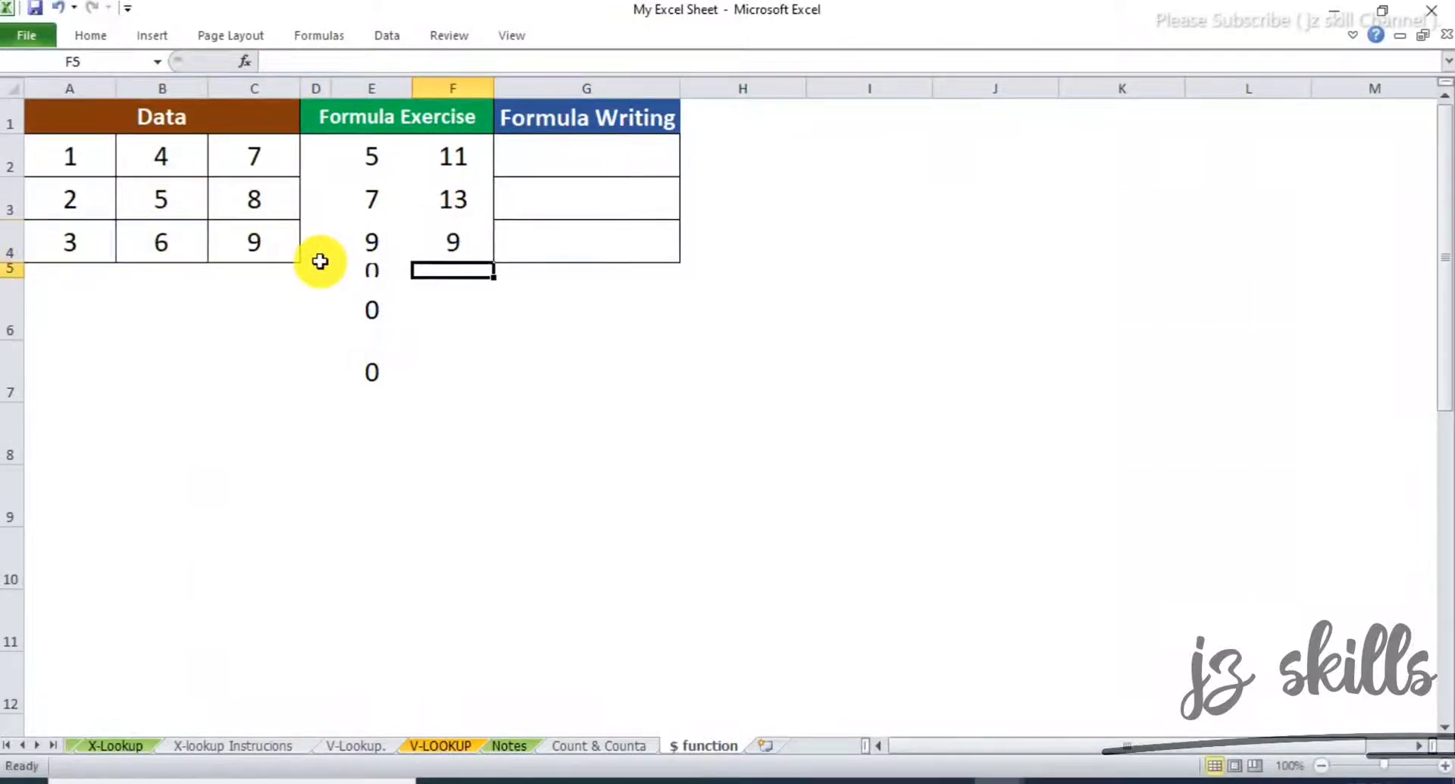
Clear the surplus filled formulas from E5:E7.
left_click_drag(351, 275, 374, 362)
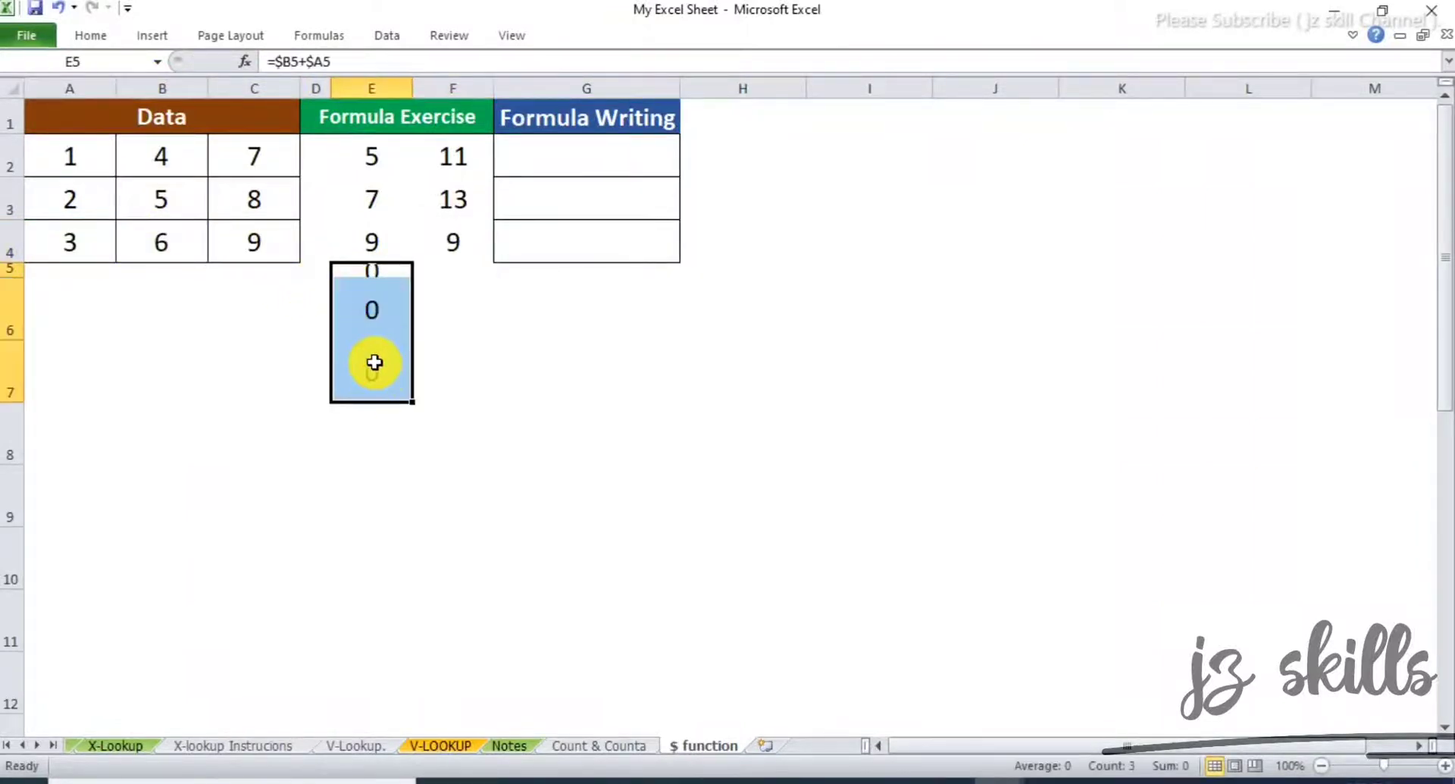
key("Delete")
left_click(448, 312)
Fill E3's formula across to F3 and E2's formula across through G2.
left_click(375, 209)
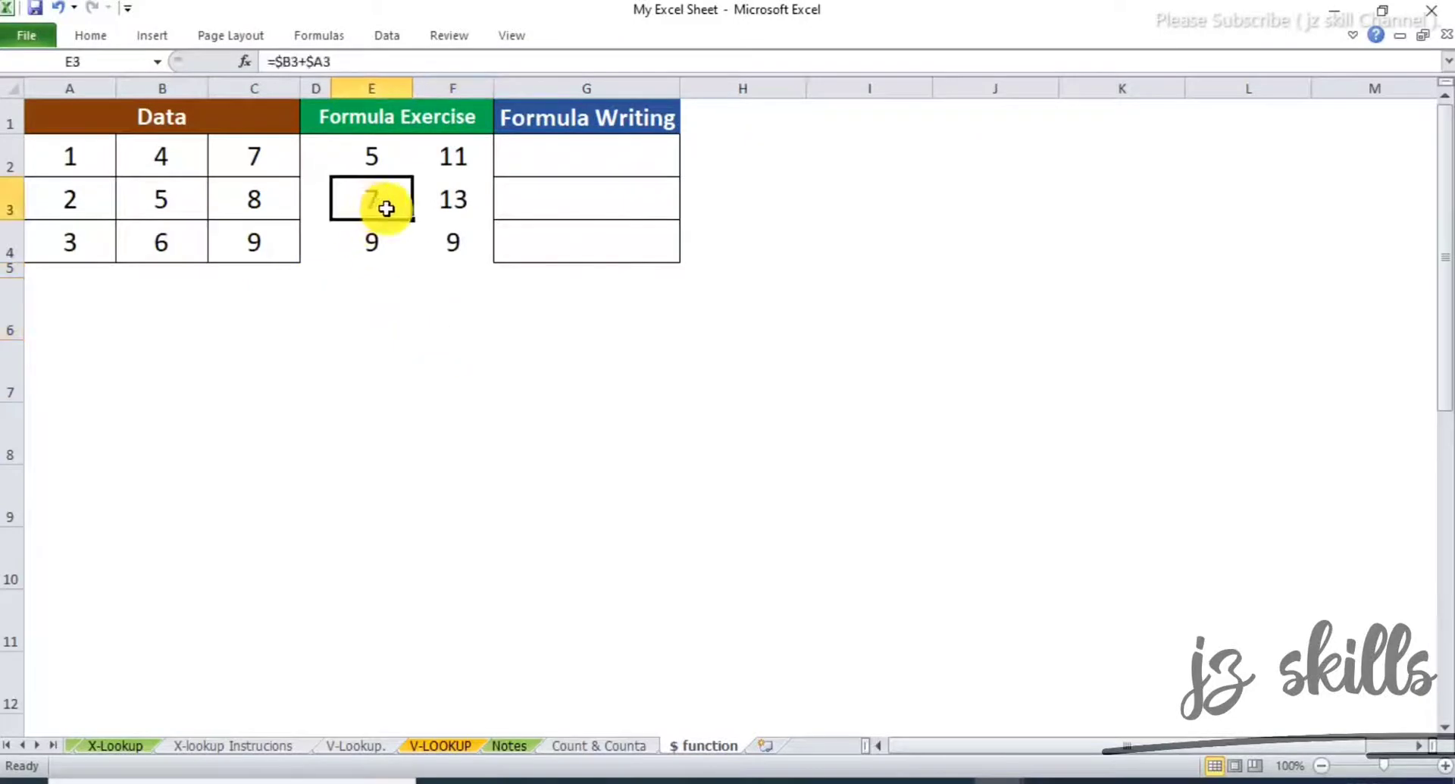
left_click_drag(412, 218, 651, 168)
left_click(425, 293)
left_click(444, 195)
left_click(381, 154)
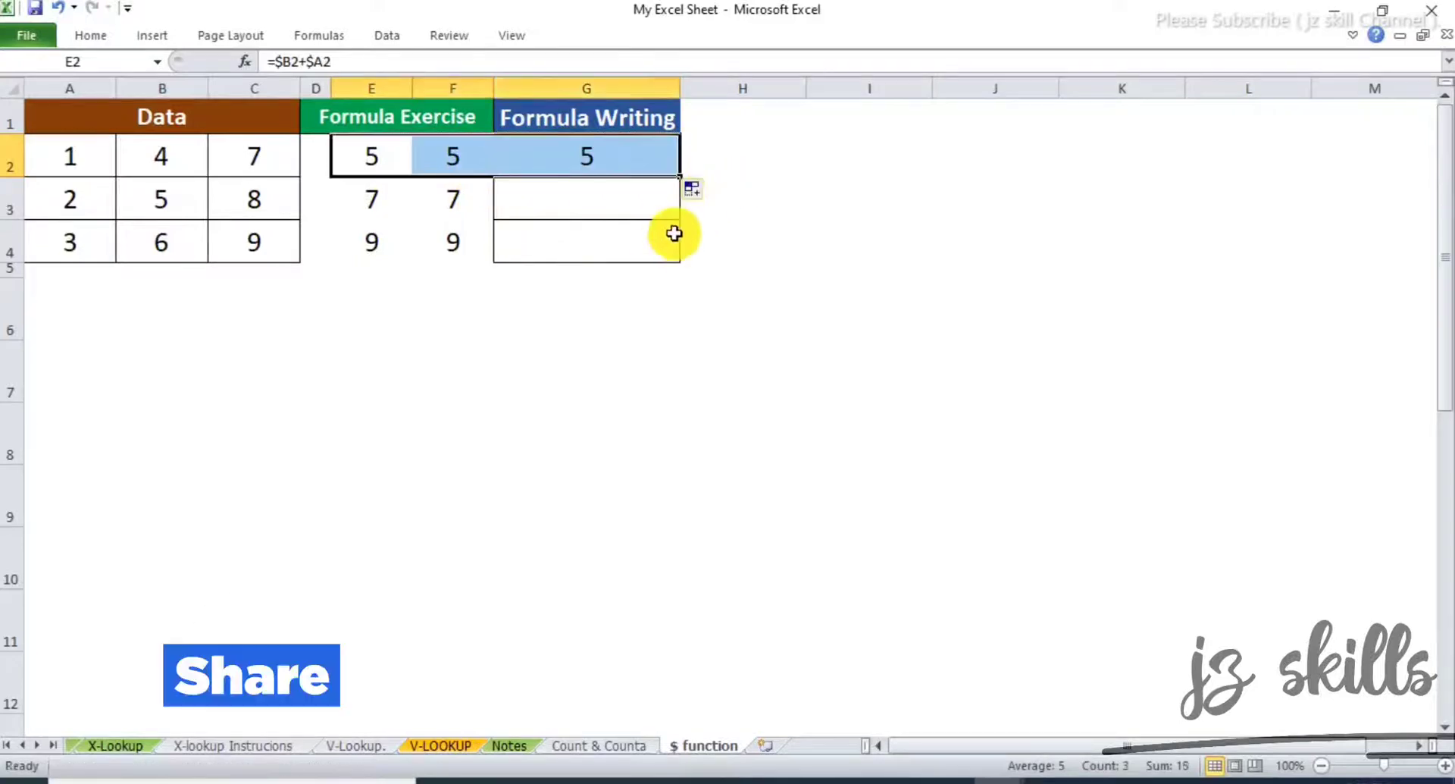
Inspect the copied formulas in F2, F3 and G2 and the Data cells that G2 references.
left_click(667, 235)
left_click(586, 150)
left_click(462, 163)
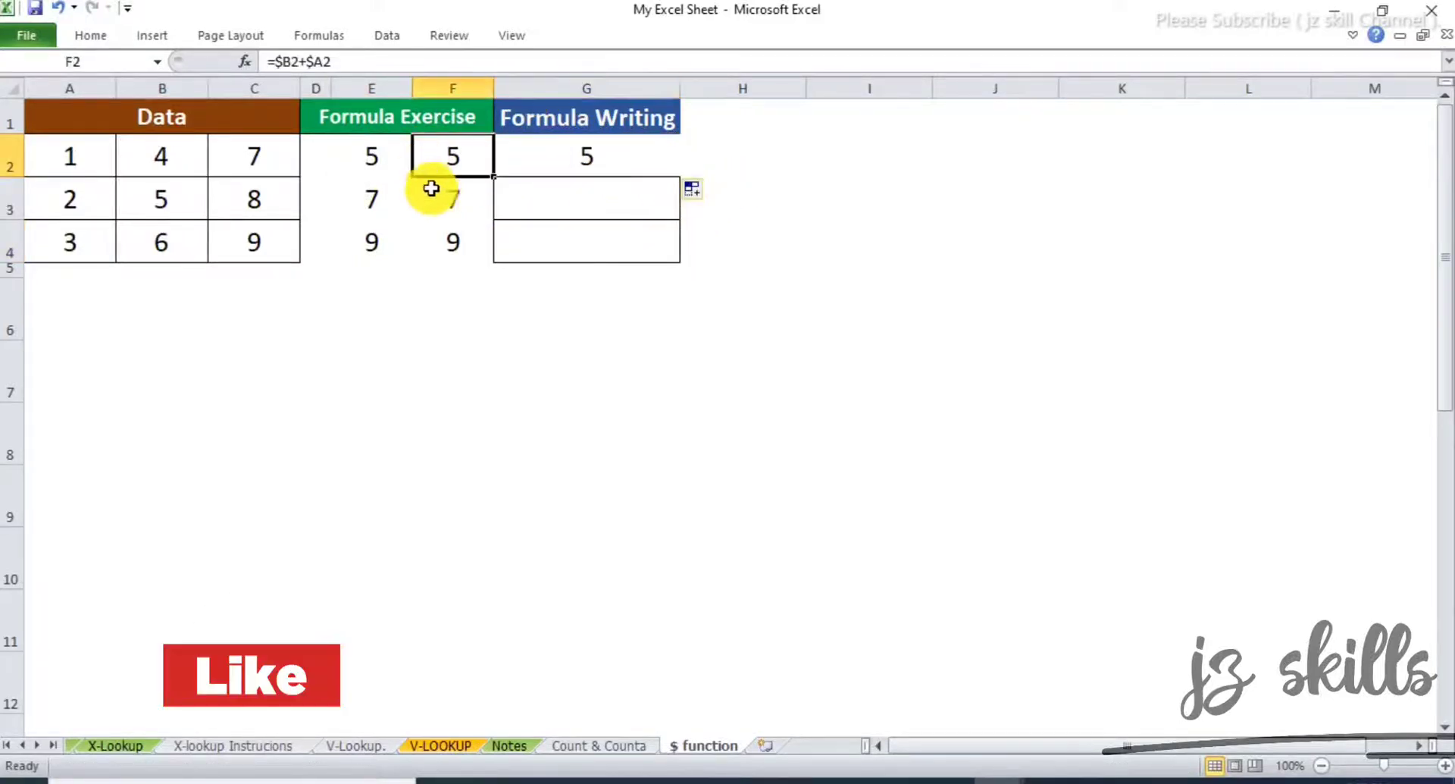
left_click(446, 208)
left_click(453, 266)
left_click(601, 156)
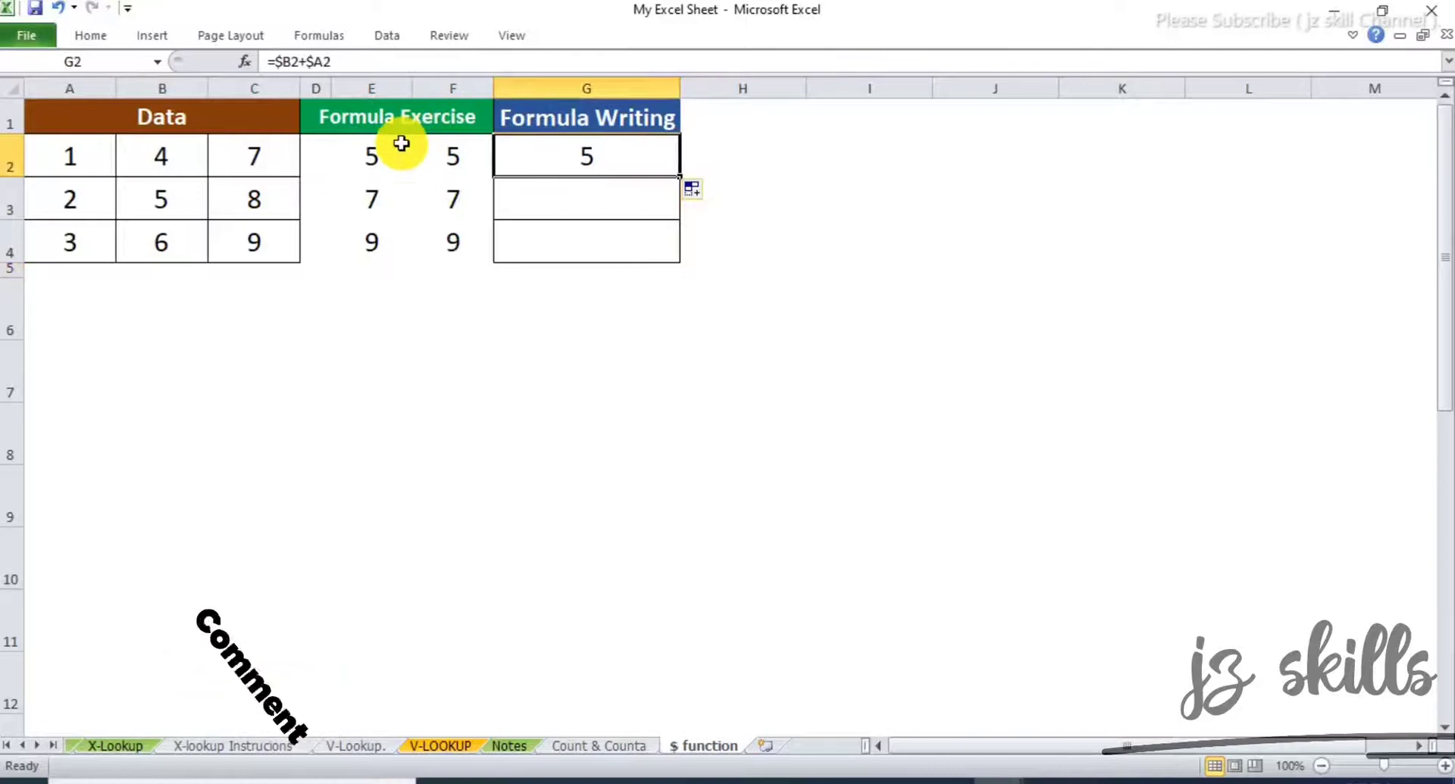
left_click(307, 61)
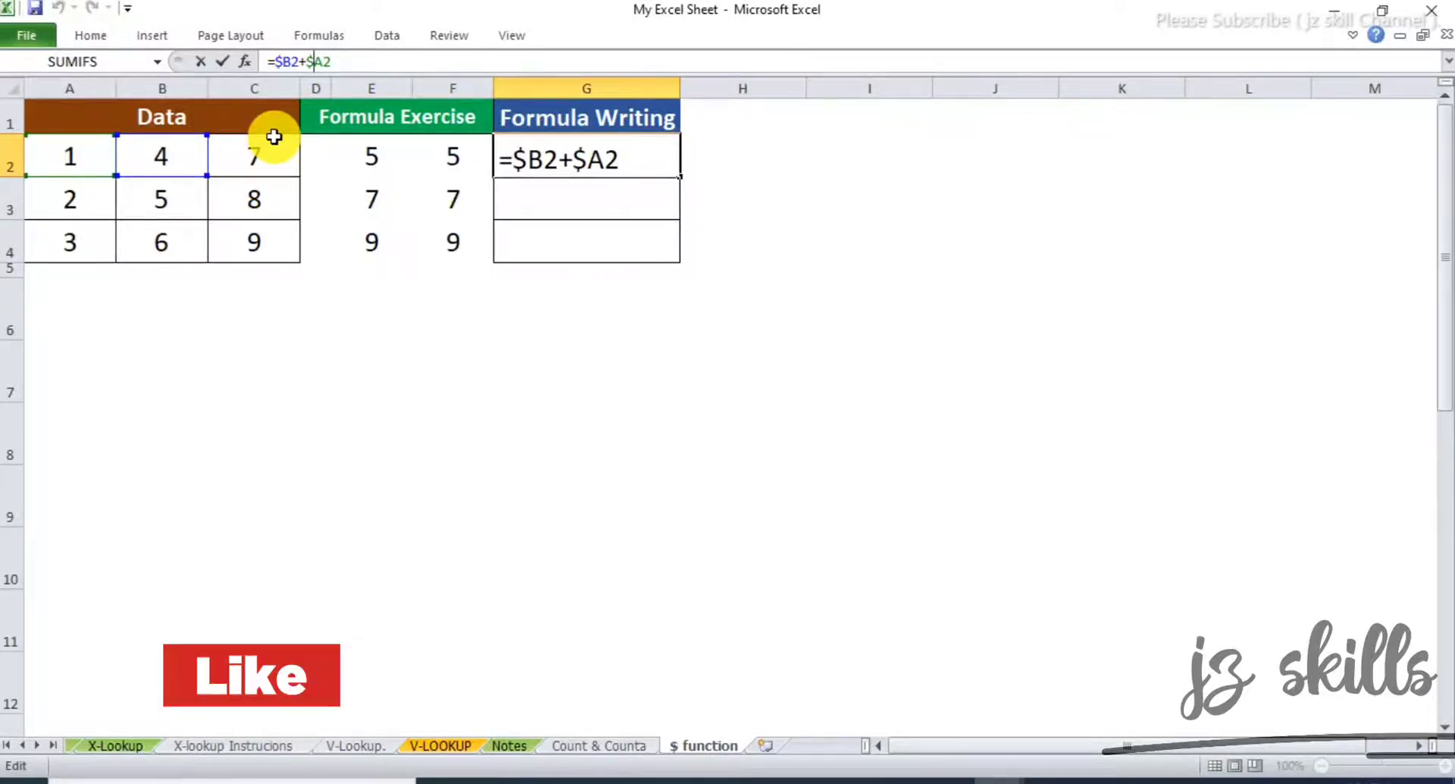
key("Return")
Fill G2's column-locked formula down through G5.
left_click(595, 156)
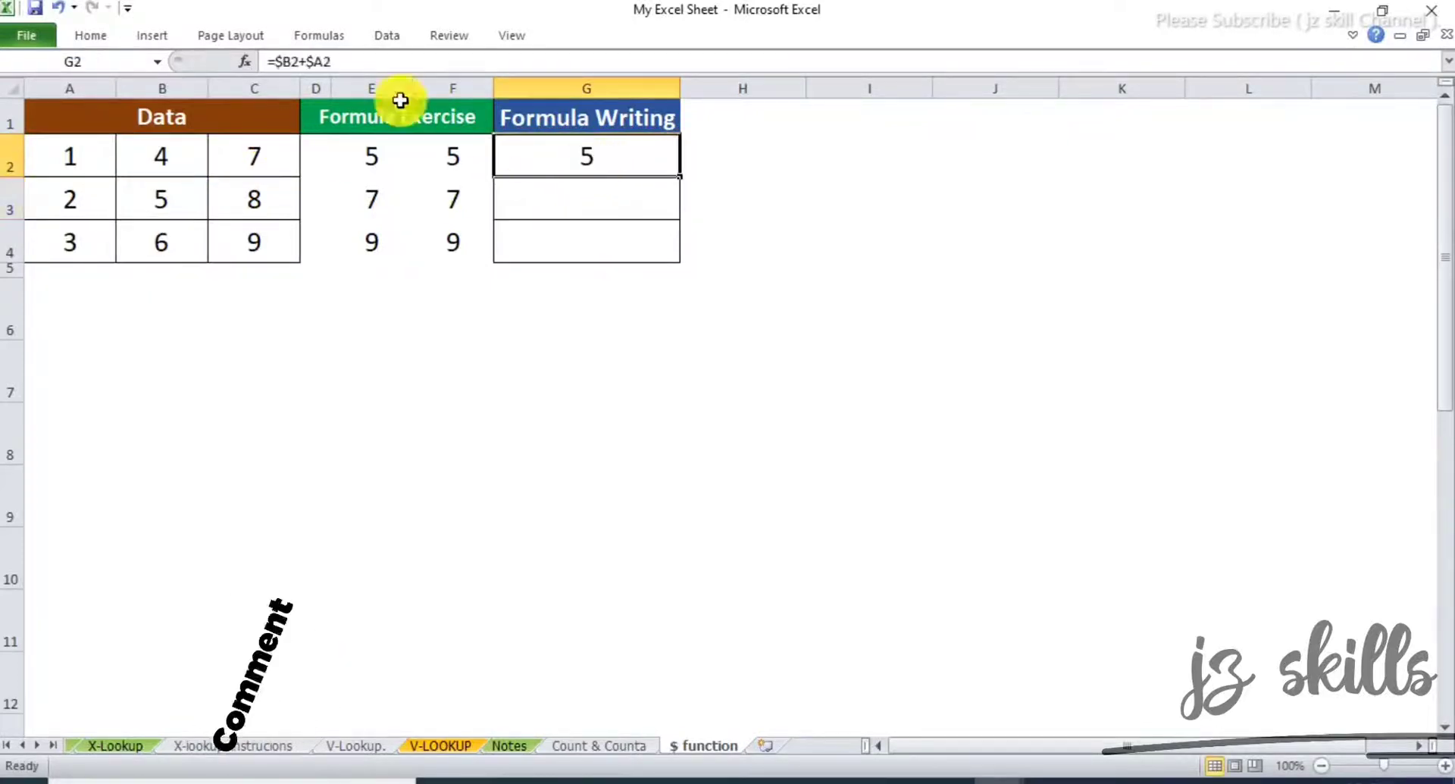
left_click_drag(678, 175, 672, 272)
left_click(641, 202)
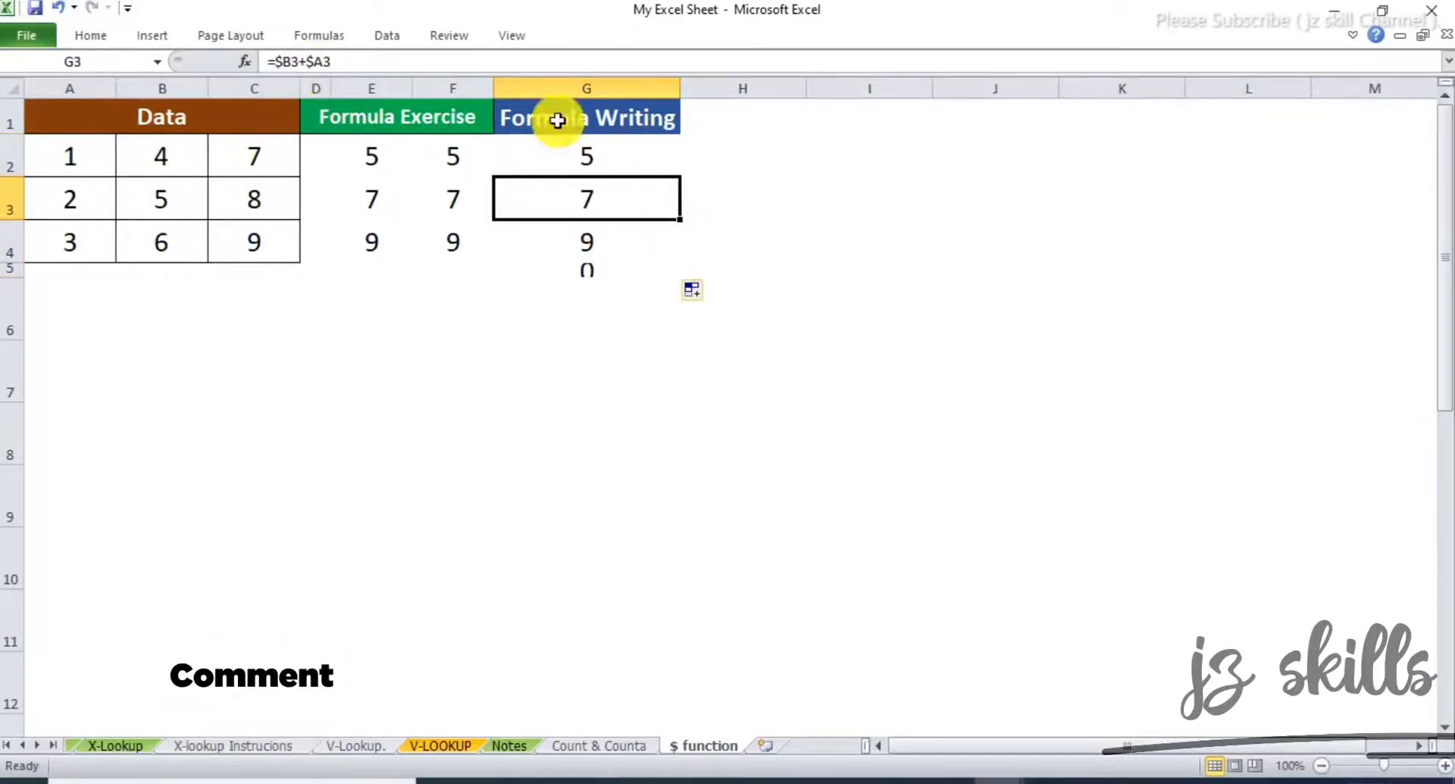
Examine the column-locked references in the formulas of G3, G4 and G2.
left_click(327, 67)
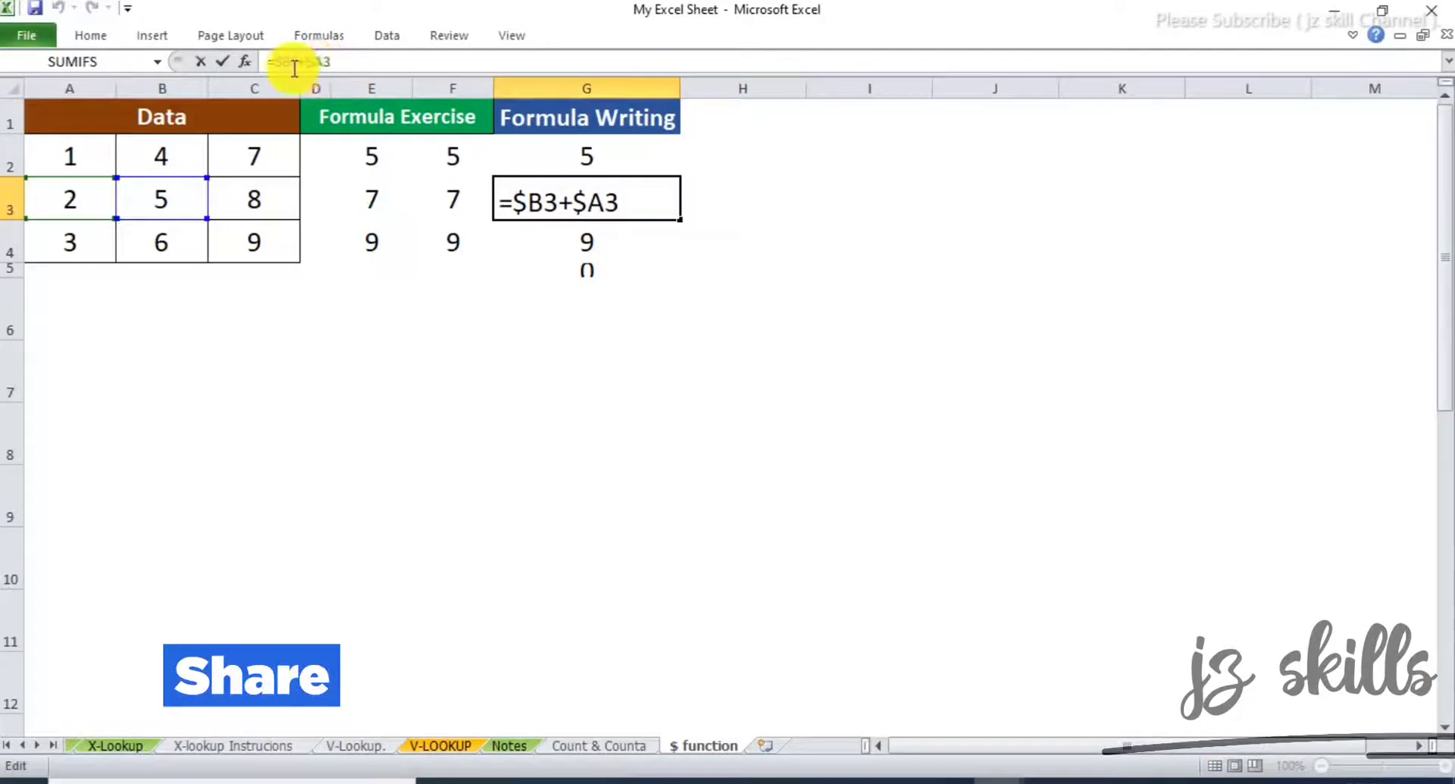
key("Return")
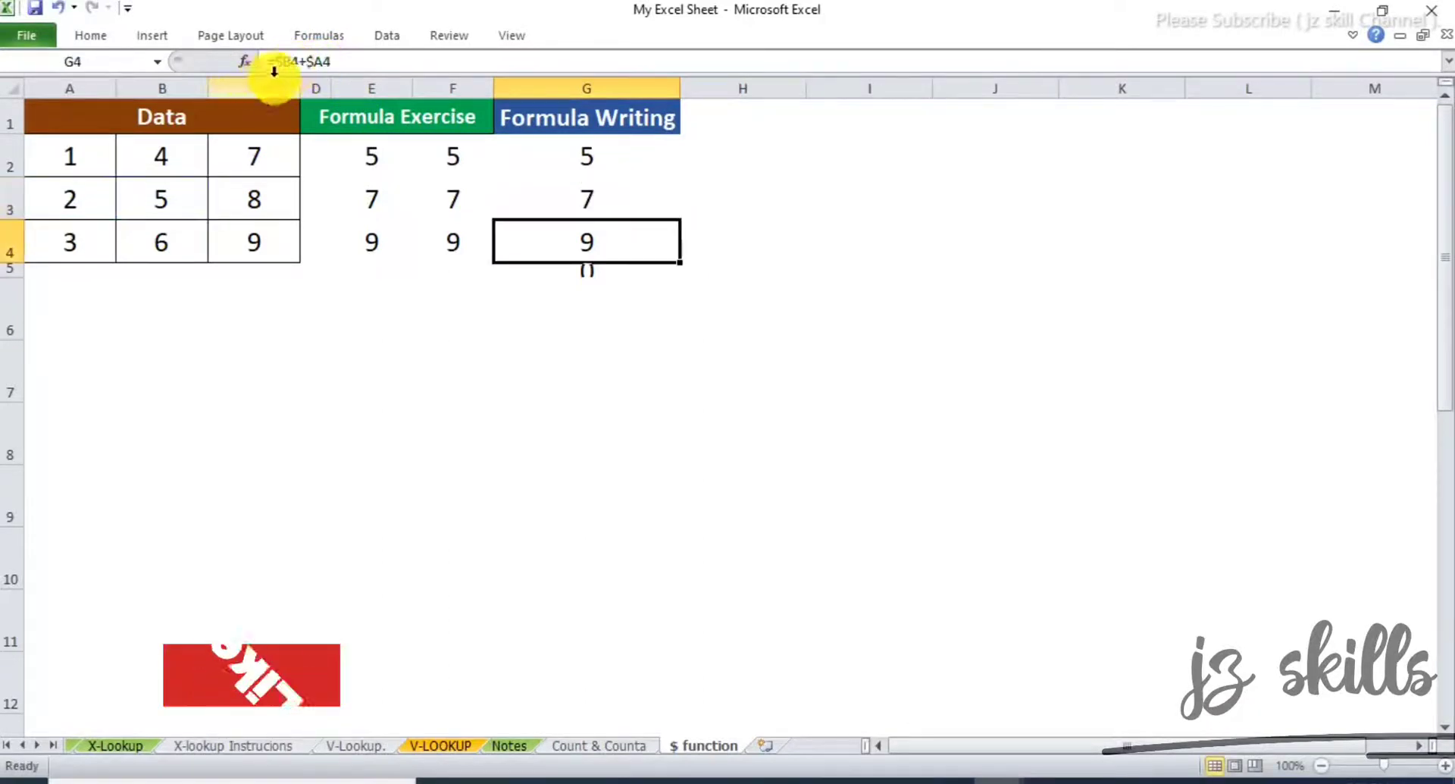
left_click(313, 63)
key("Return")
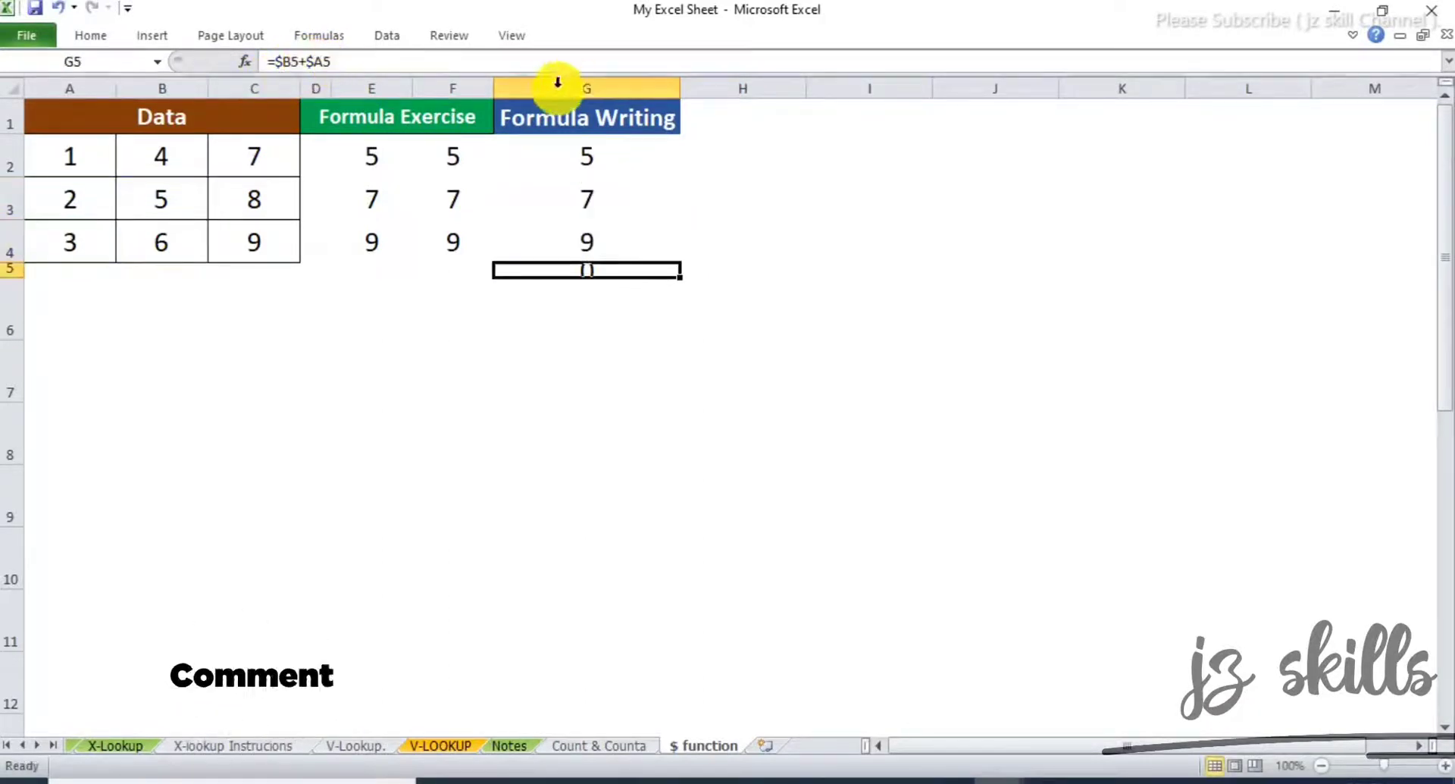
left_click(568, 147)
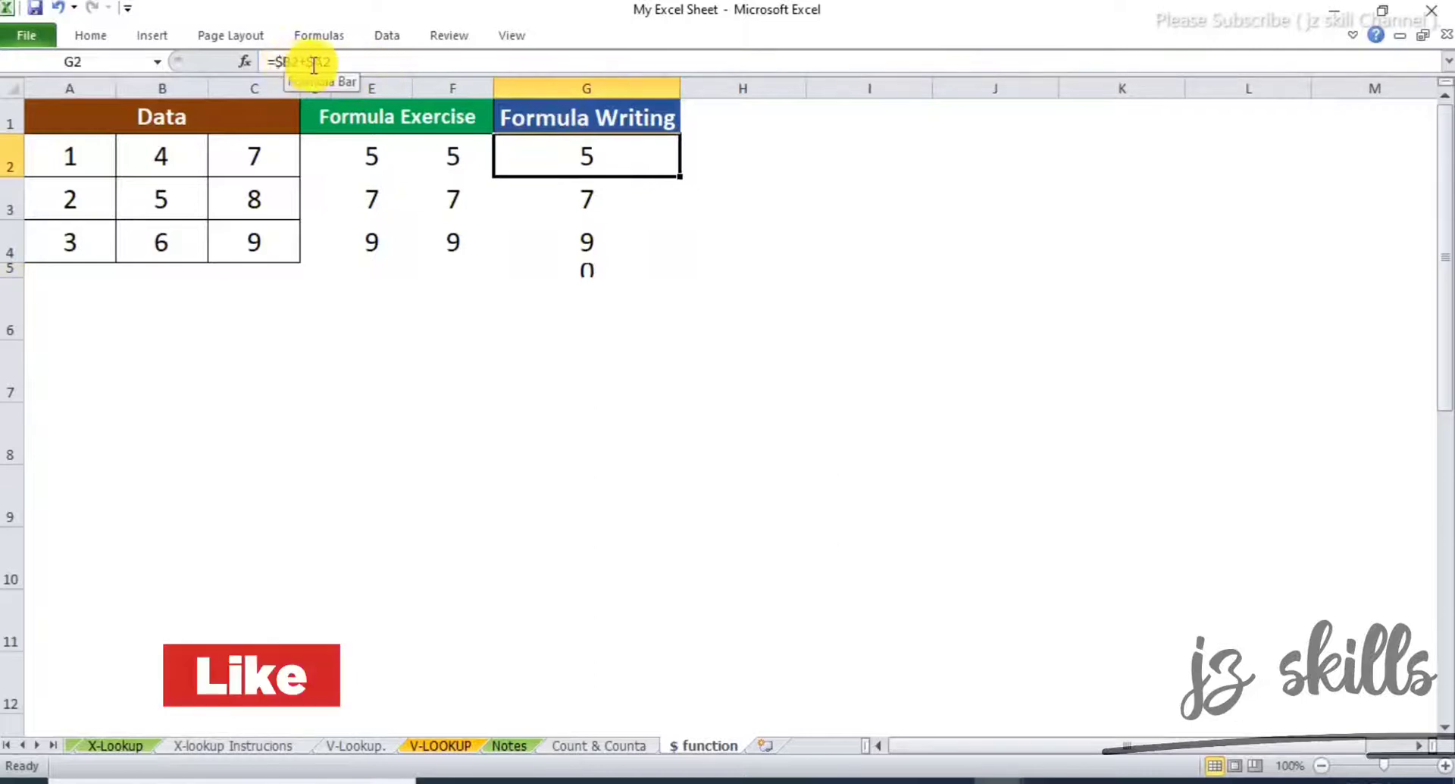
double_click(538, 154)
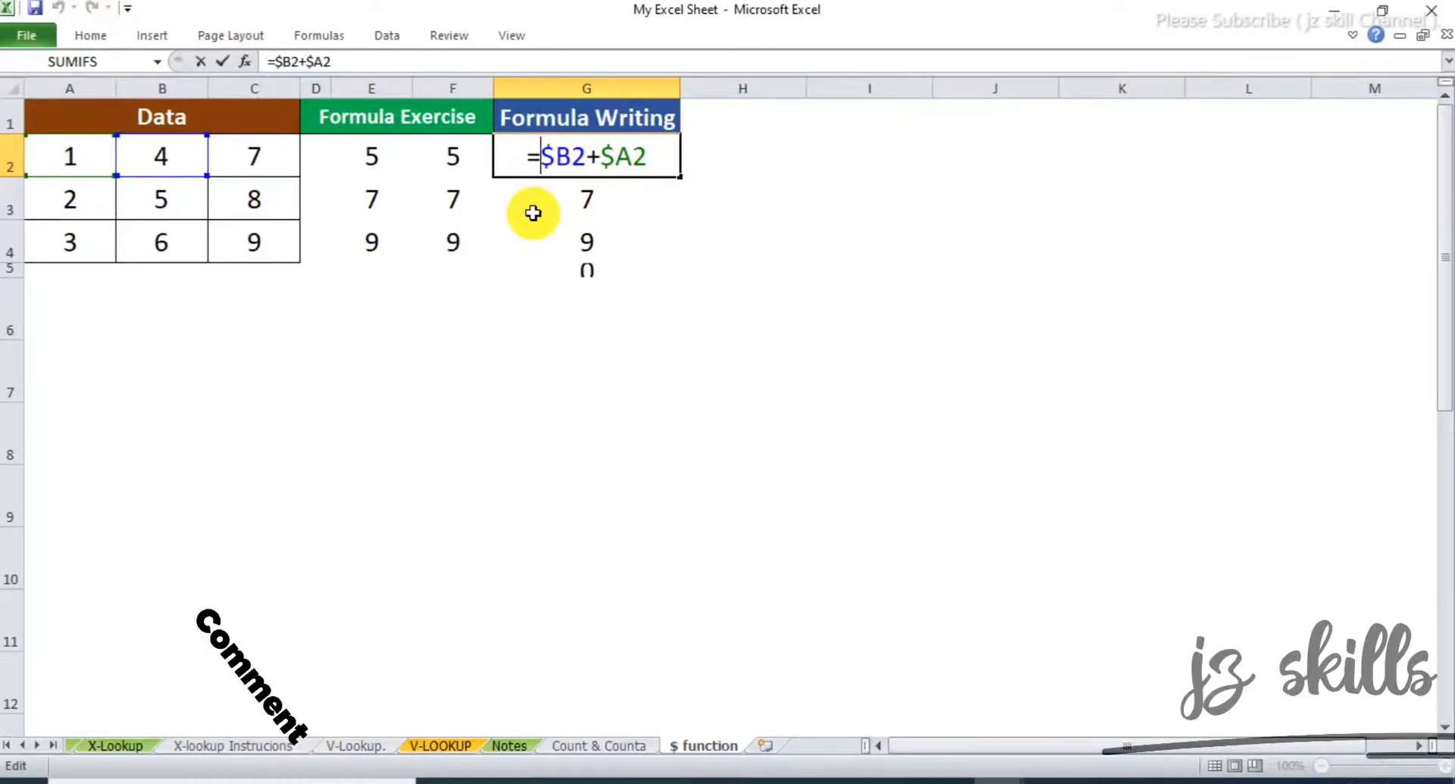
key("Return")
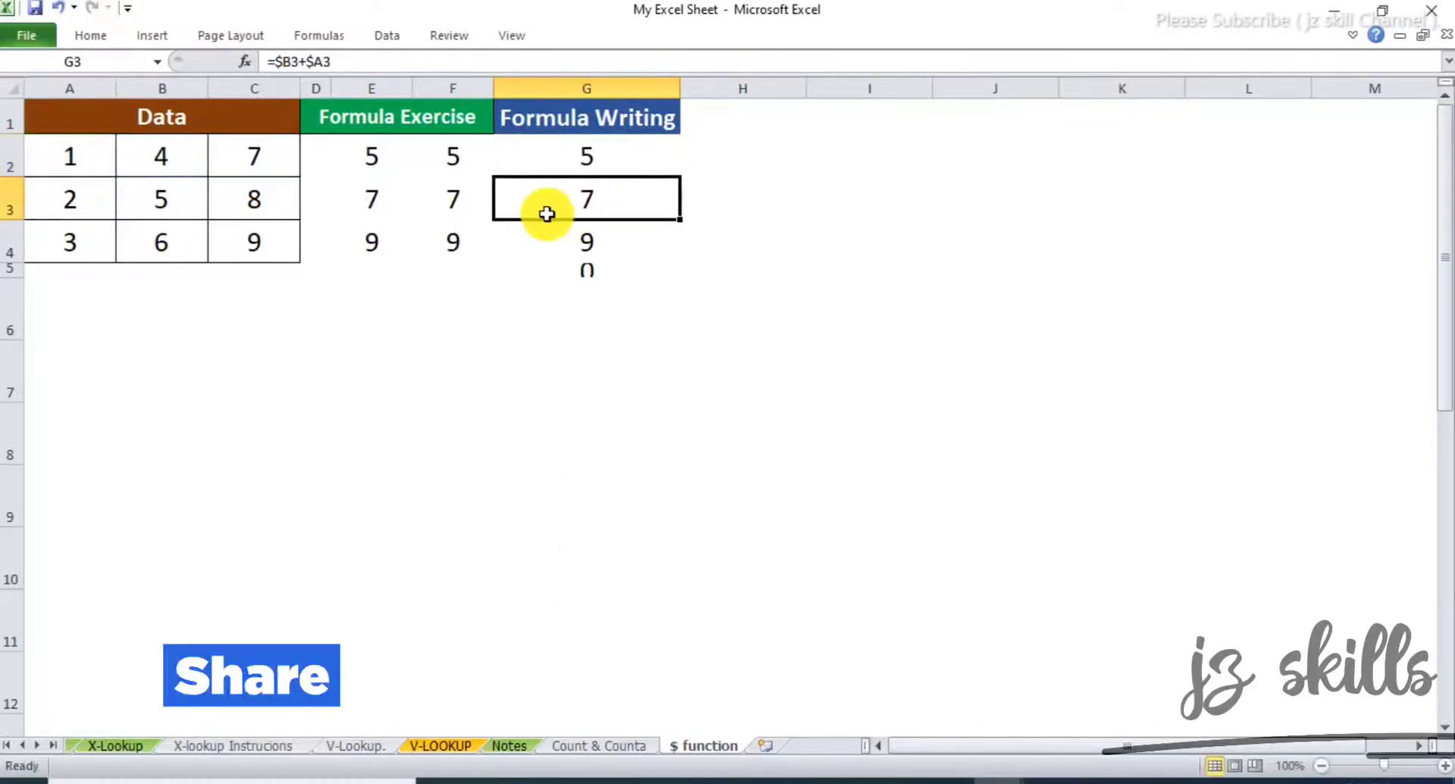
Switch both references in E2 from column-locked to row-locked, making the formula =B$2+A$2.
left_click(367, 157)
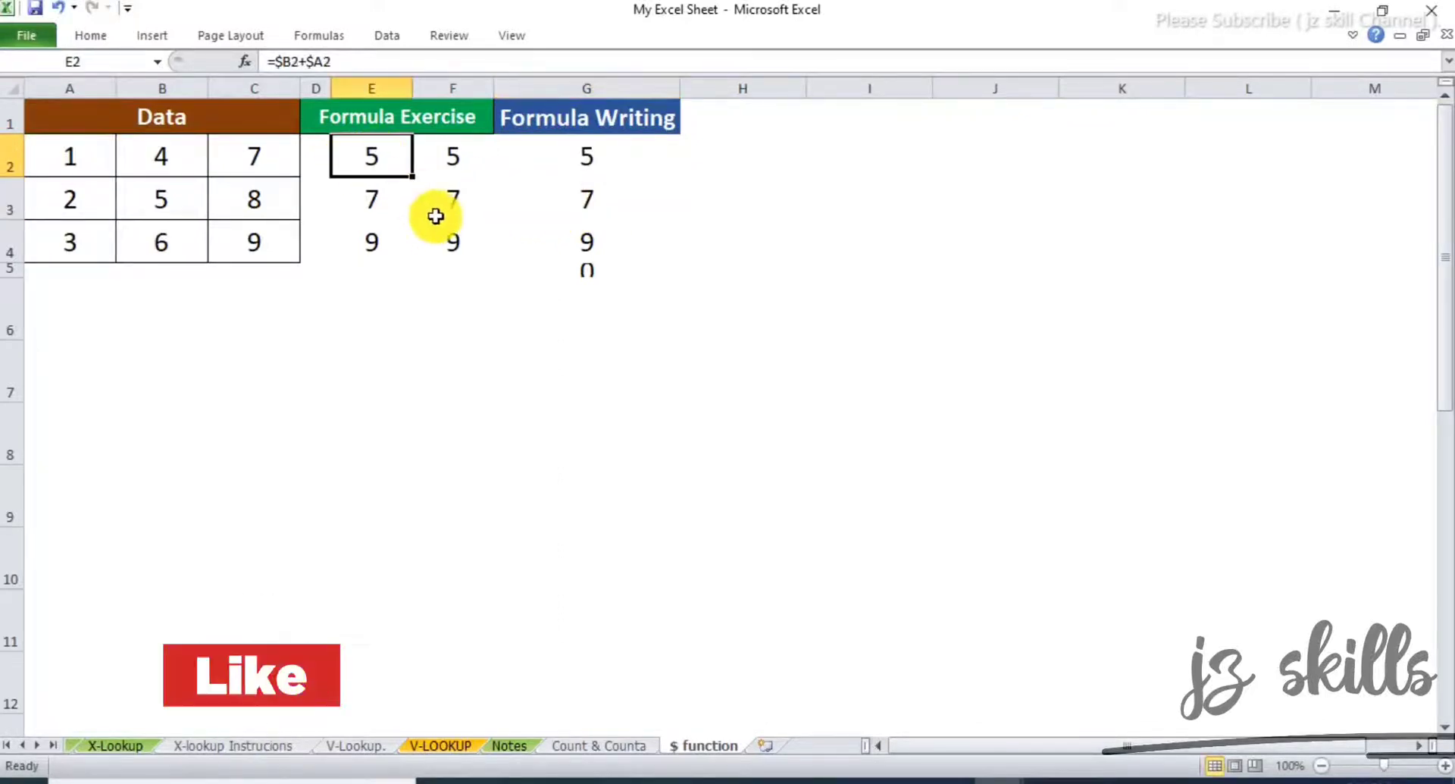
left_click(293, 60)
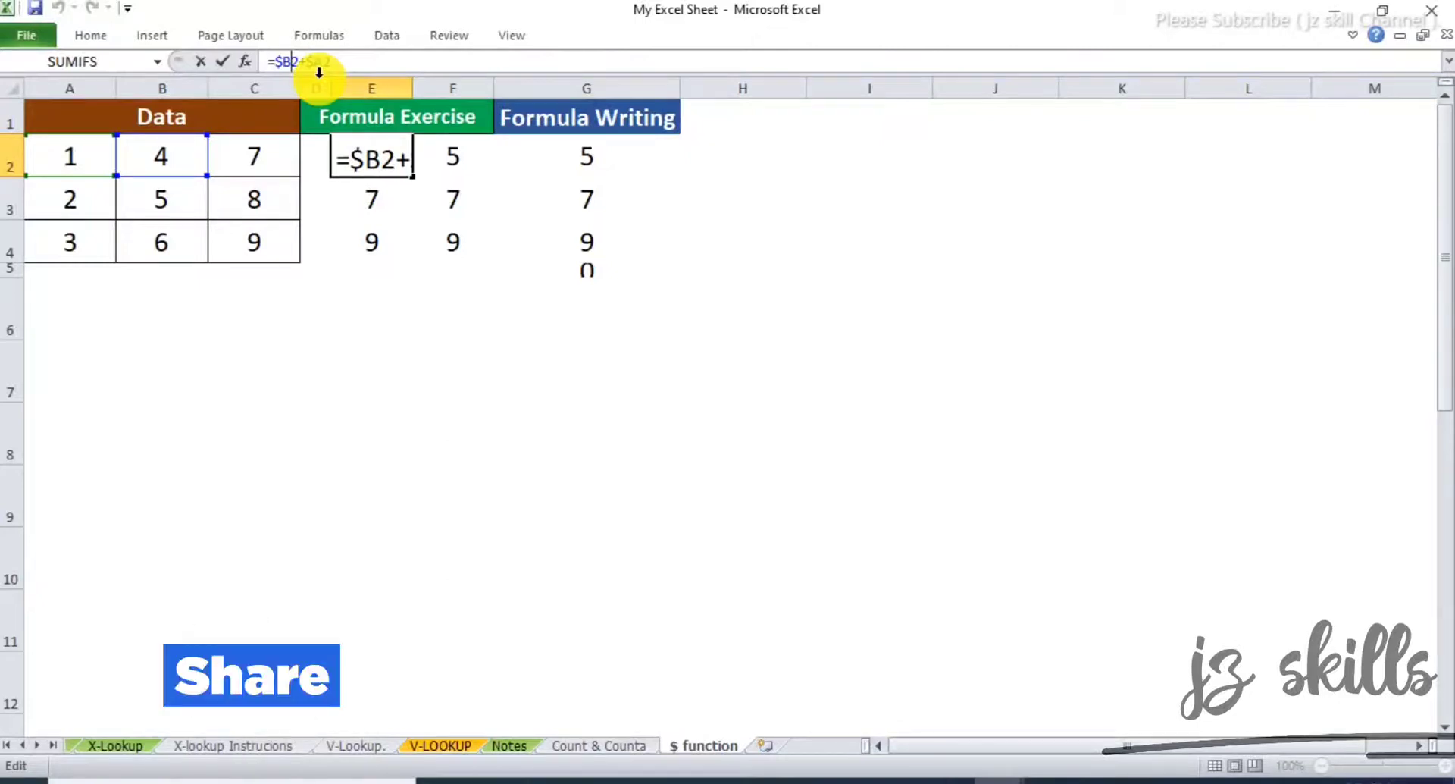
key("F4")
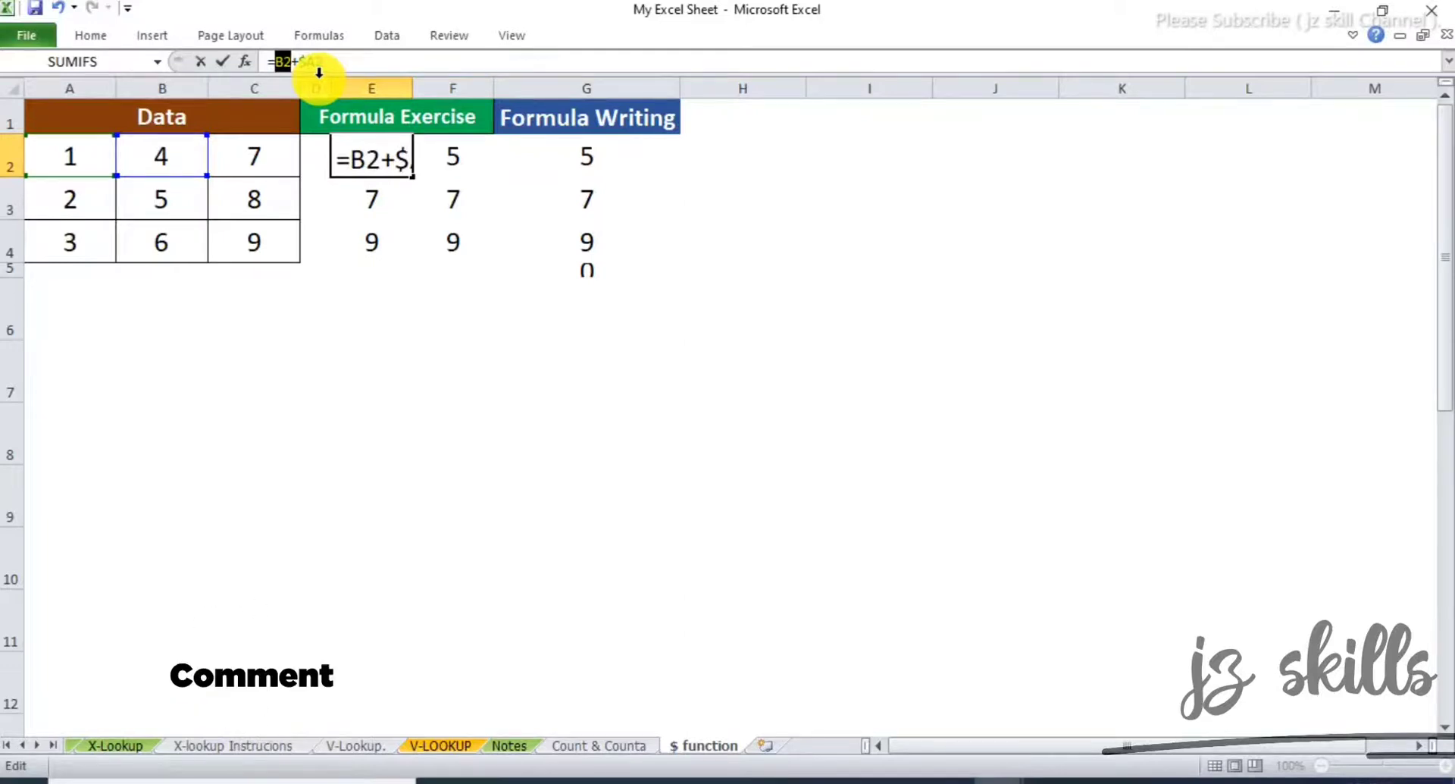
key("F4")
key("F4")
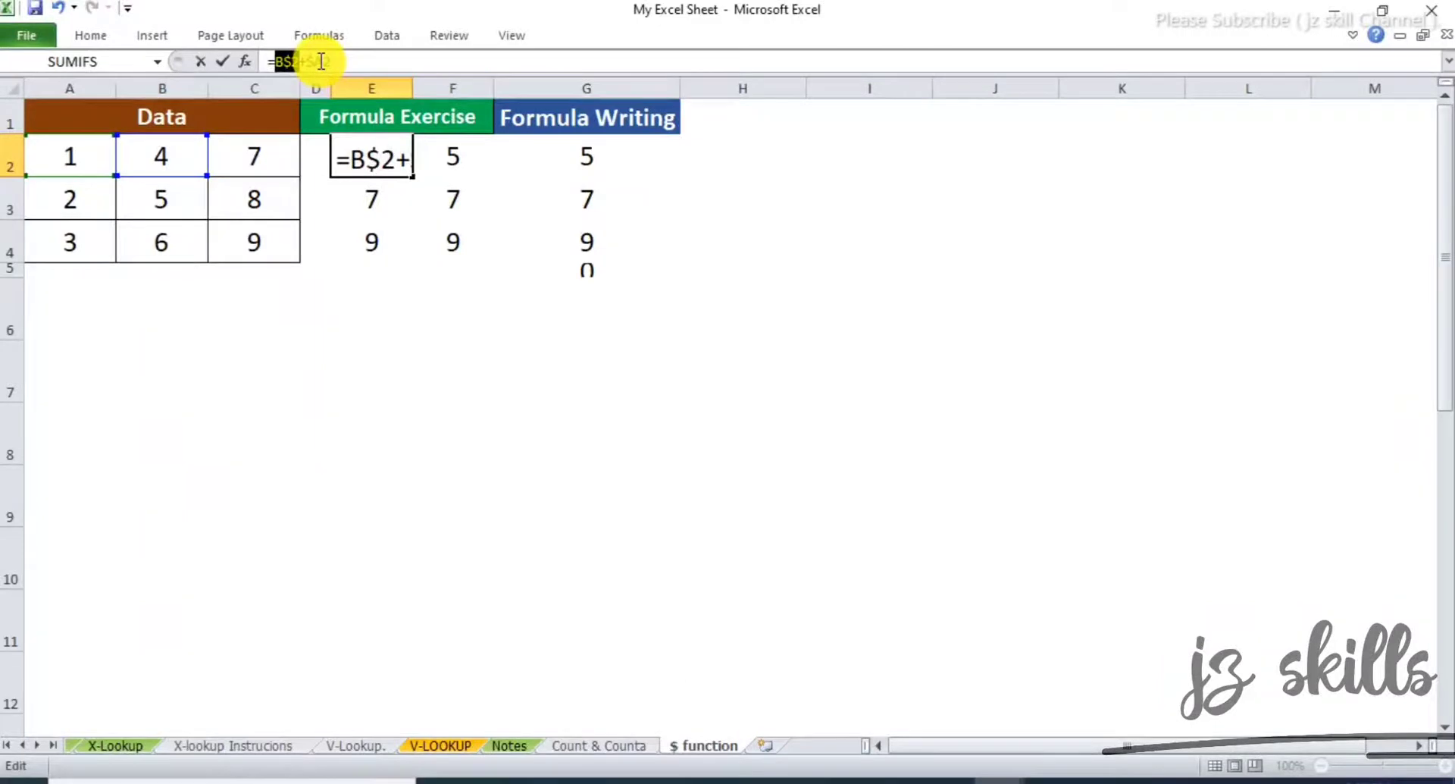
left_click(321, 61)
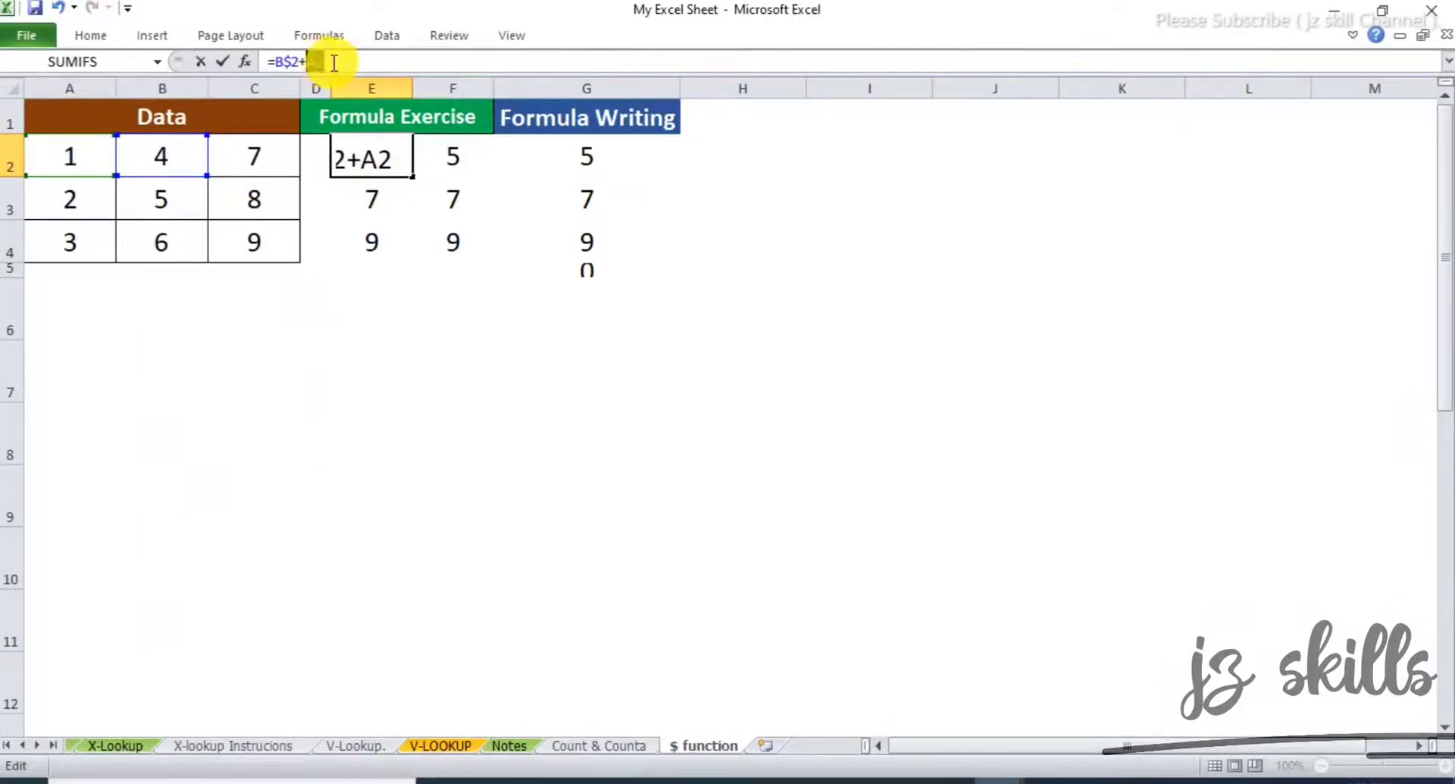
key("F4")
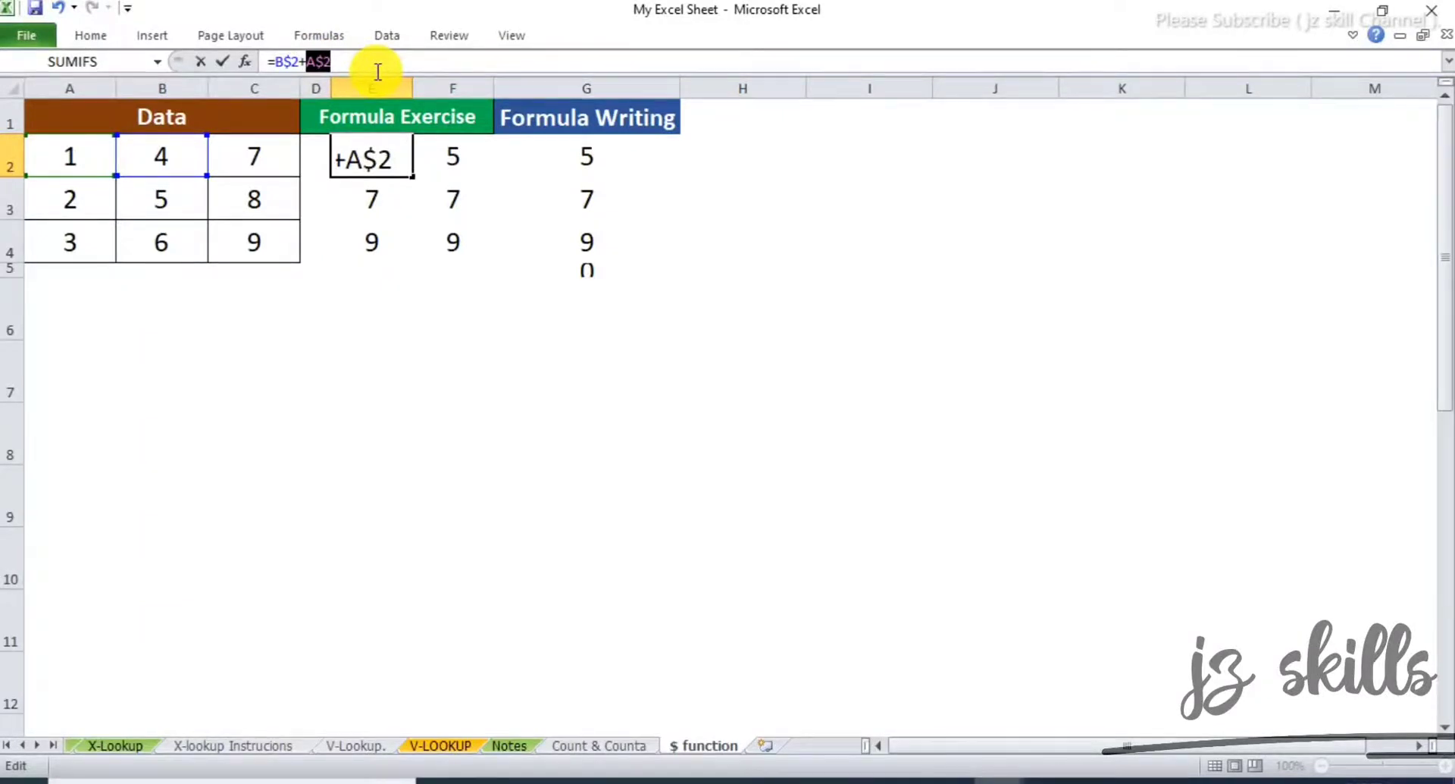
key("Return")
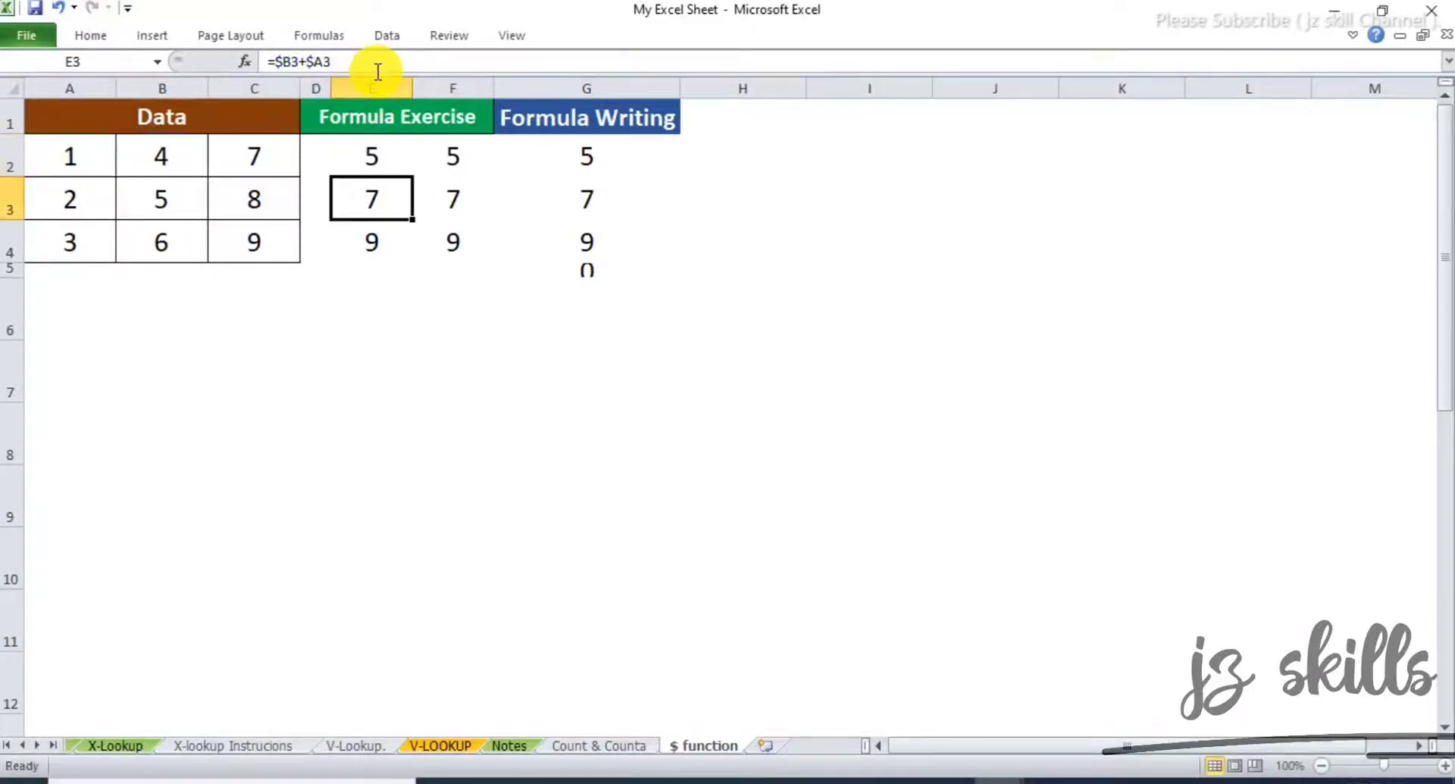
Fill E2's row-locked formula down through E4 and compare the formulas in E2 and E3.
left_click(395, 174)
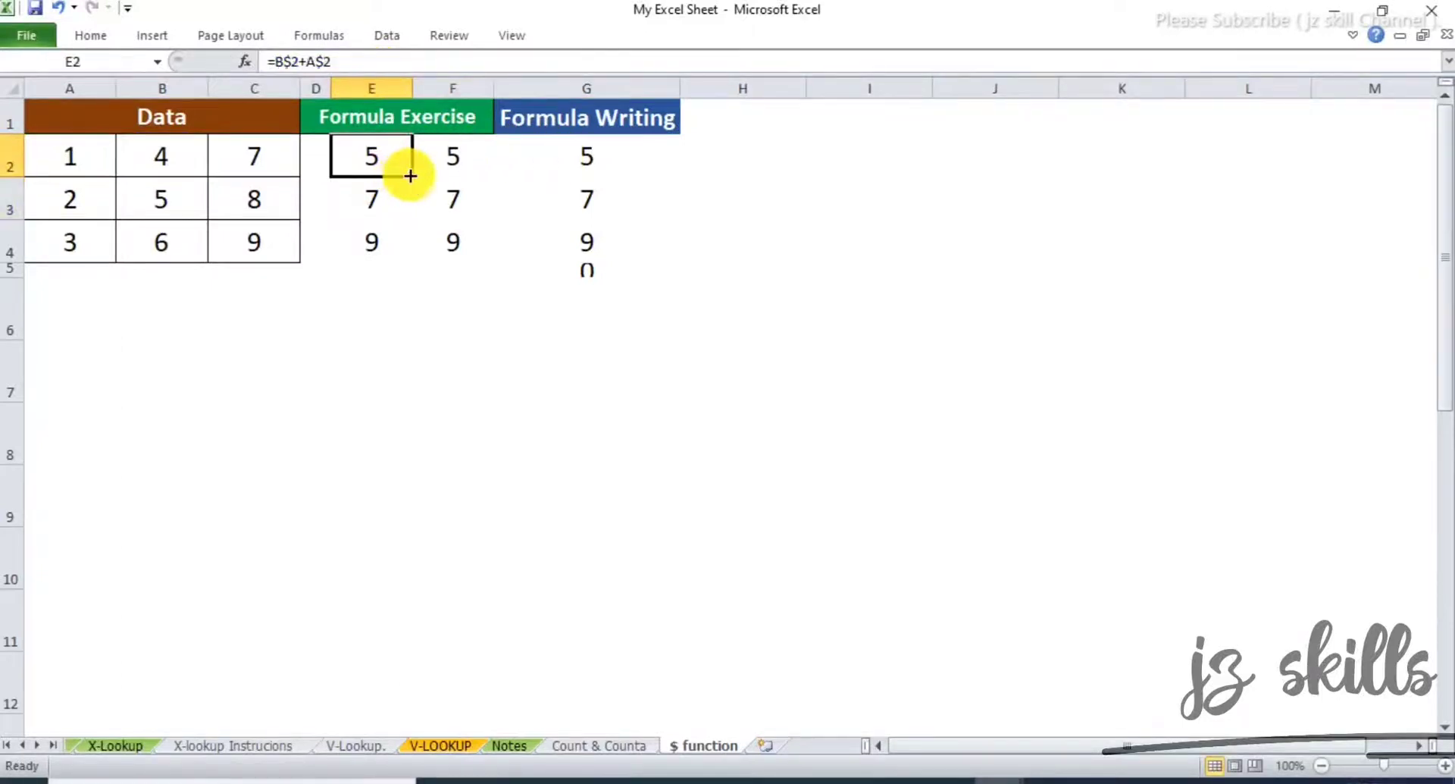
left_click_drag(412, 175, 412, 236)
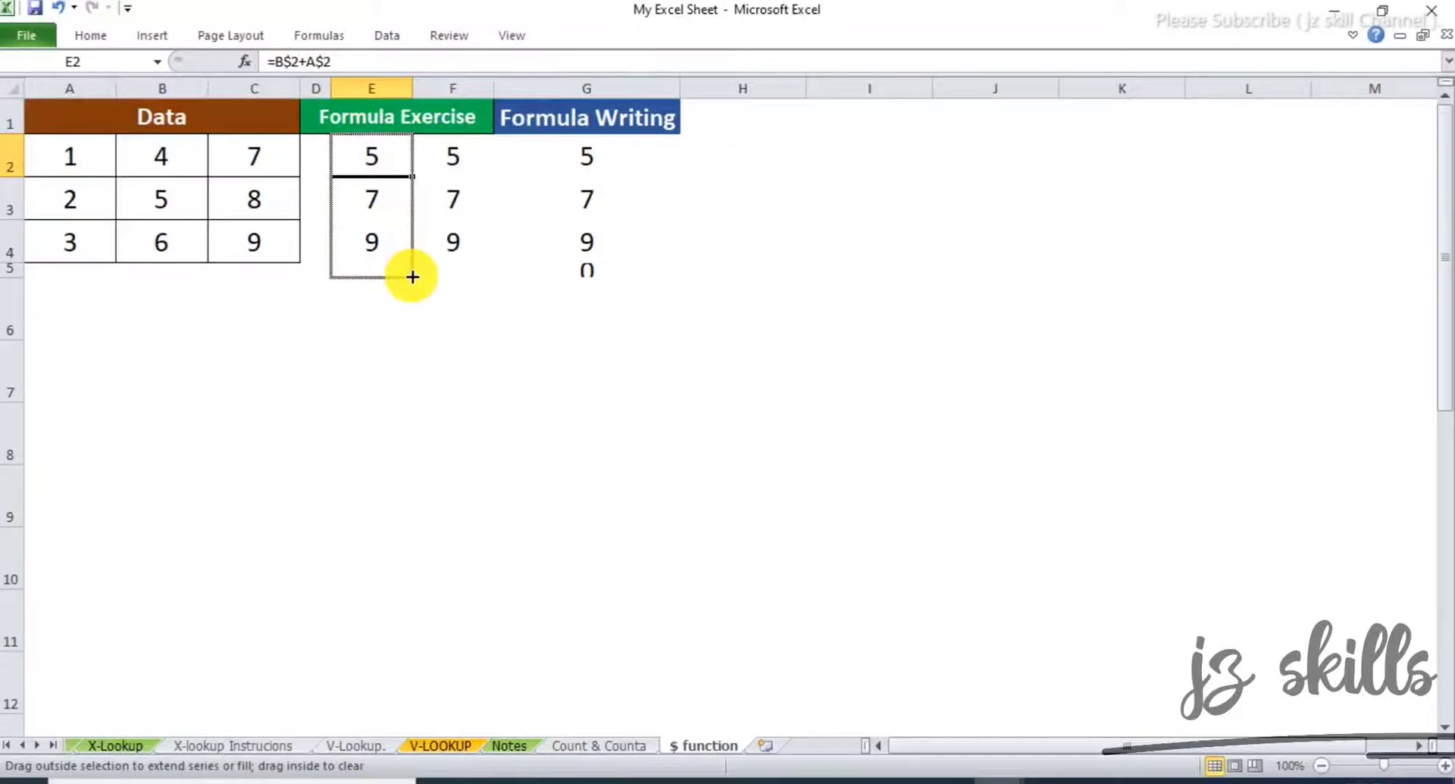
left_click_drag(411, 277, 409, 258)
left_click(382, 163)
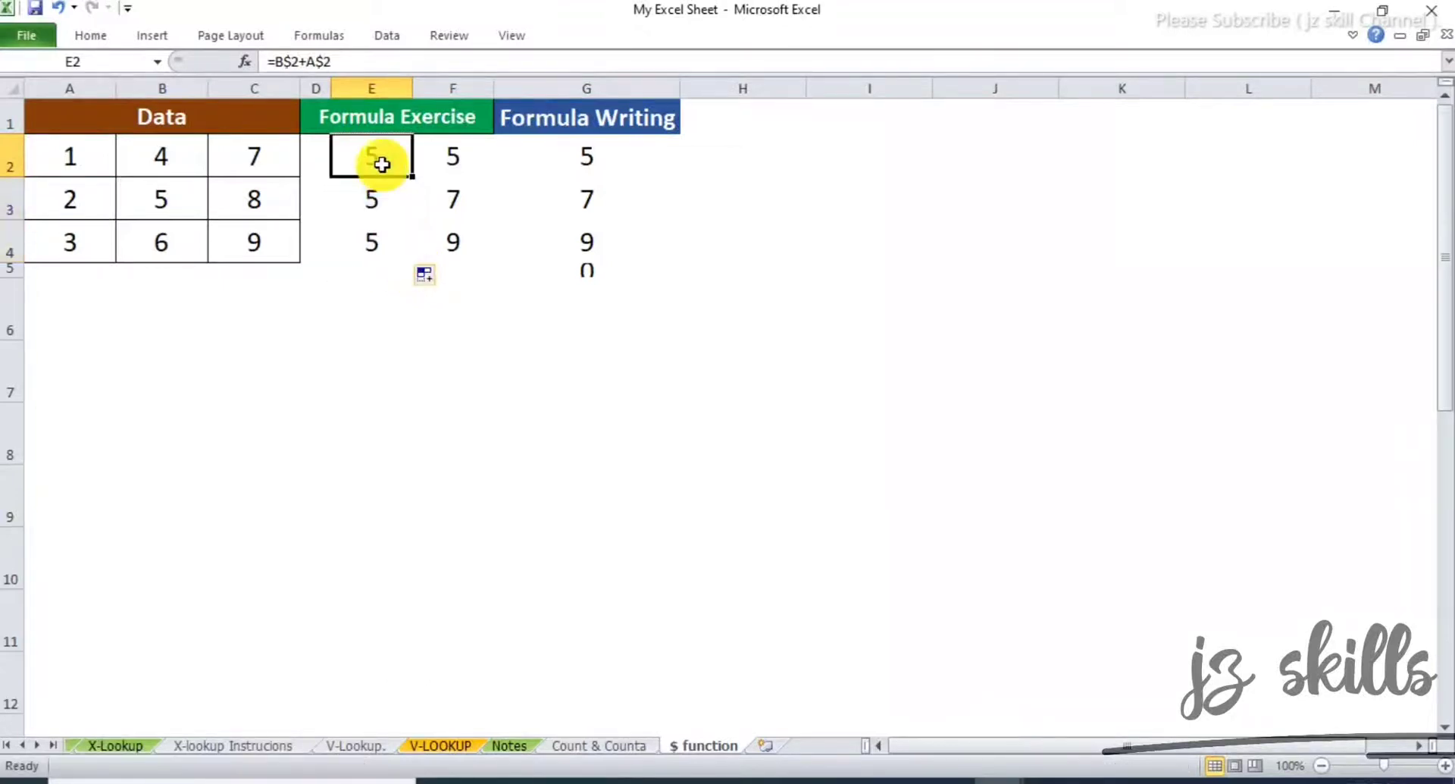
left_click(382, 194)
left_click(381, 154)
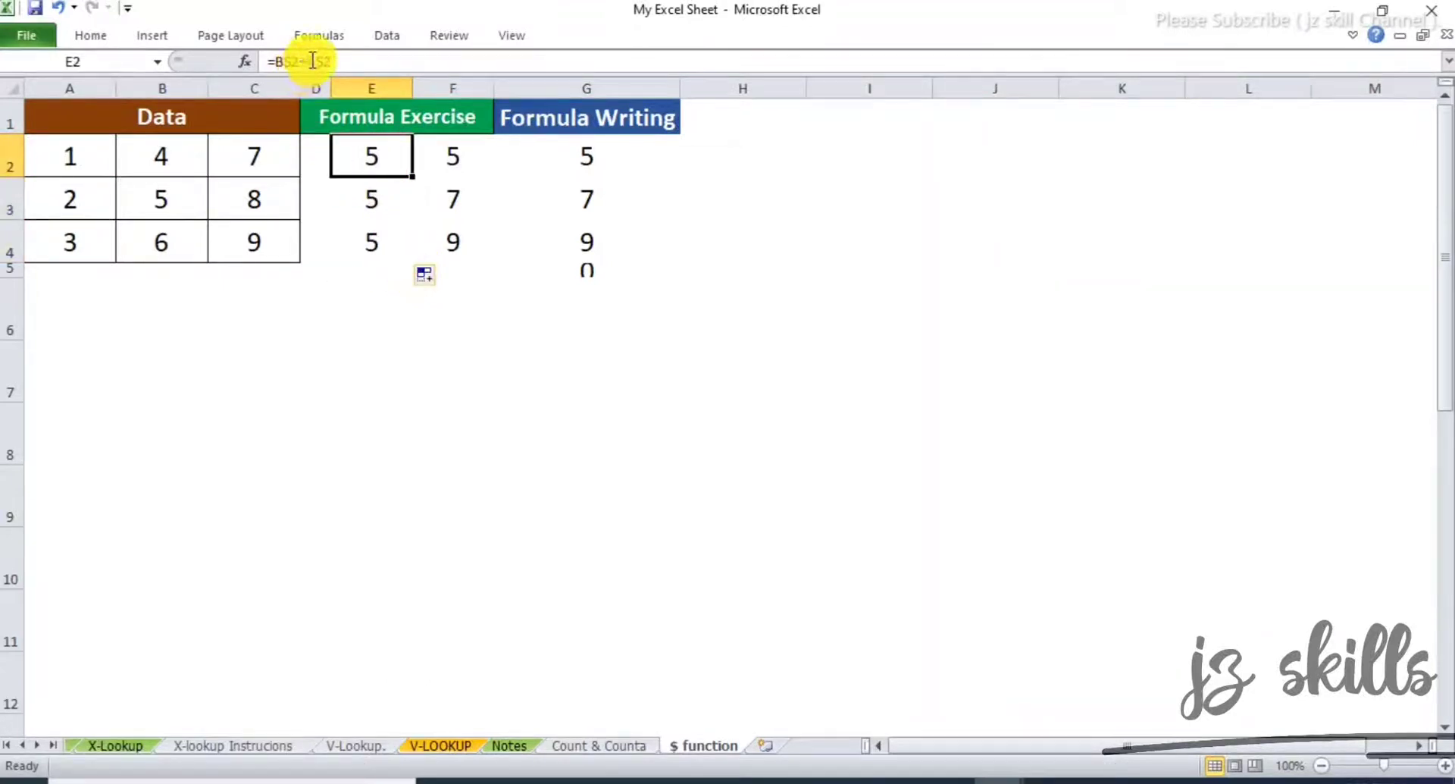
Refill E2's row-locked formula down through E4 and fill it across through G2, replacing the old F2:G2 formulas.
left_click_drag(457, 156, 595, 155)
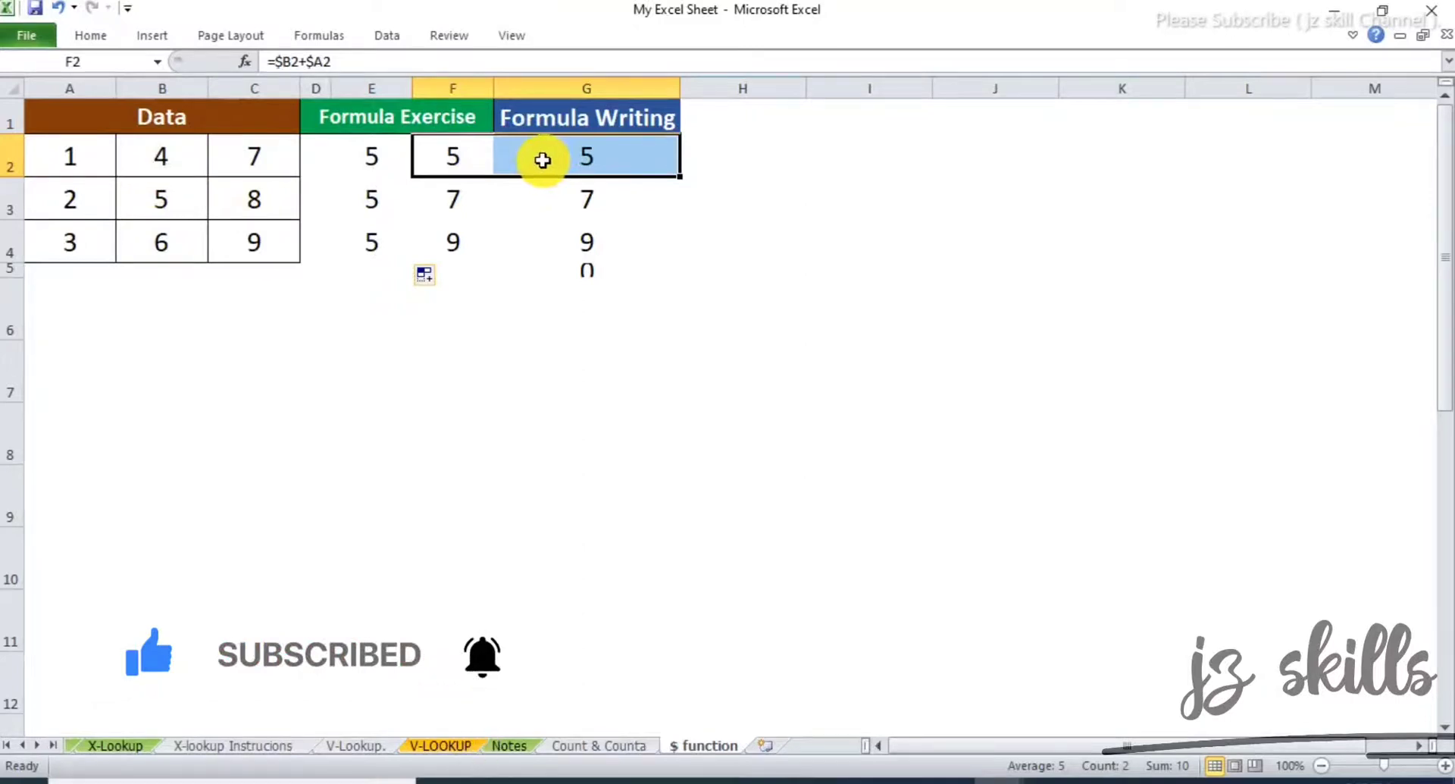
left_click(366, 158)
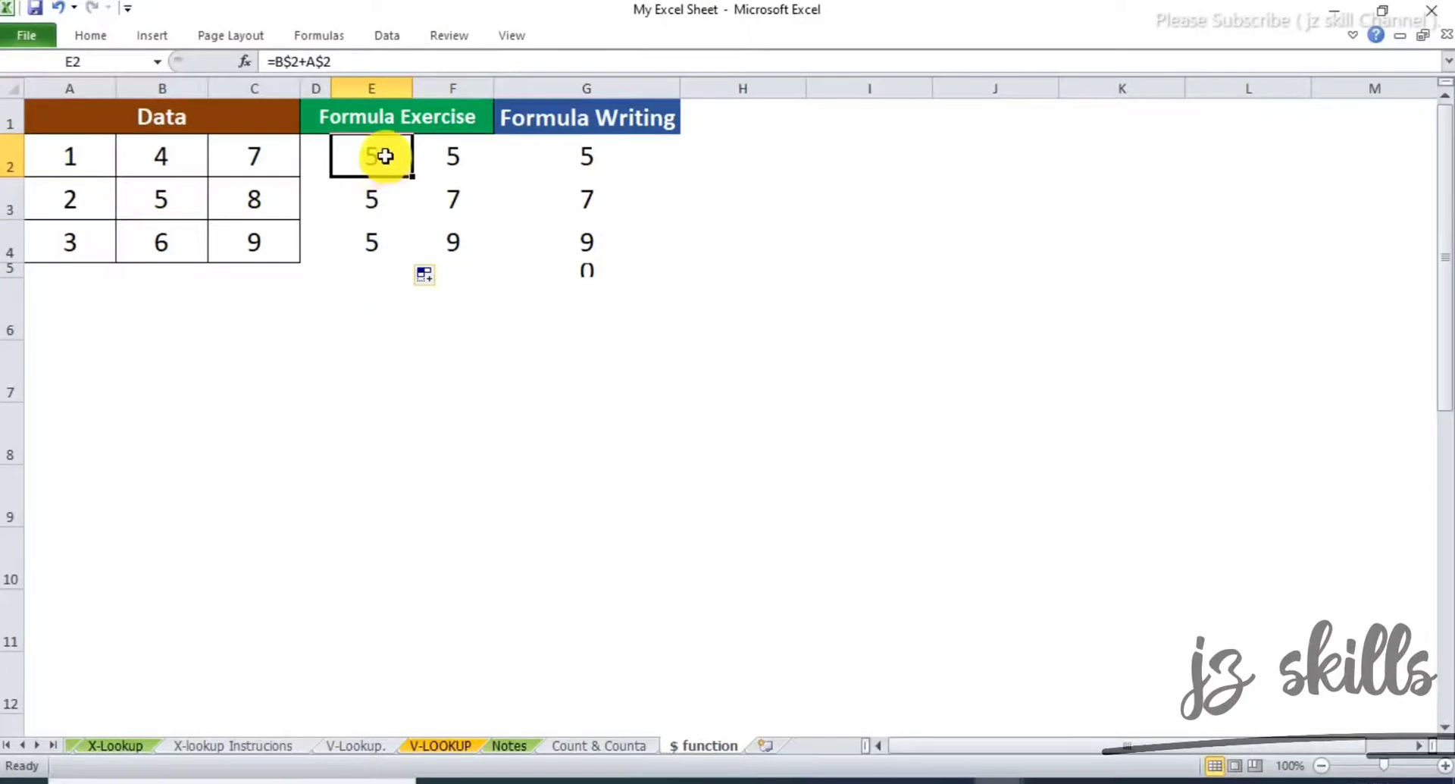
left_click_drag(412, 176, 386, 260)
left_click(387, 158)
left_click_drag(407, 172, 604, 169)
Check which Data cells the row-locked formula in F2 references.
left_click(474, 157)
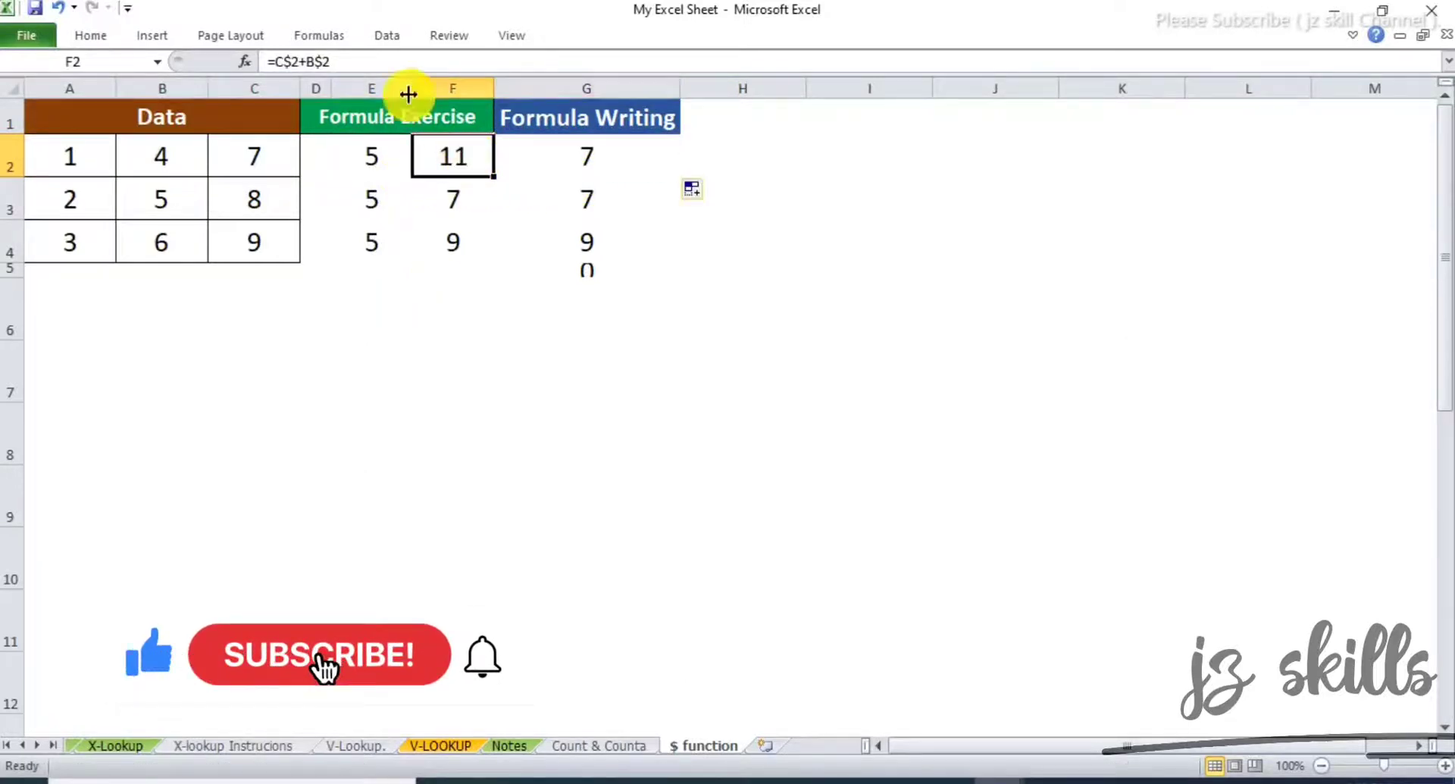
left_click(325, 63)
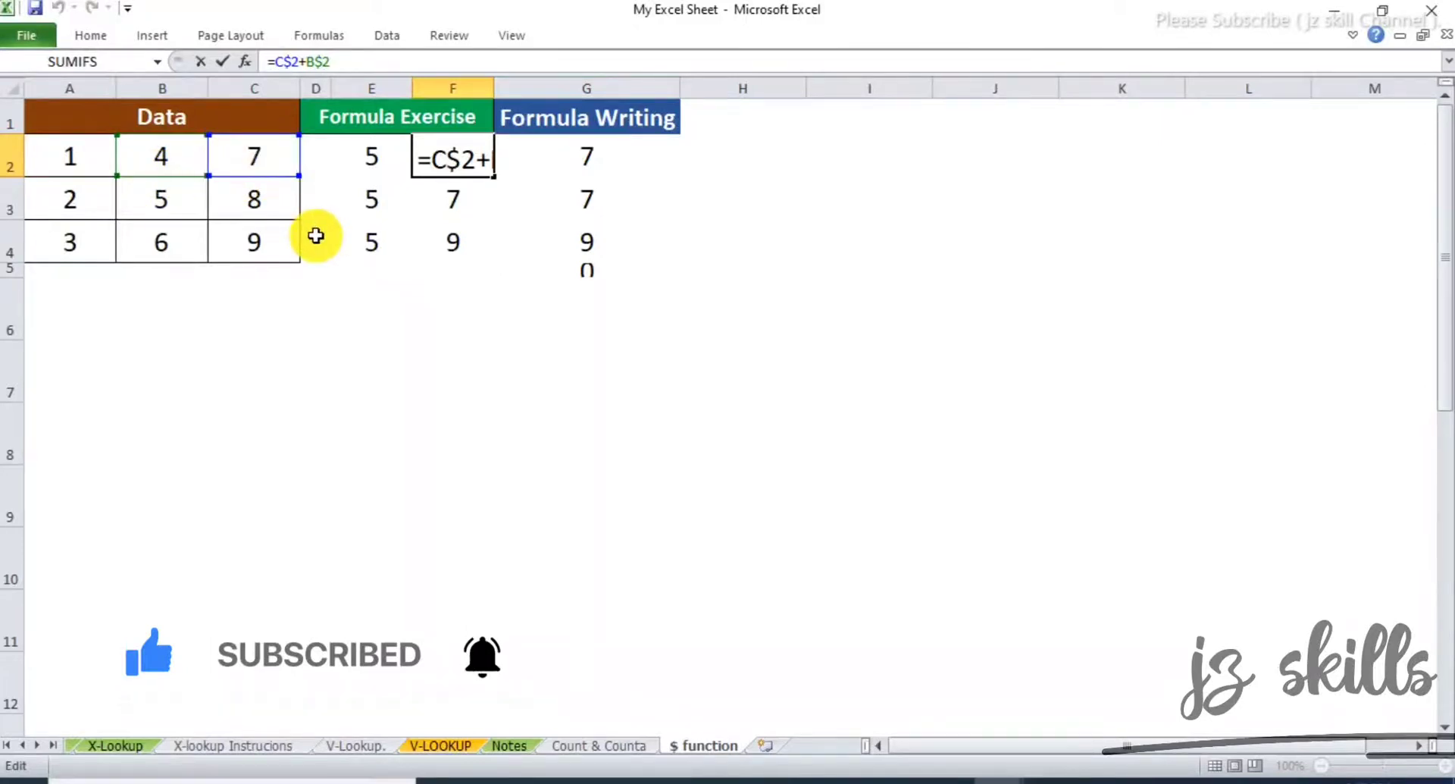
key("Return")
Fill F2's row-locked formula down through F4 and compare the formulas in F3 and F2.
left_click(465, 154)
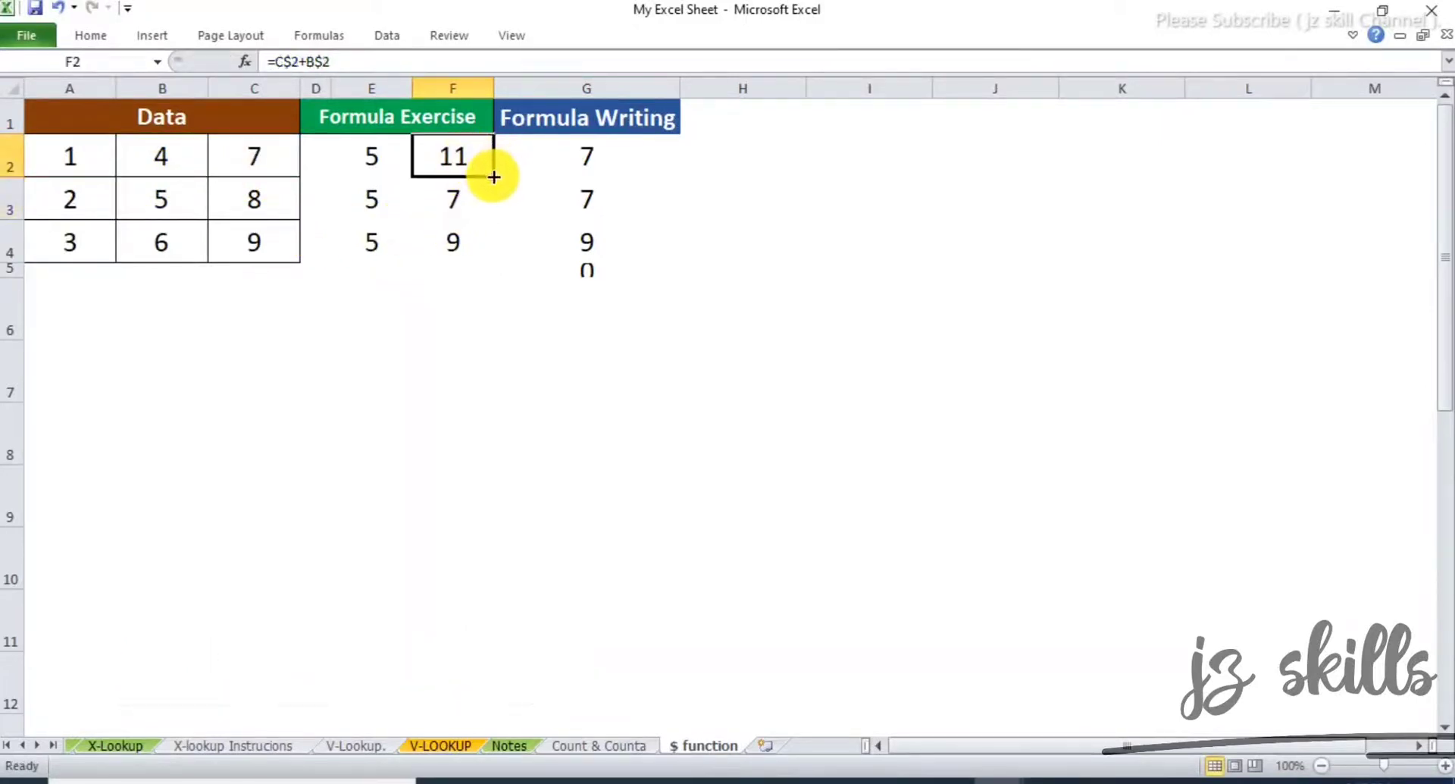
left_click_drag(493, 177, 489, 265)
left_click(463, 203)
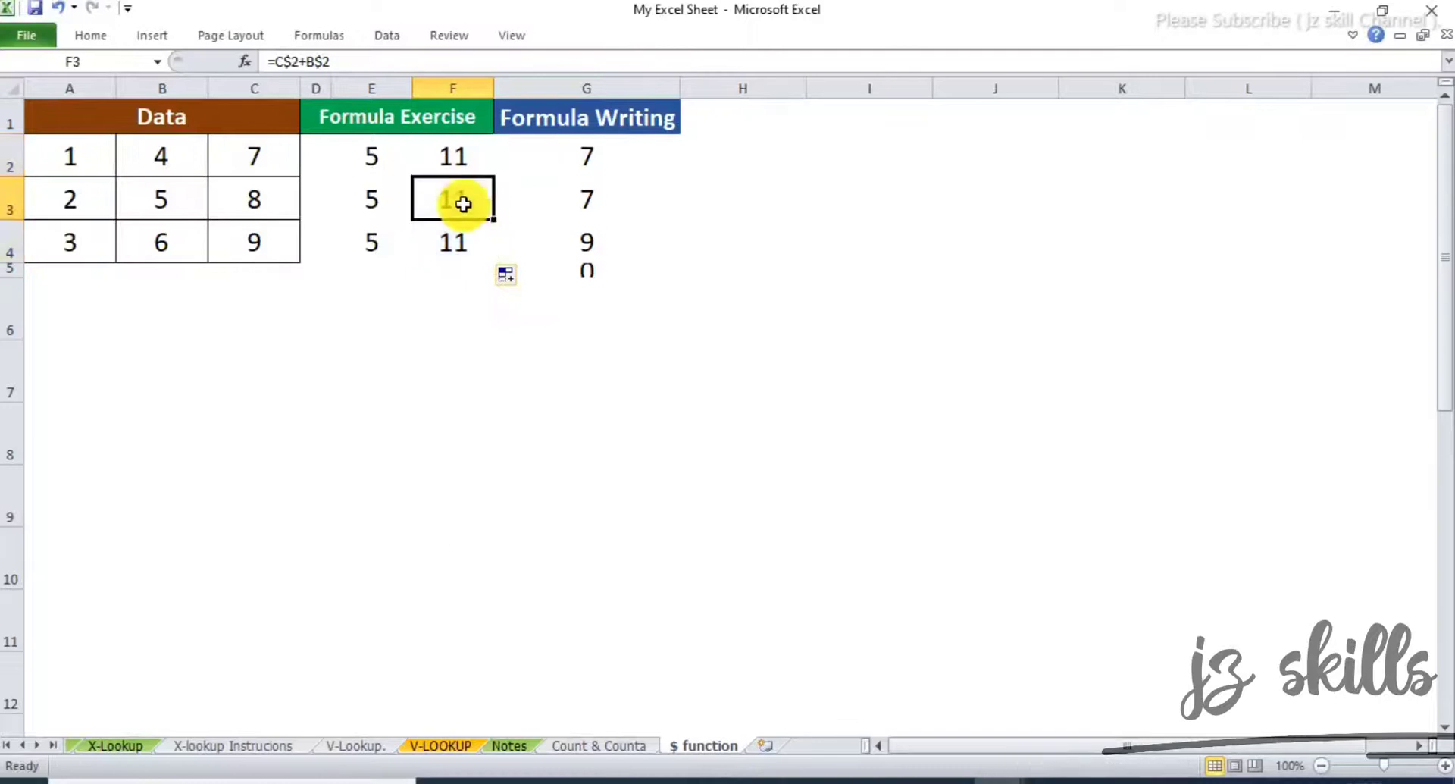
left_click(464, 154)
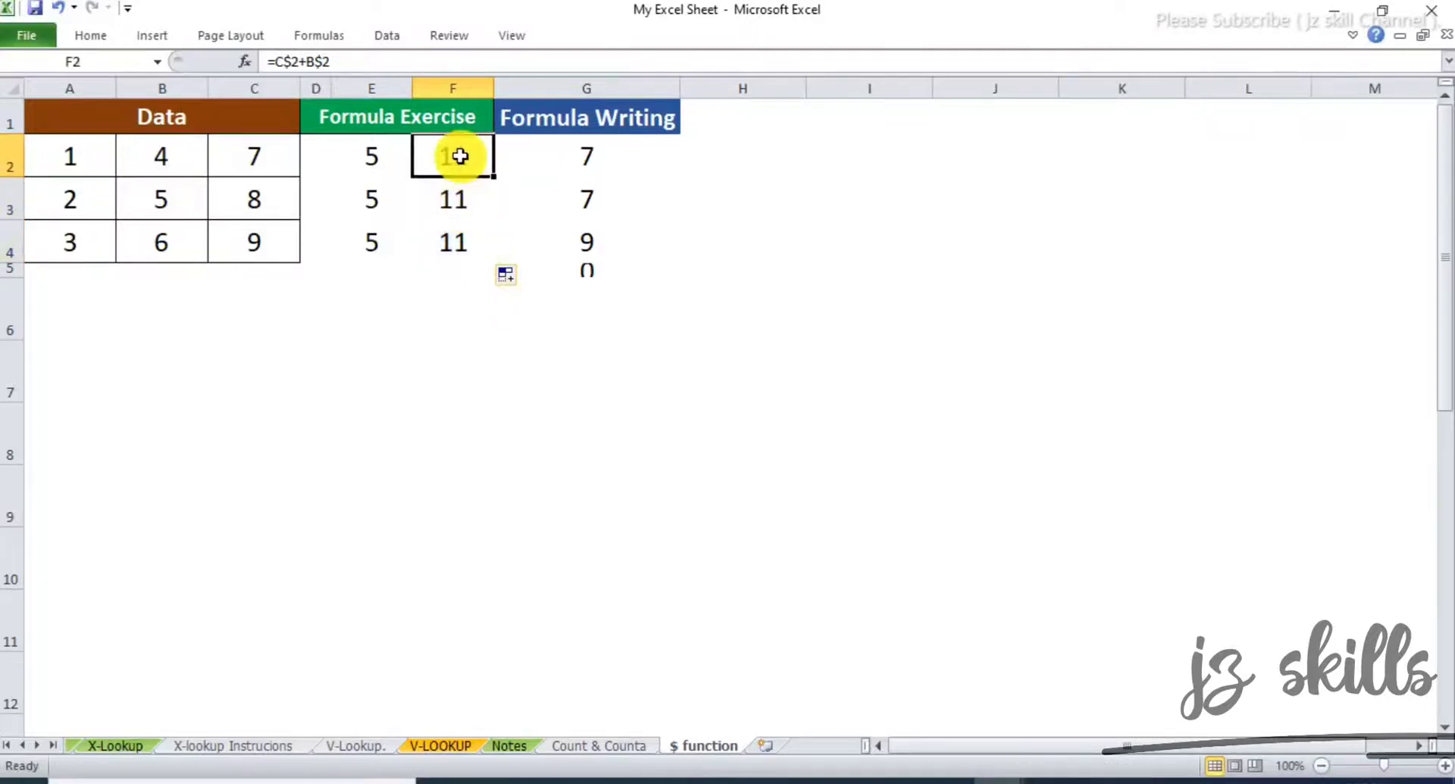
Inspect the Data cells highlighted by F2's =C$2+B$2 formula, leaving the formula as it is.
left_click(293, 60)
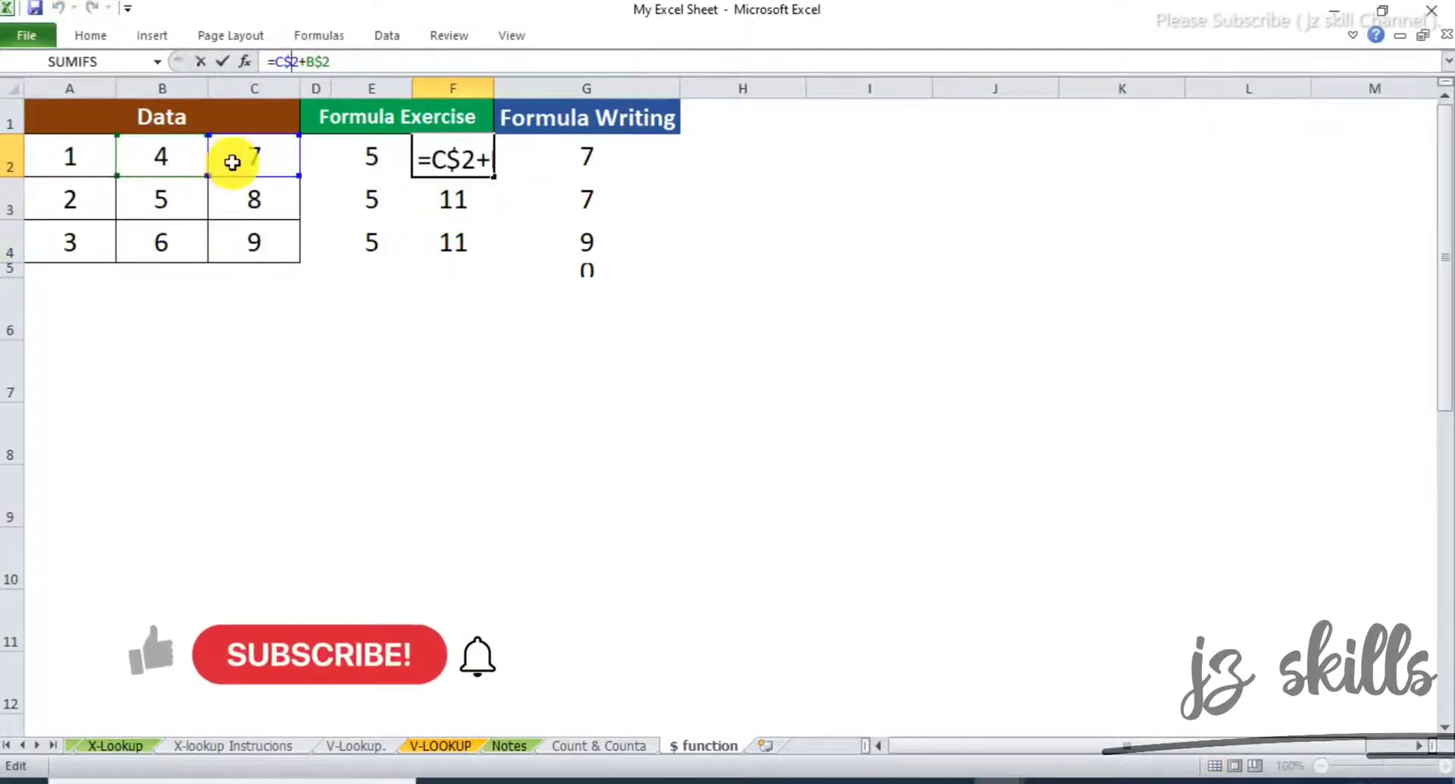
key("Escape")
left_click(525, 250)
left_click(475, 162)
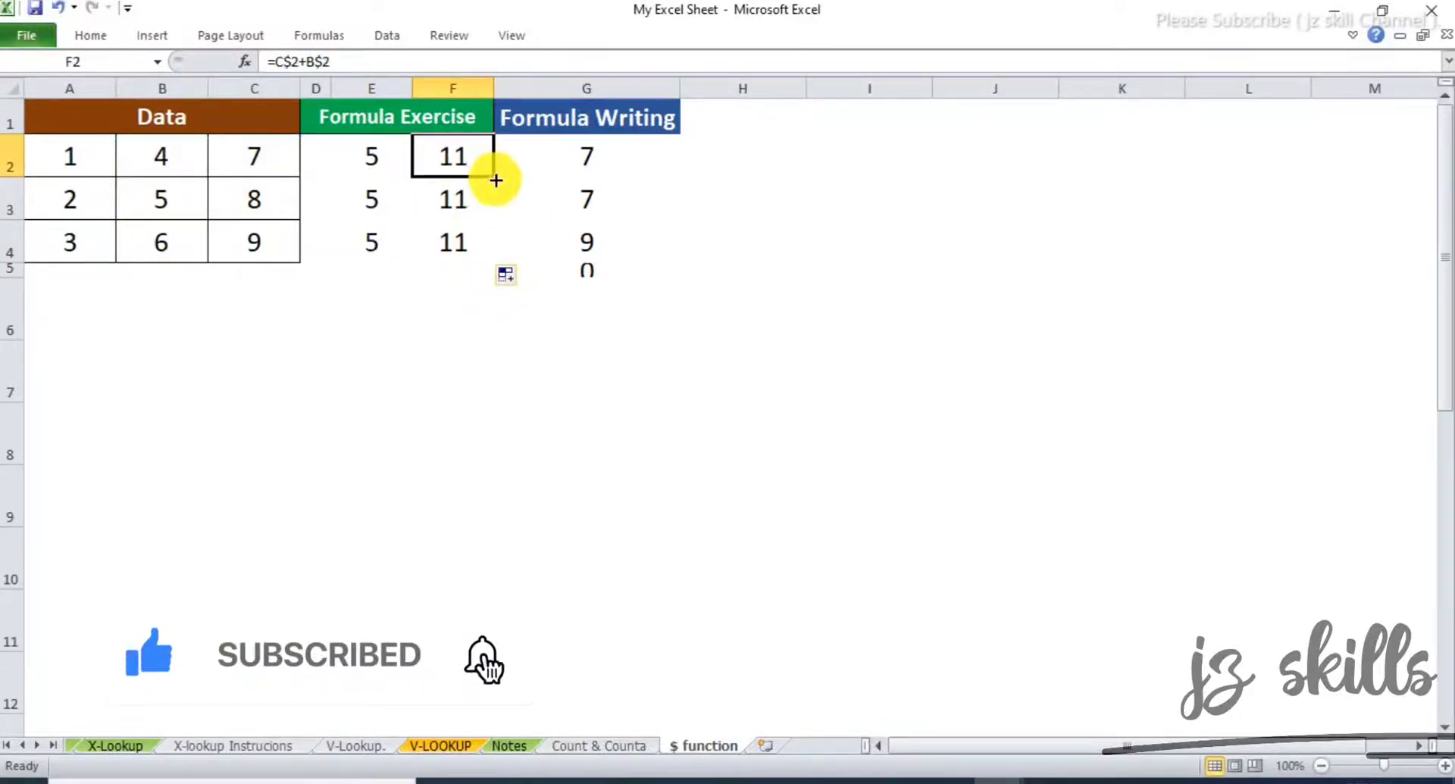
Fill F2's row-locked formula across to G2, and fill G2's formula down through G5.
left_click_drag(491, 175, 627, 185)
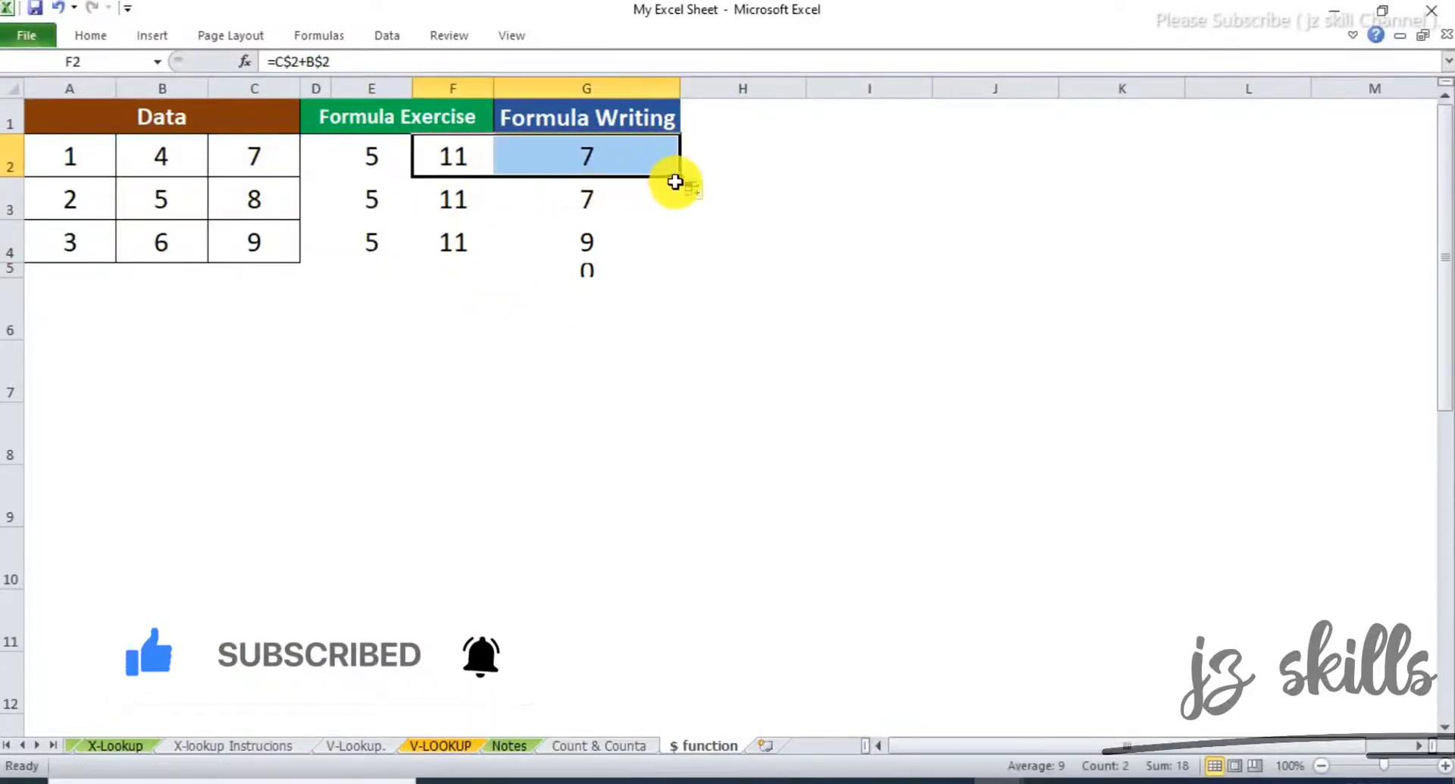
left_click(617, 166)
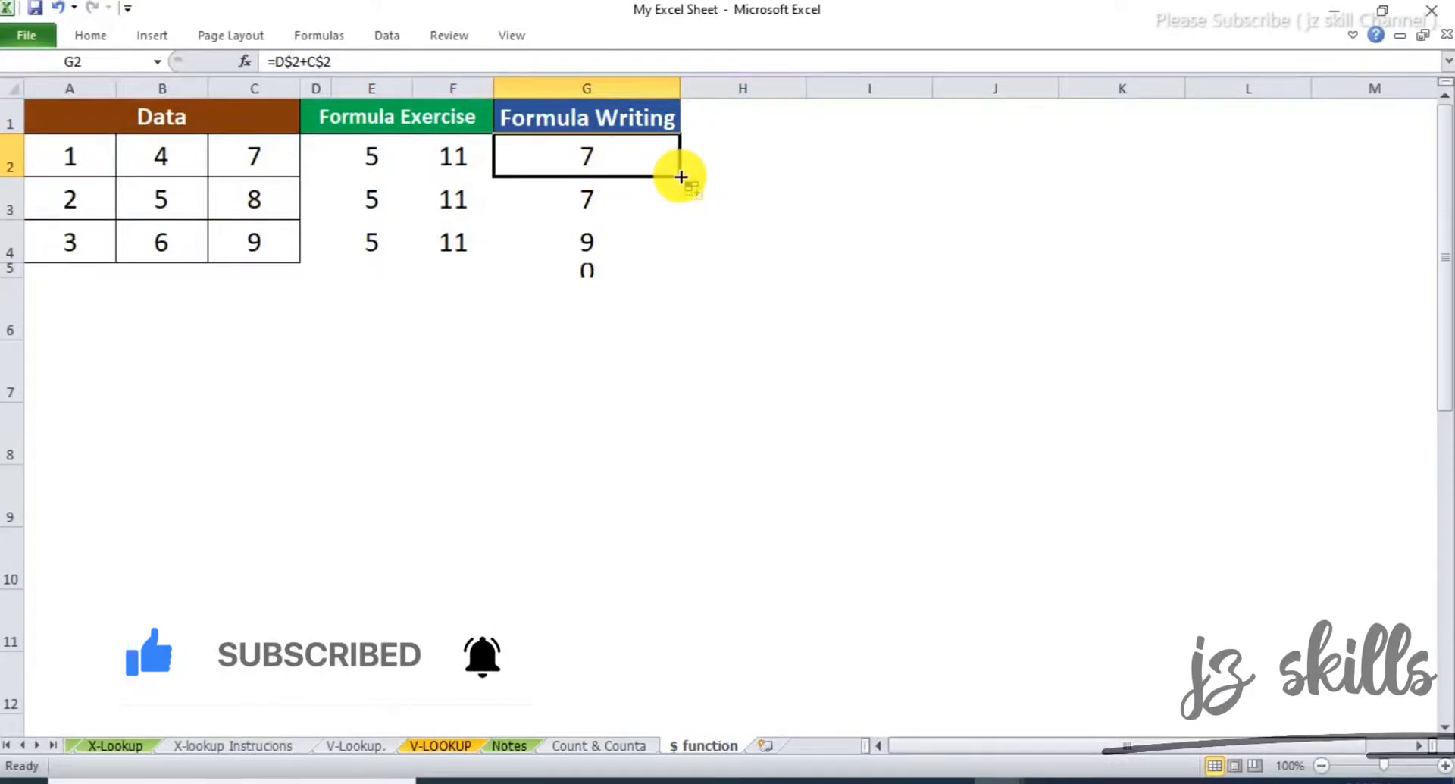
left_click_drag(678, 176, 673, 268)
left_click(615, 160)
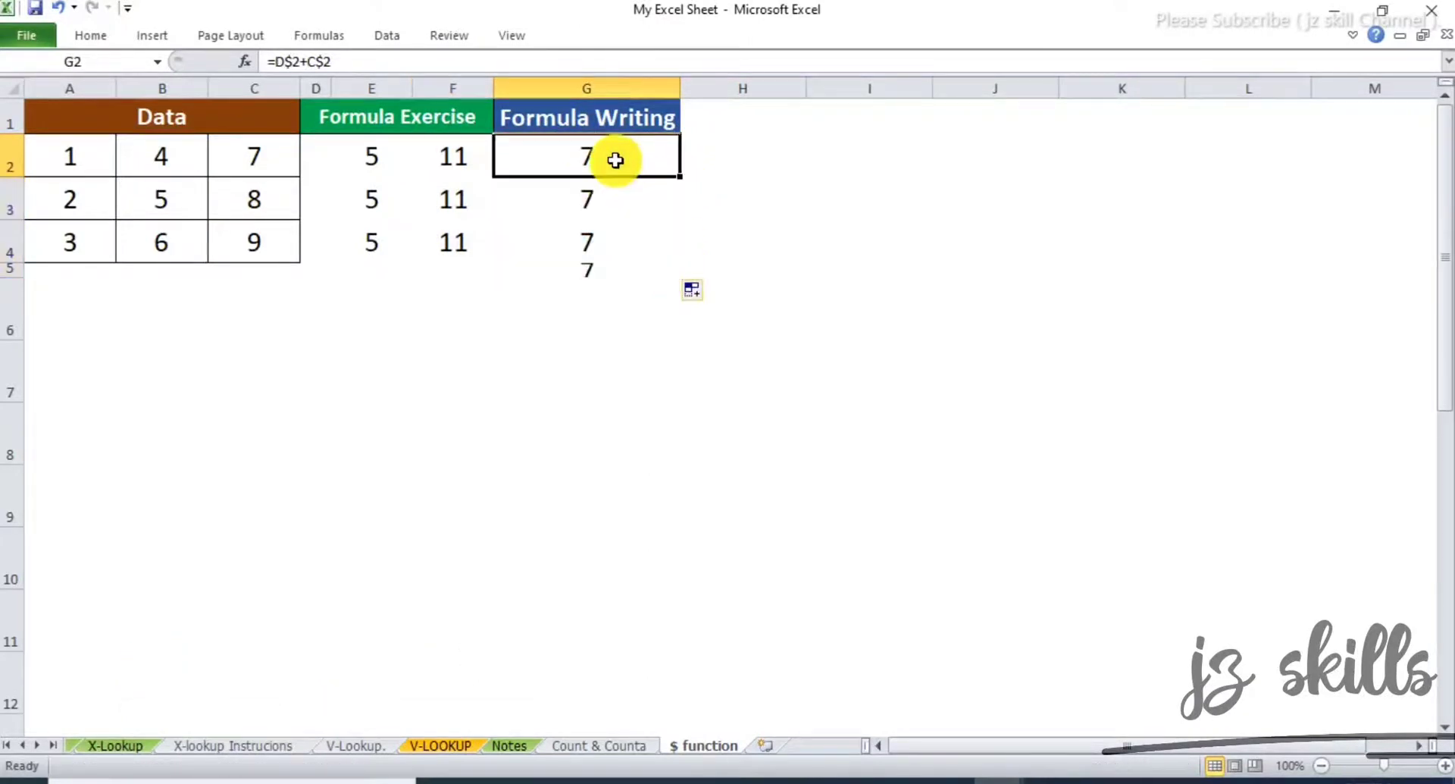
left_click_drag(604, 182, 604, 341)
left_click(511, 297)
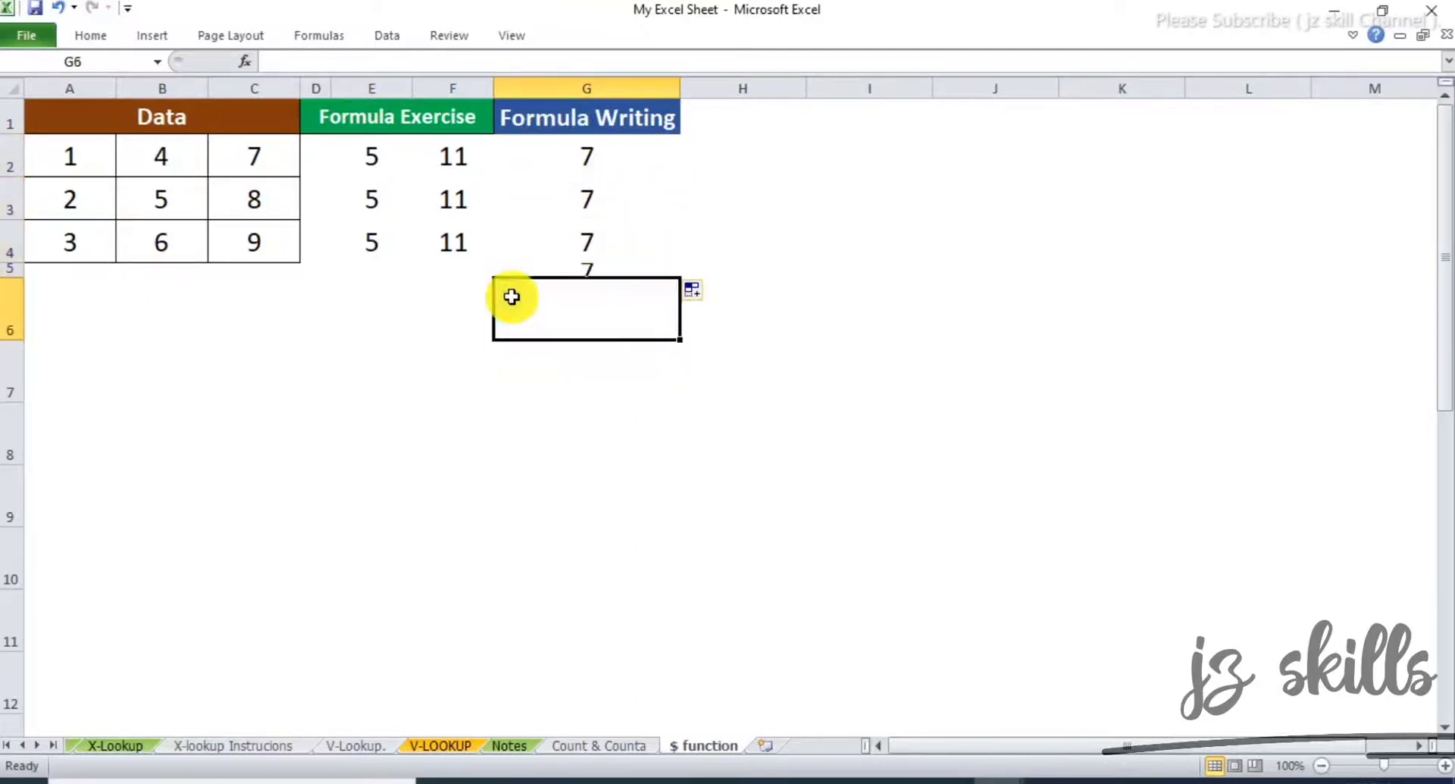
Change E2's formula to =$B$2+$A$2 so both references are fully locked.
left_click(428, 155)
left_click(408, 160)
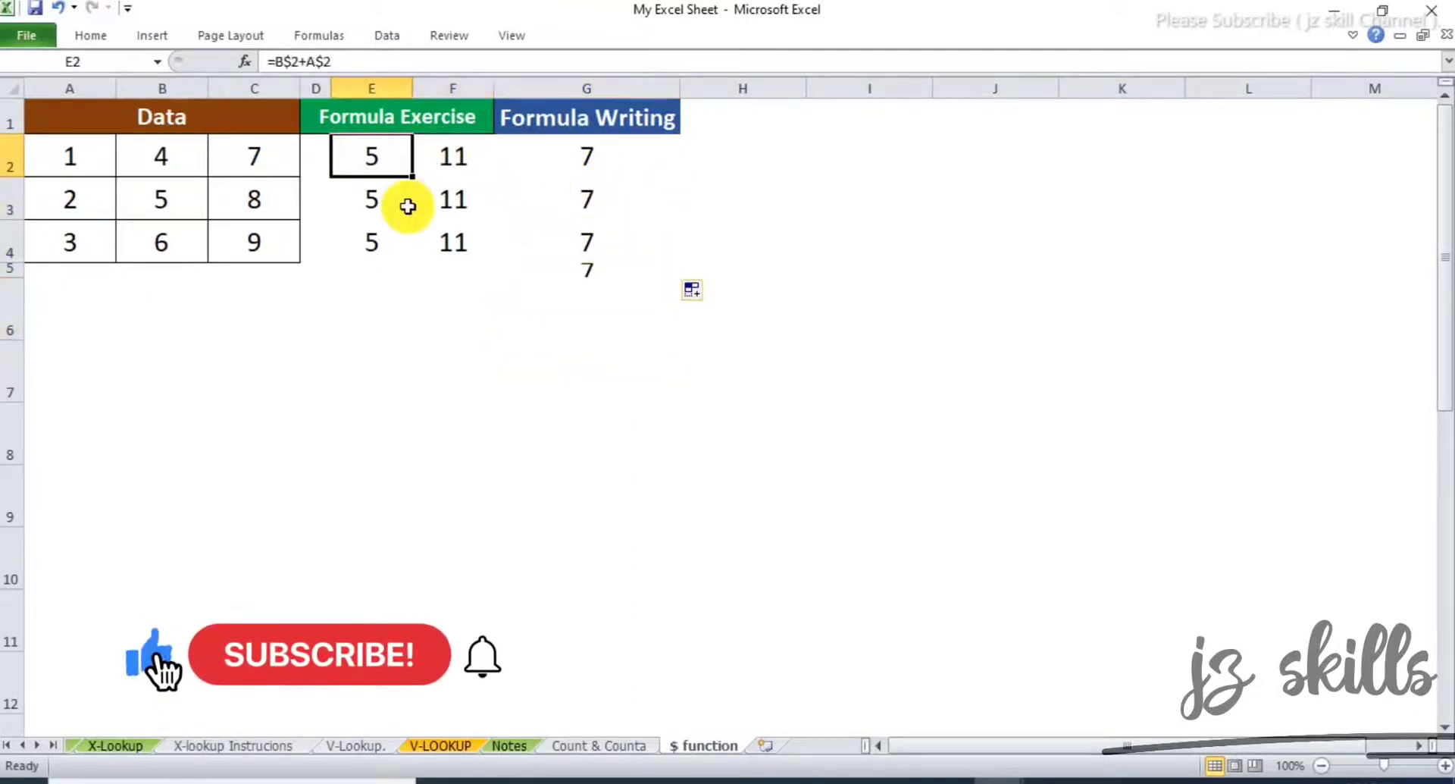
double_click(396, 160)
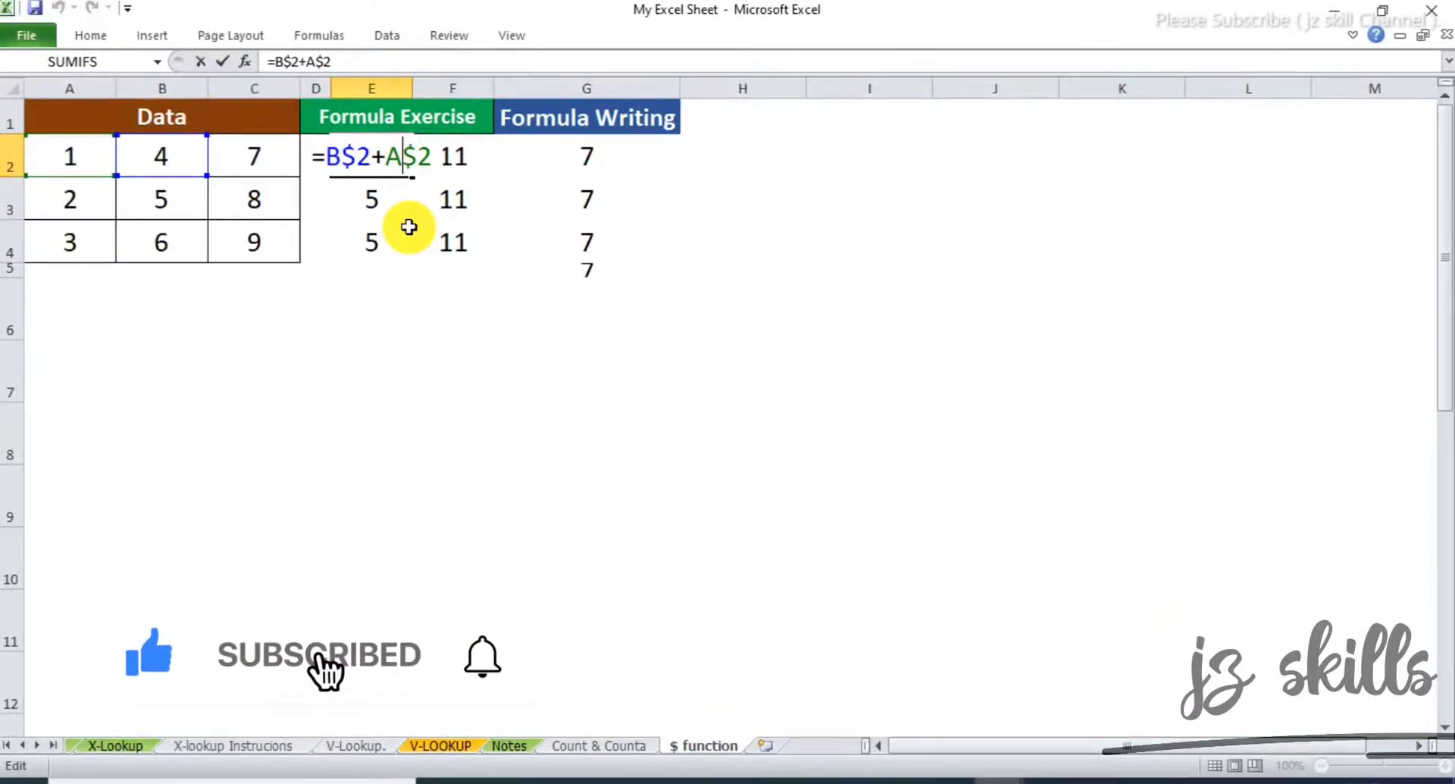
left_click(291, 61)
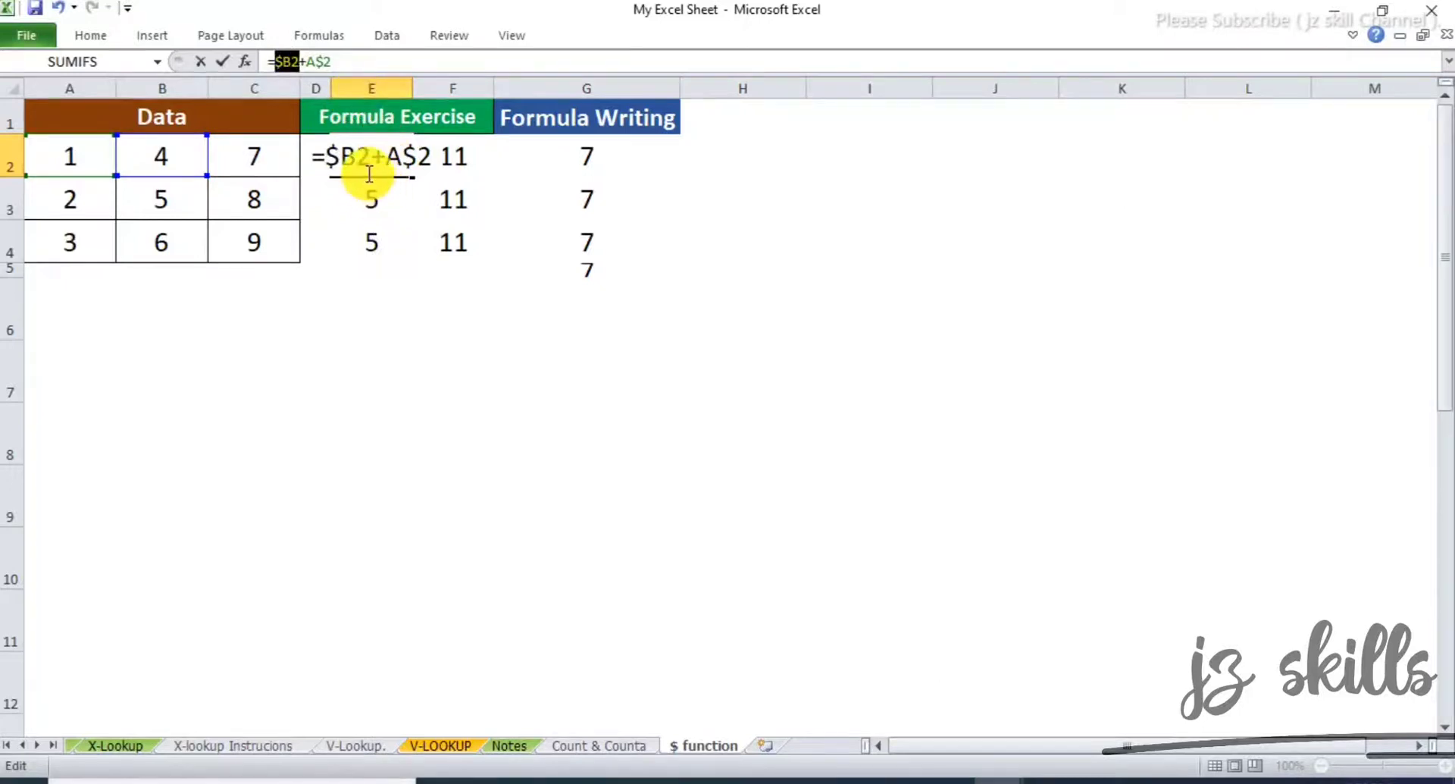
key("F4")
key("F4")
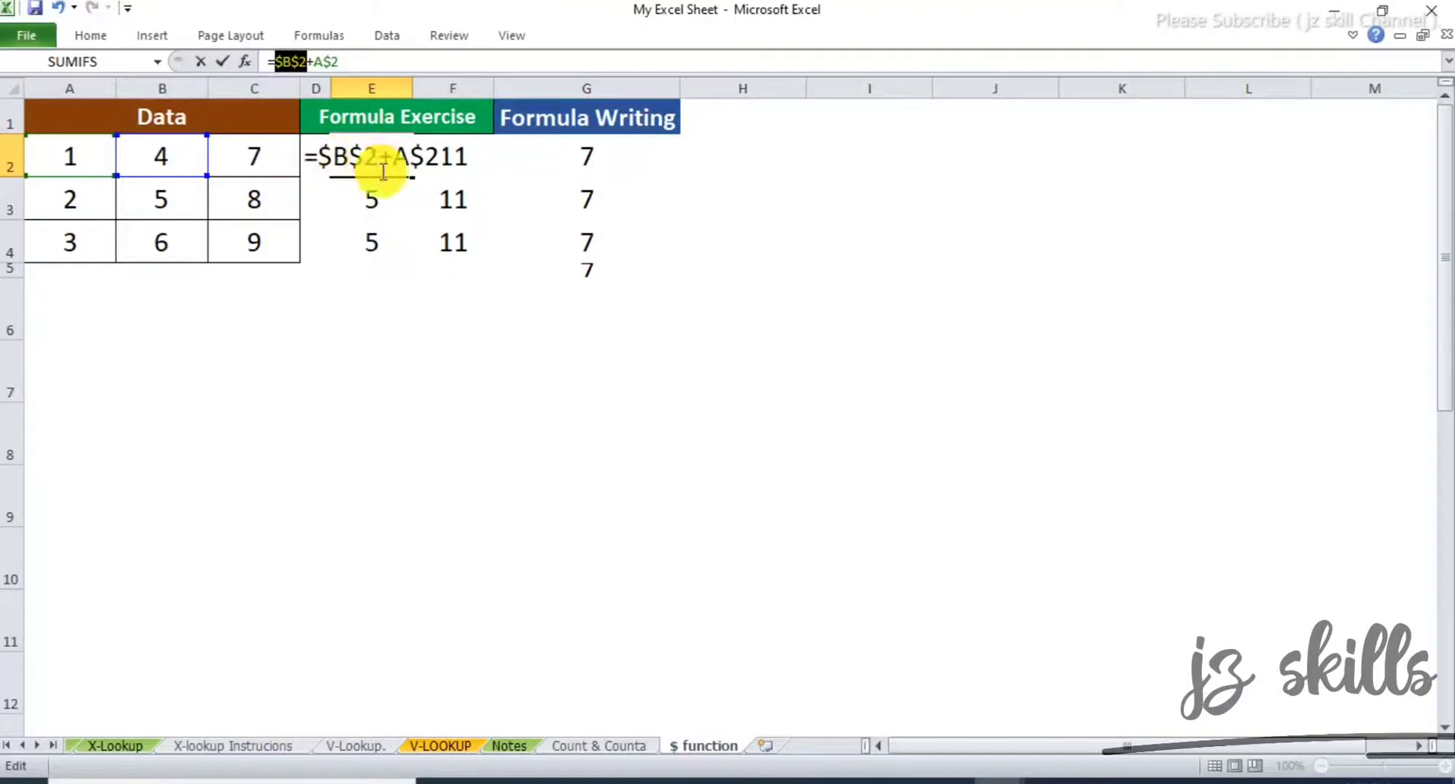
left_click(424, 160)
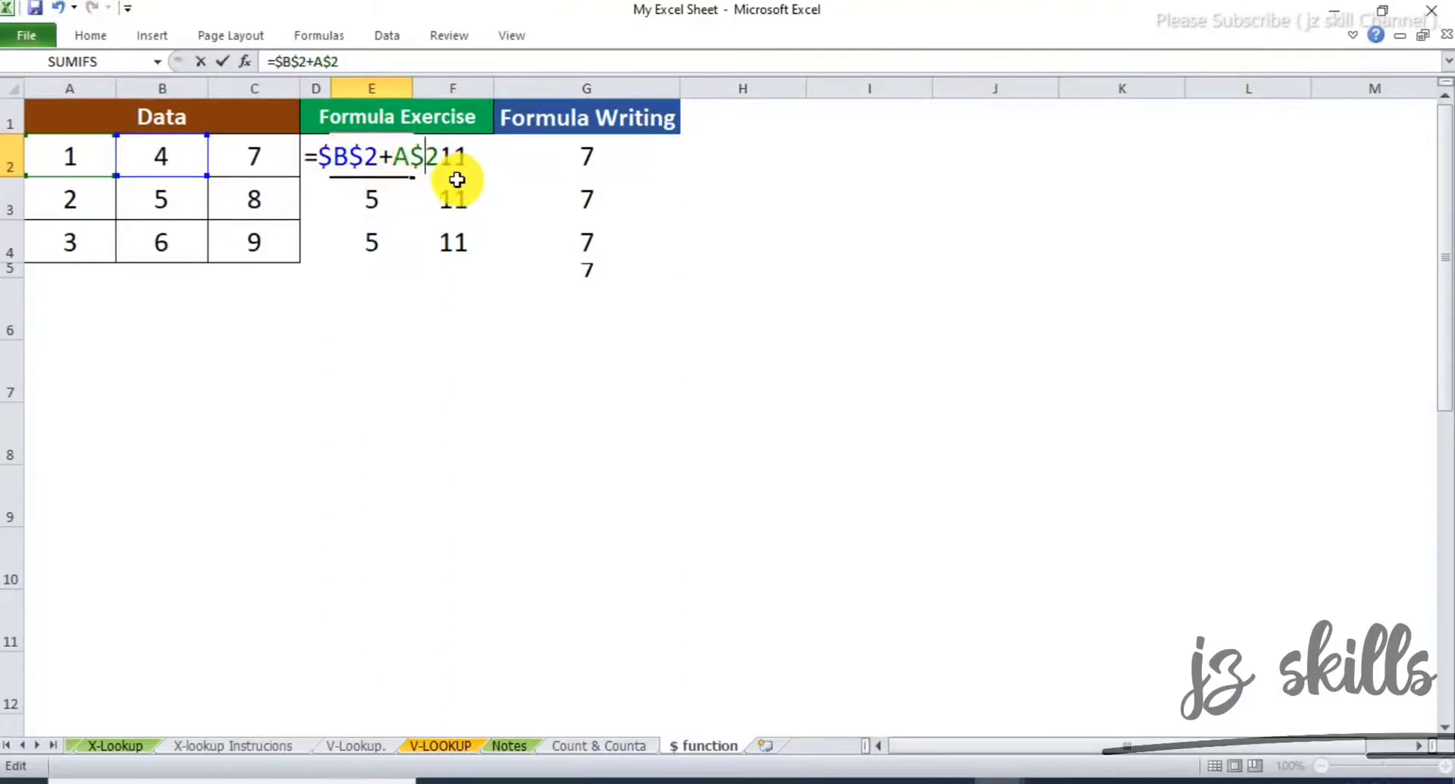
key("F4")
key("F4")
key("F4")
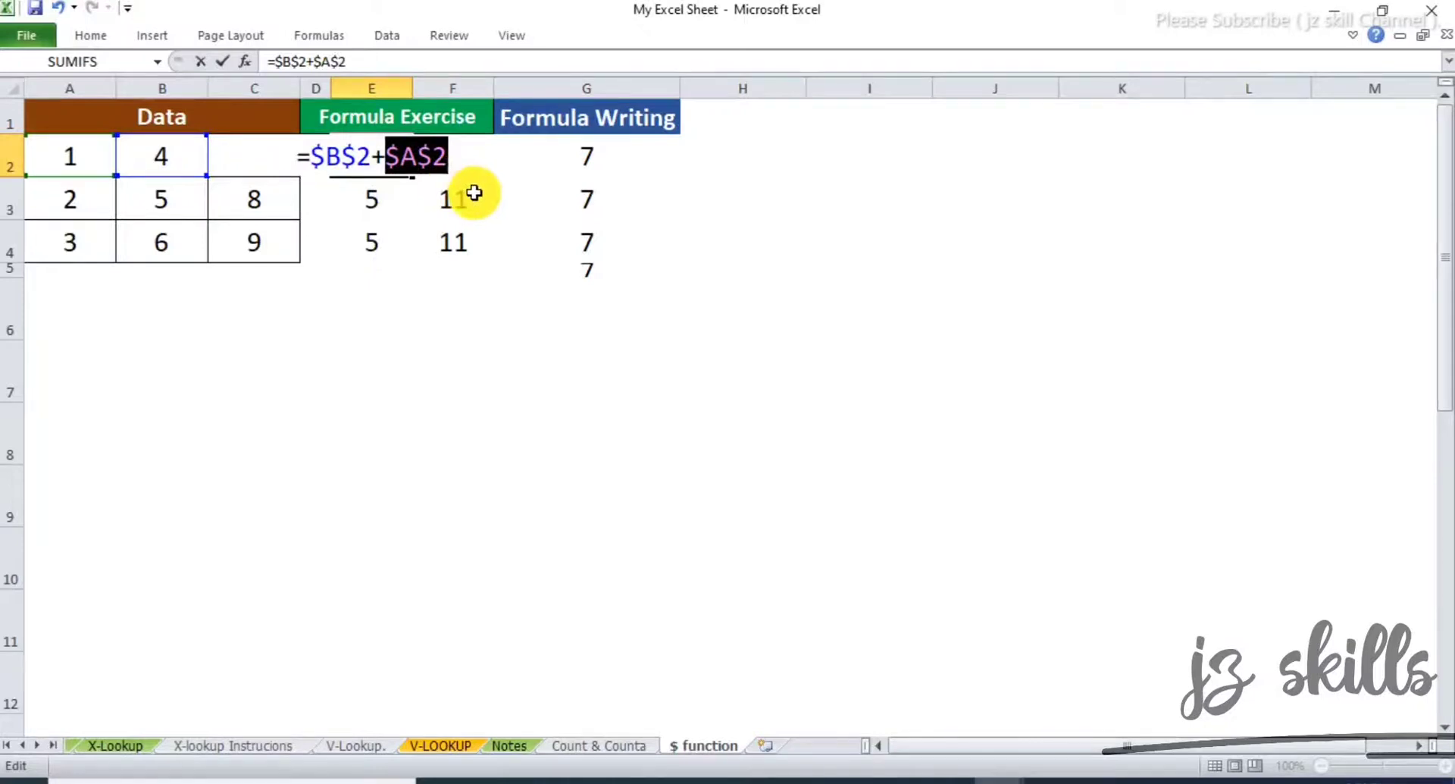
key("Return")
Check which Data cells E2's fully locked formula references.
left_click(398, 160)
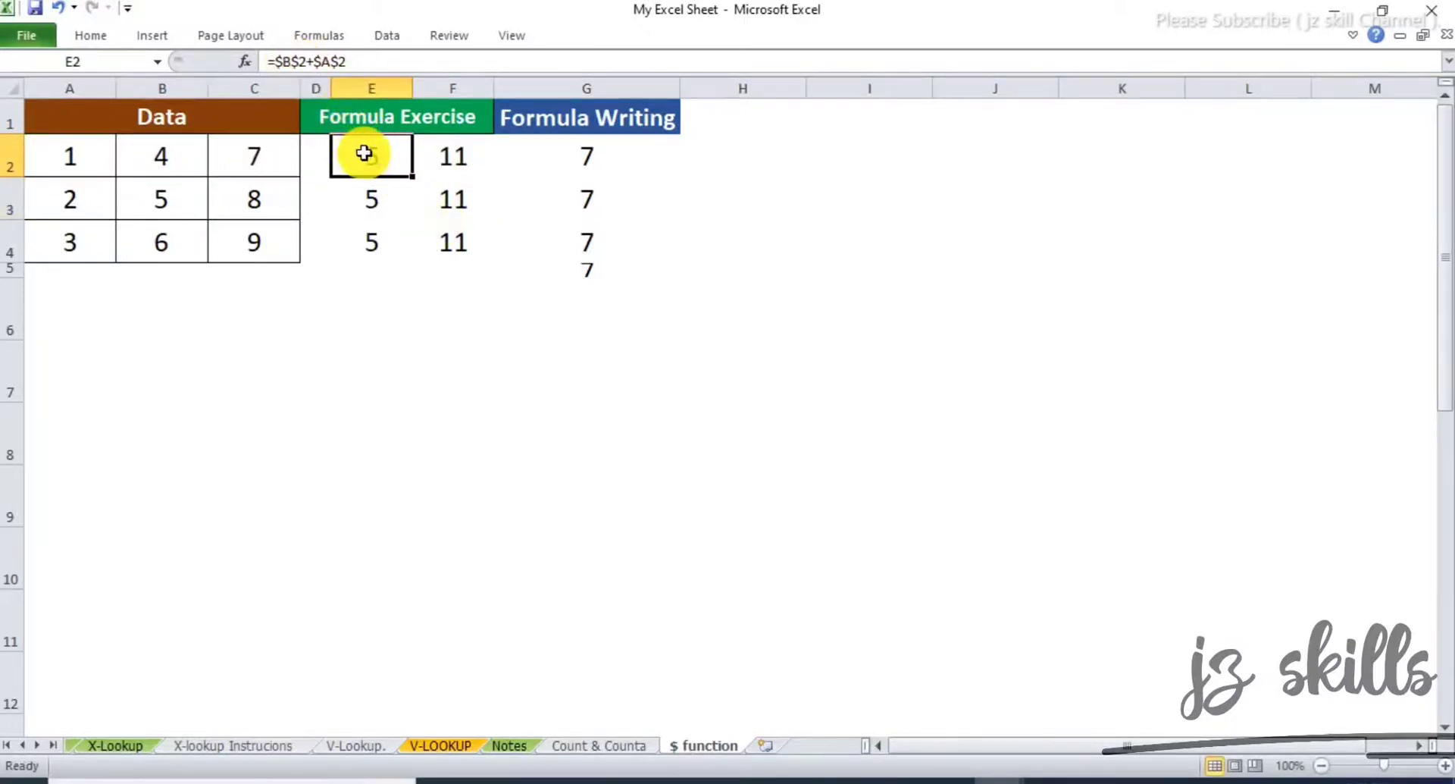
double_click(365, 153)
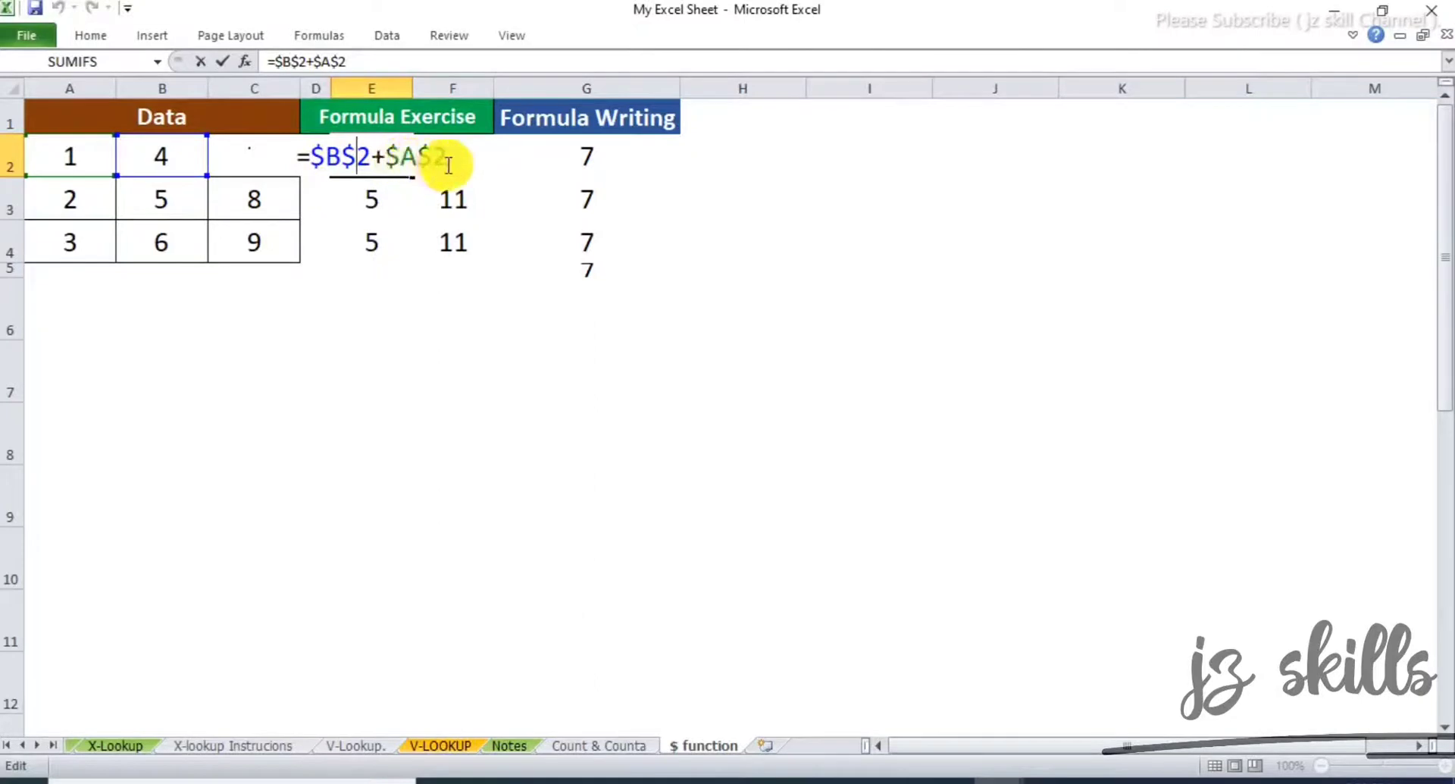
key("Return")
Fill E2's fully locked formula through E2:F4 and into G4, and check the copied formula in column F.
left_click(380, 158)
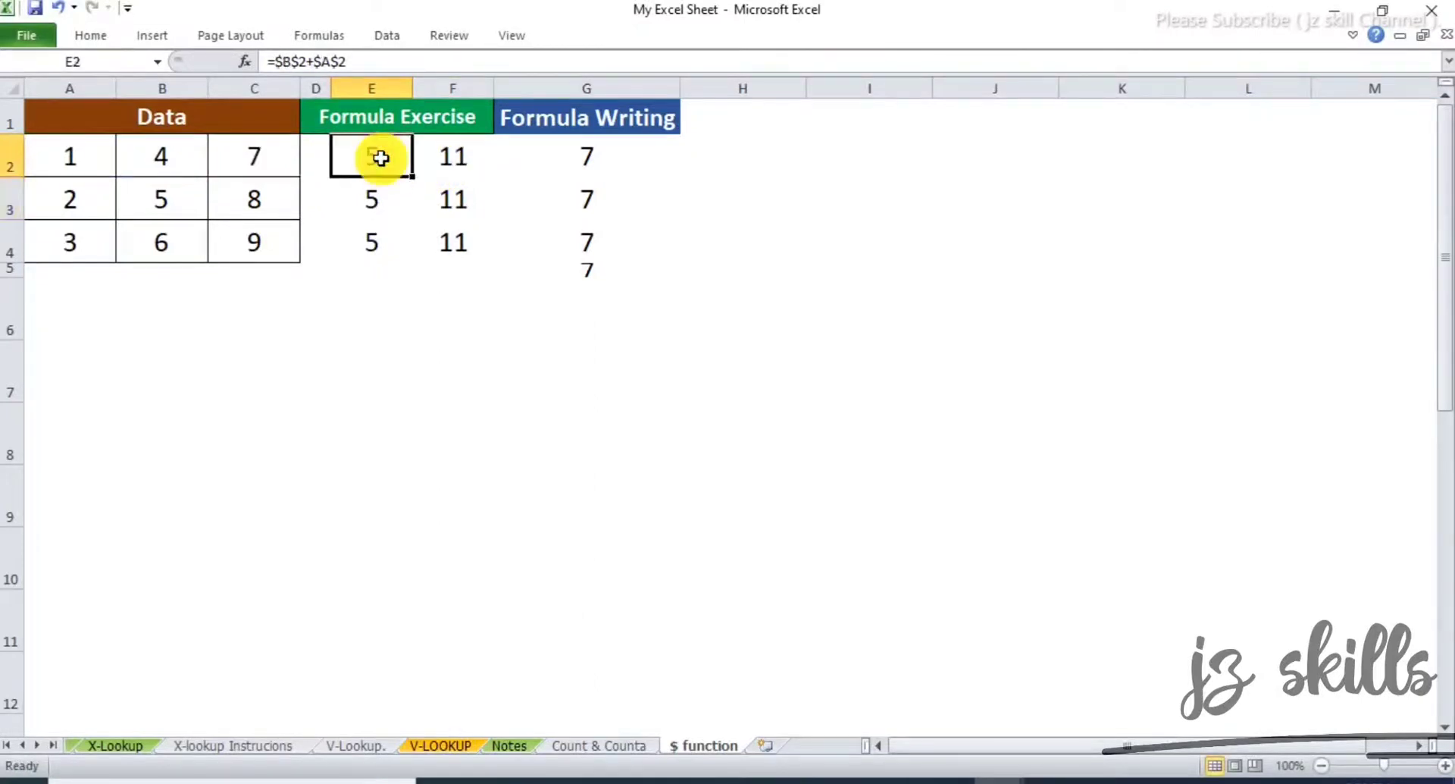
left_click_drag(410, 176, 521, 260)
left_click_drag(458, 163, 580, 260)
left_click(484, 213)
left_click(477, 254)
left_click(481, 265)
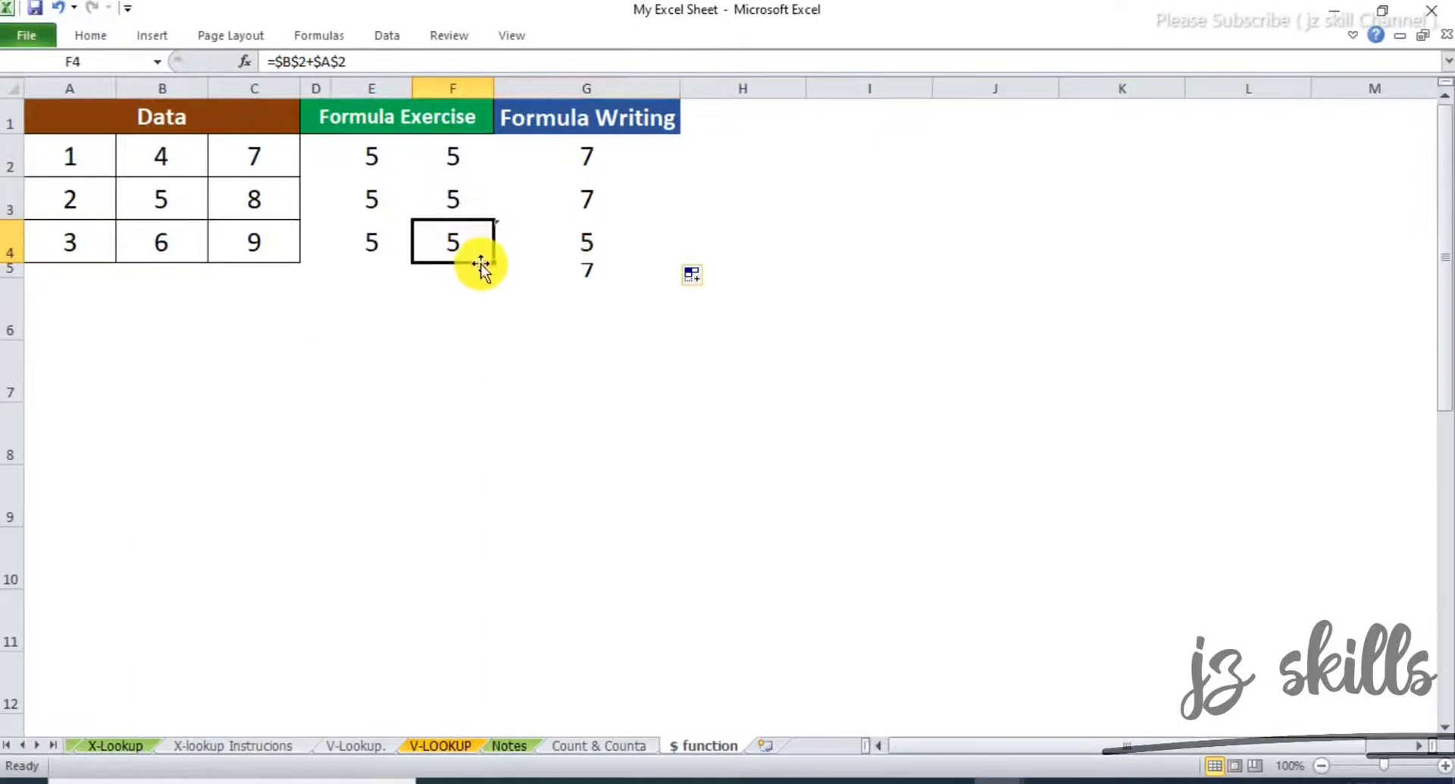
Fill F4's fully locked formula down through F9 and across row 8 through H8.
left_click_drag(491, 264, 826, 426)
left_click(470, 485)
left_click(473, 440)
left_click(748, 423)
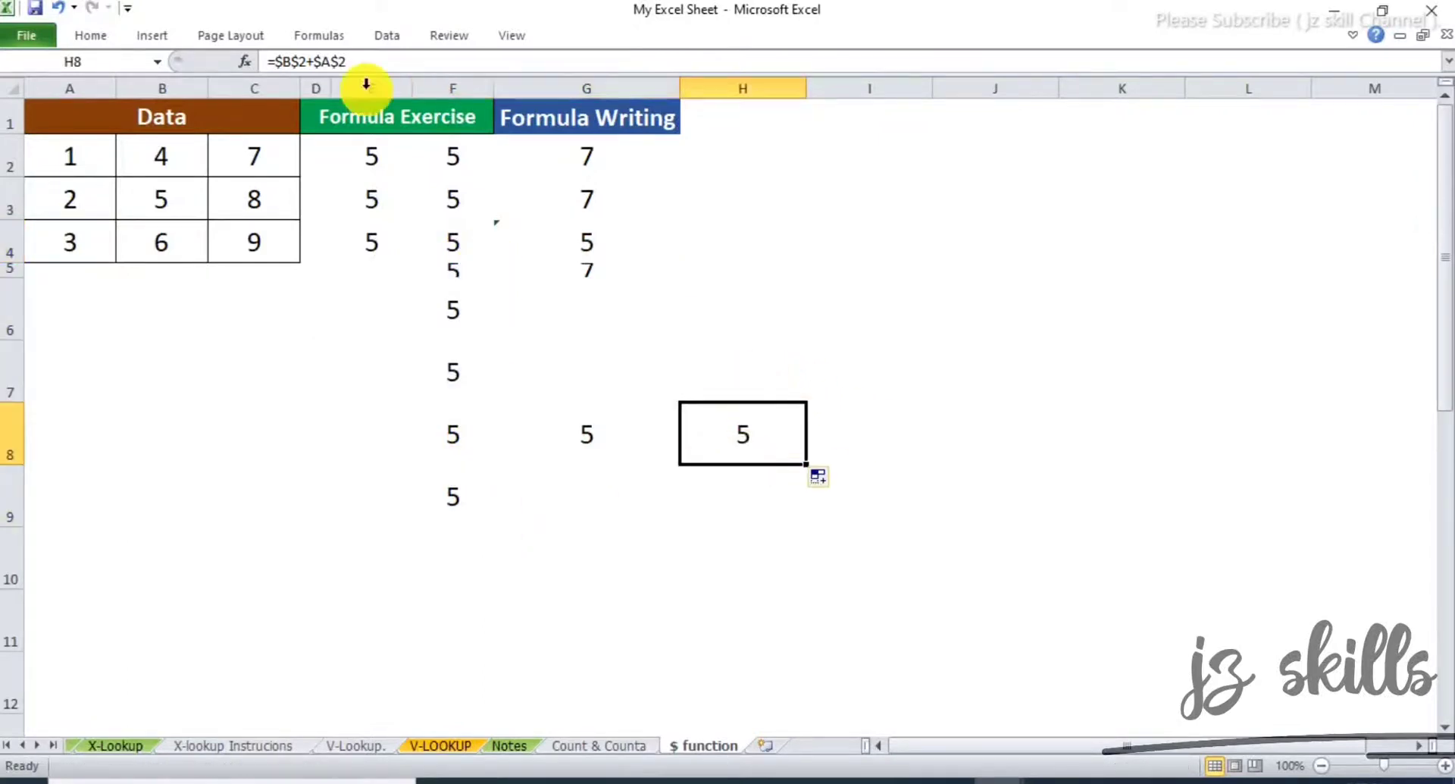
Check the references in H8's copied formula against Data cells A2 and B2.
double_click(730, 433)
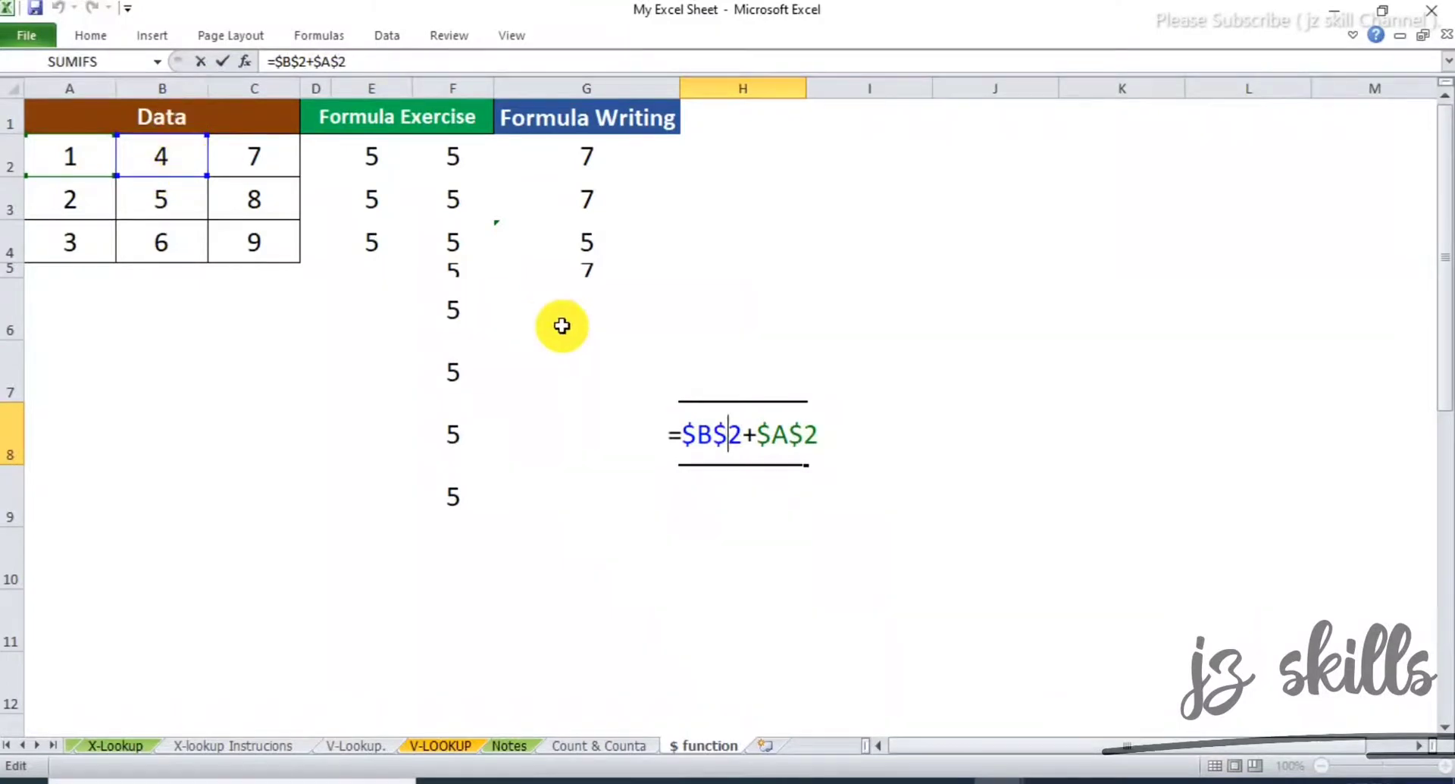
key("Return")
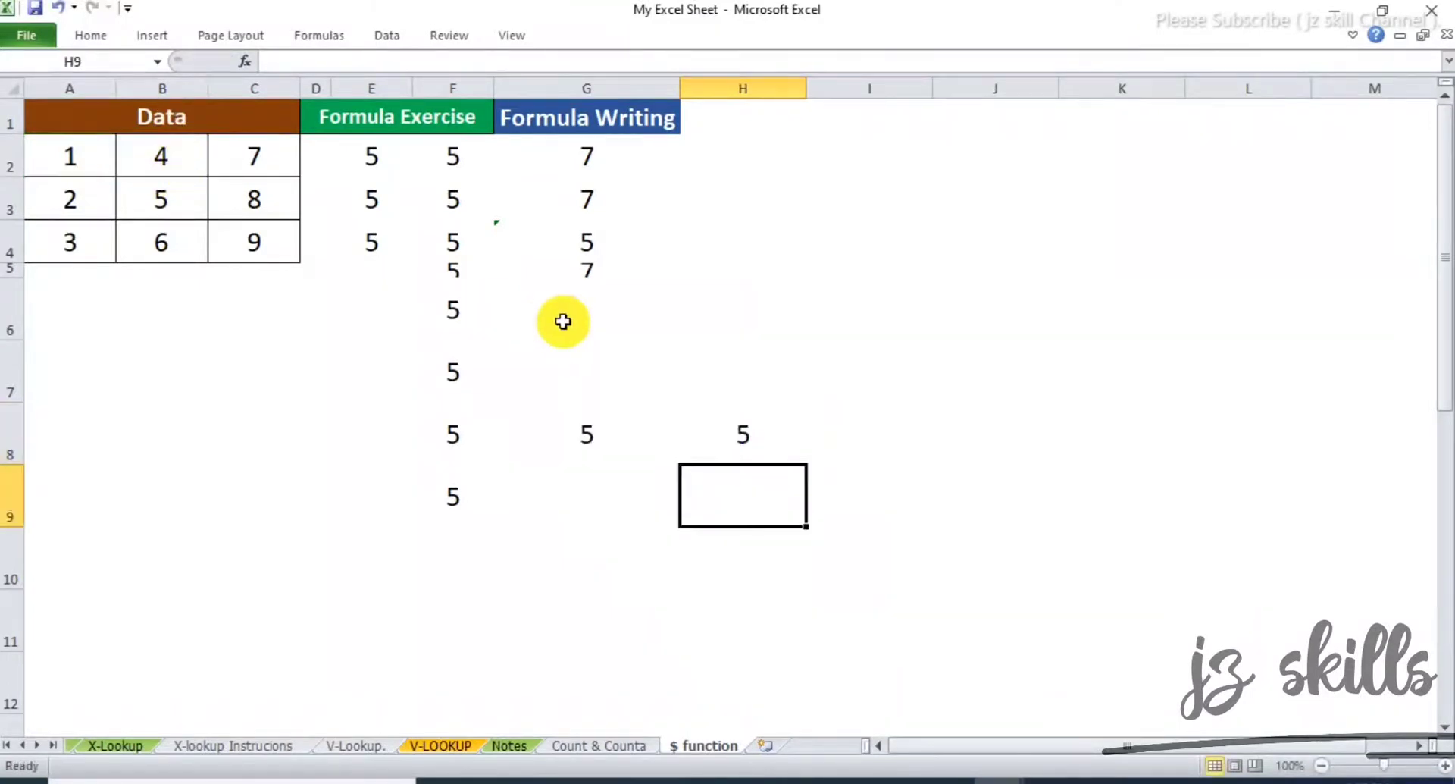
left_click(76, 88)
left_click(50, 154)
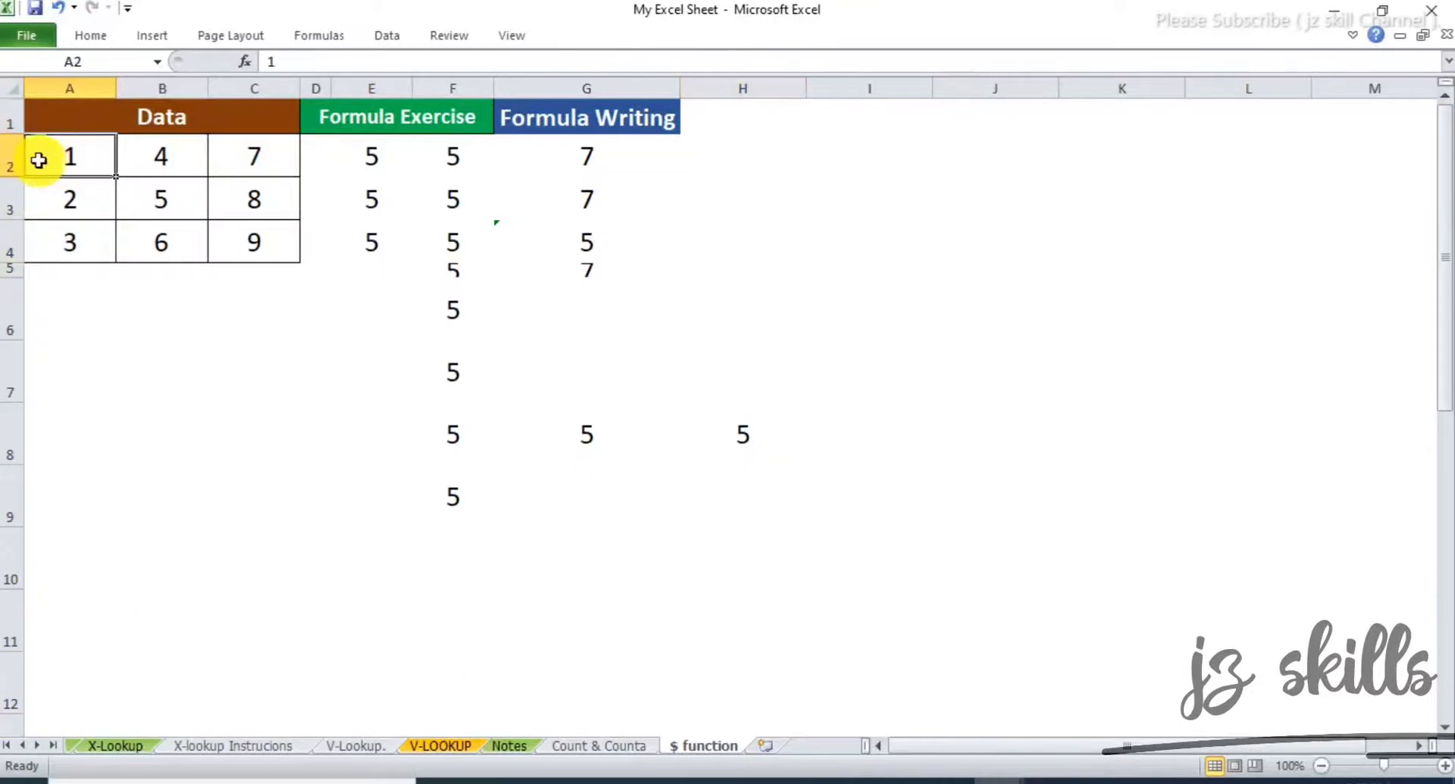
key("shift+Right")
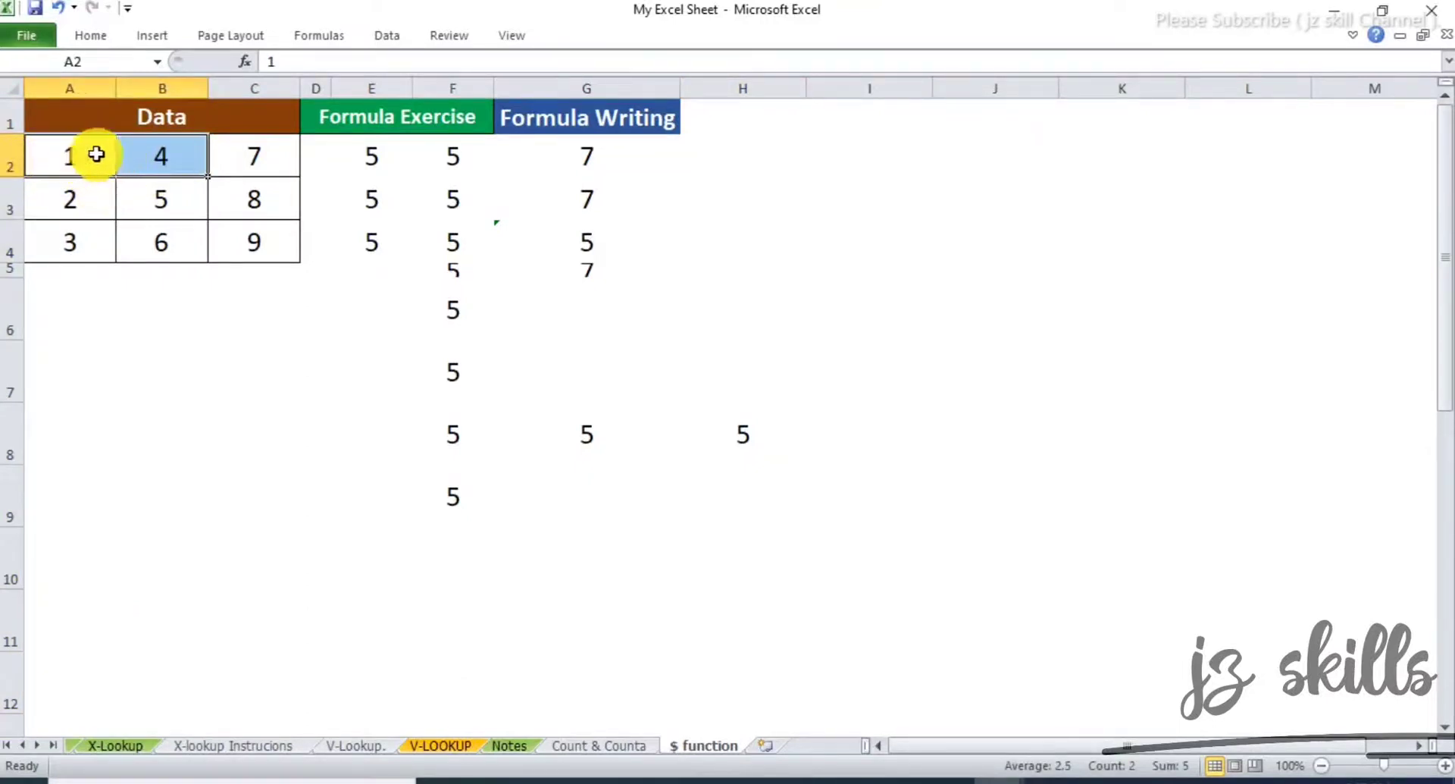
left_click(741, 424)
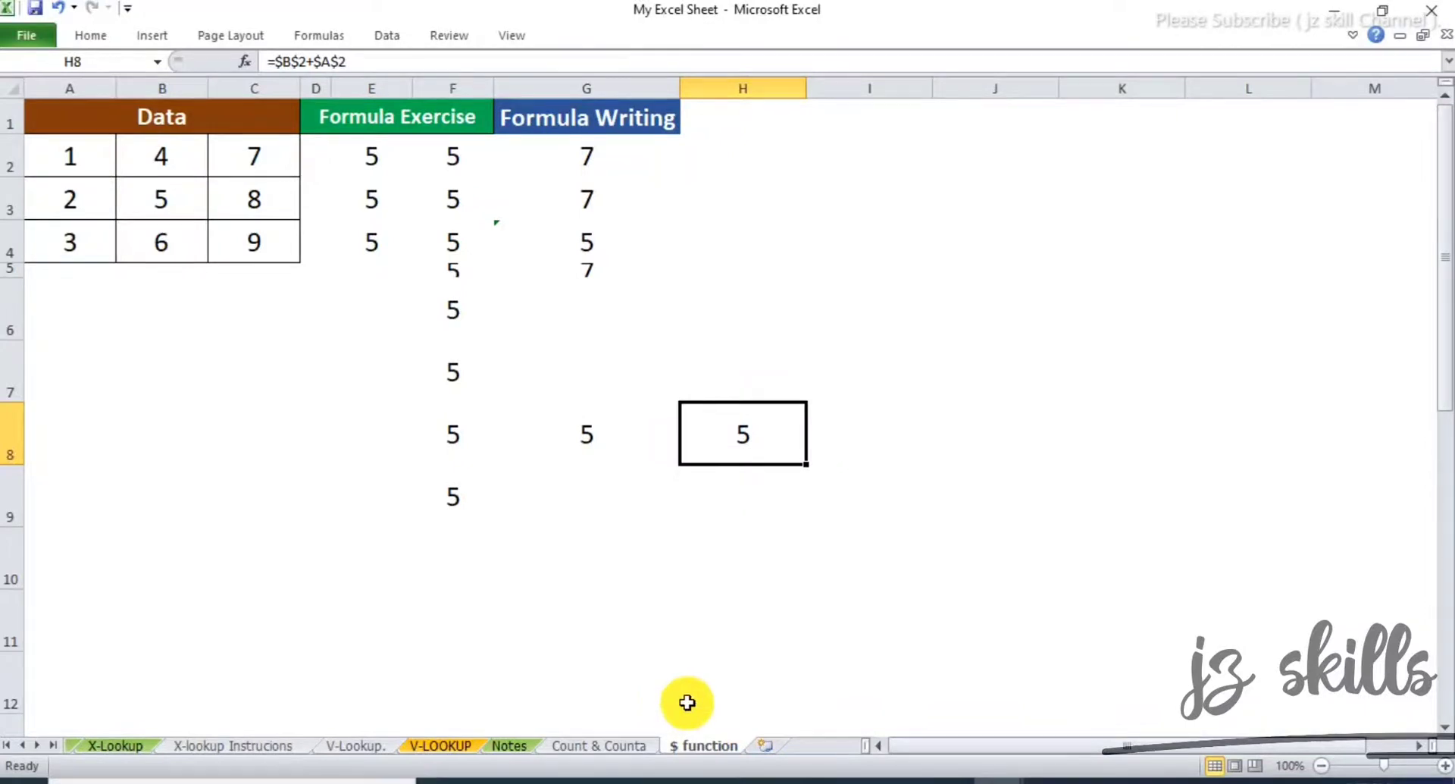
Switch to the V-LOOKUP sheet and inspect the VLOOKUP formula in L5 of the employee-number lookup table.
left_click(613, 745)
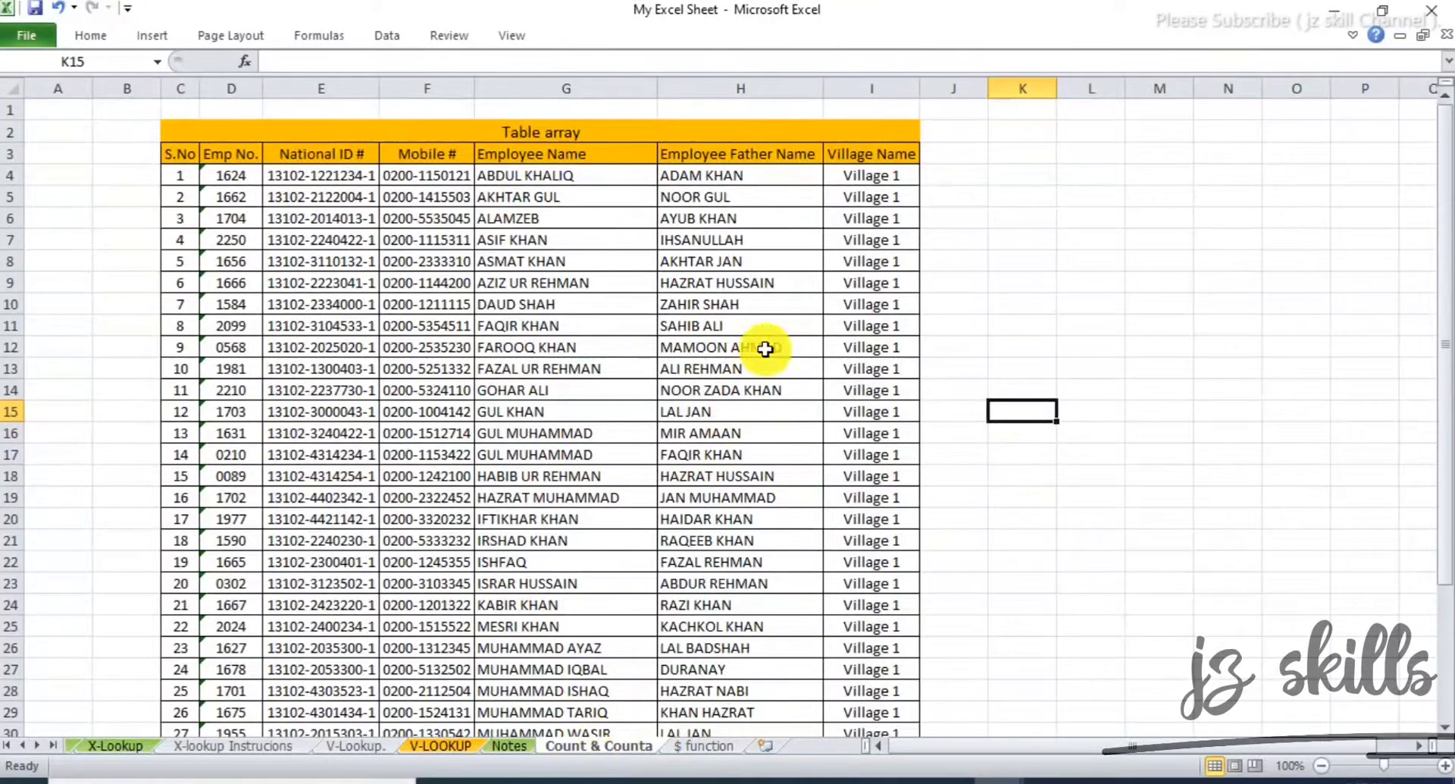
left_click(436, 746)
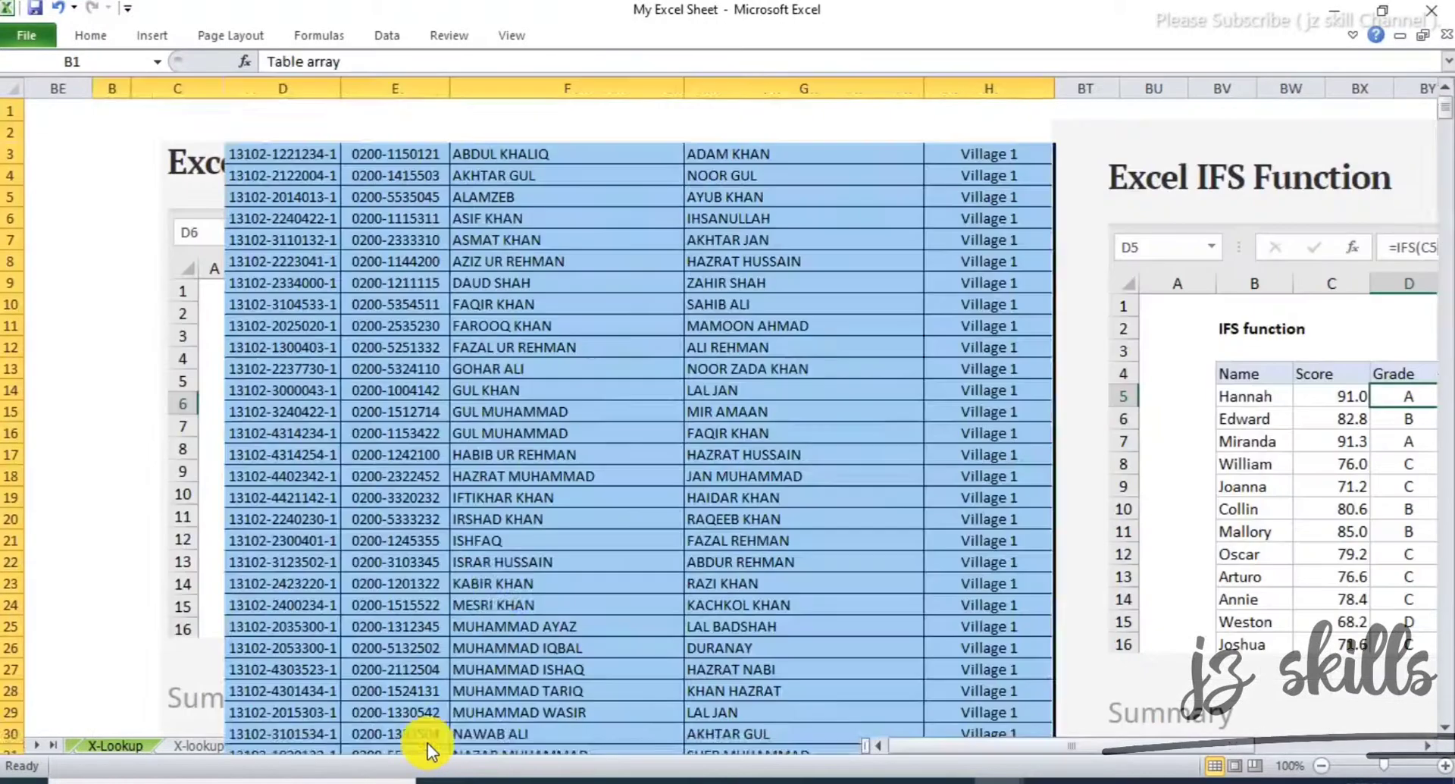
left_click(745, 397)
left_click(617, 257)
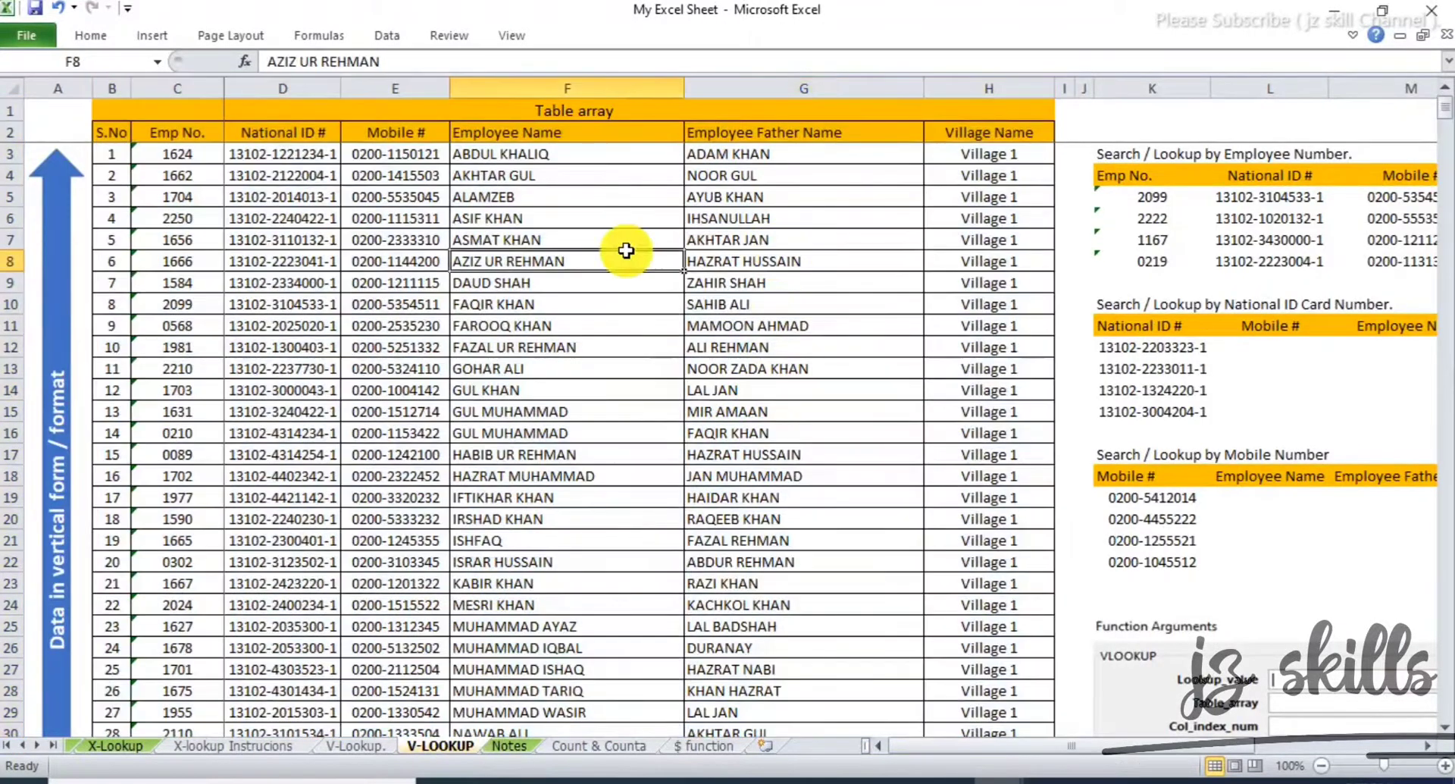
left_click(1424, 746)
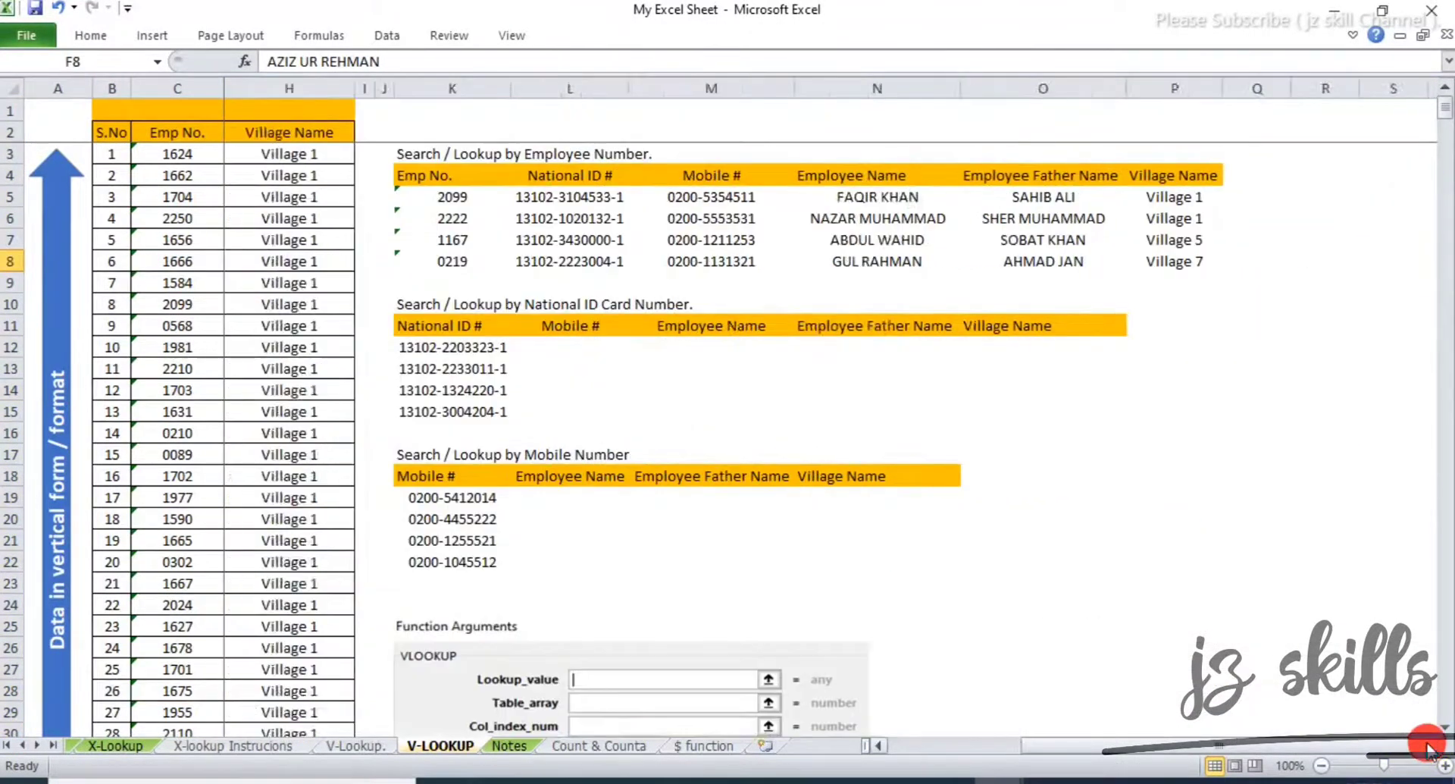
left_click(460, 206)
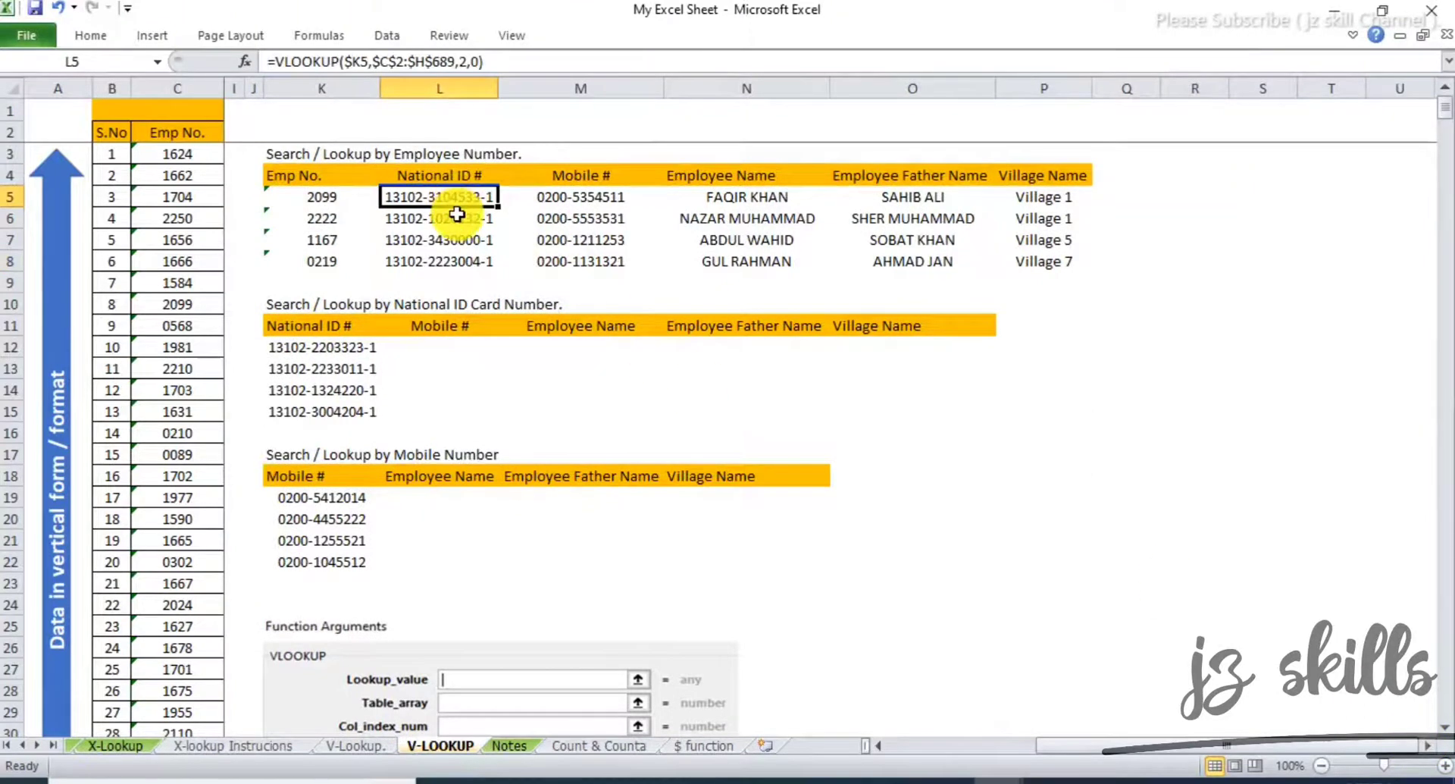
double_click(473, 197)
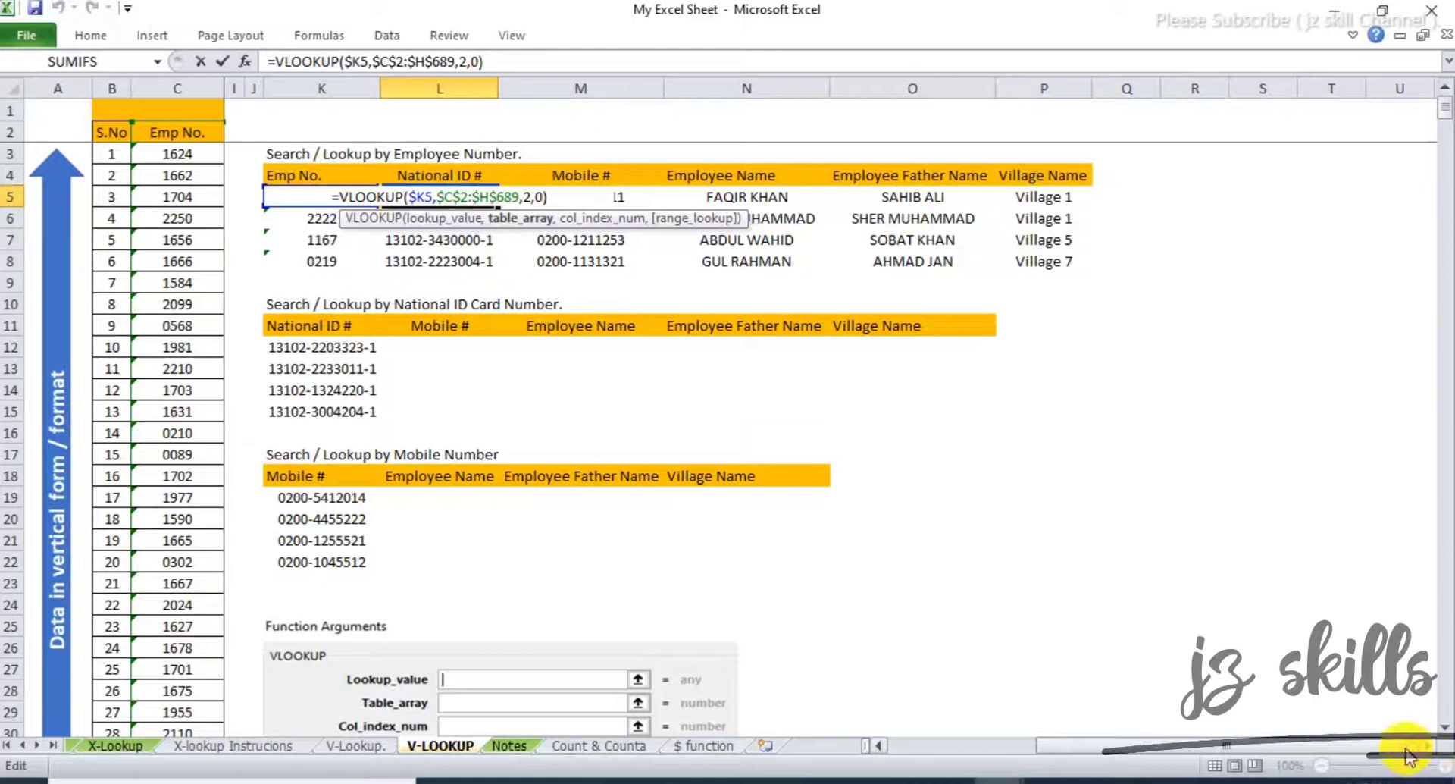
key("Escape")
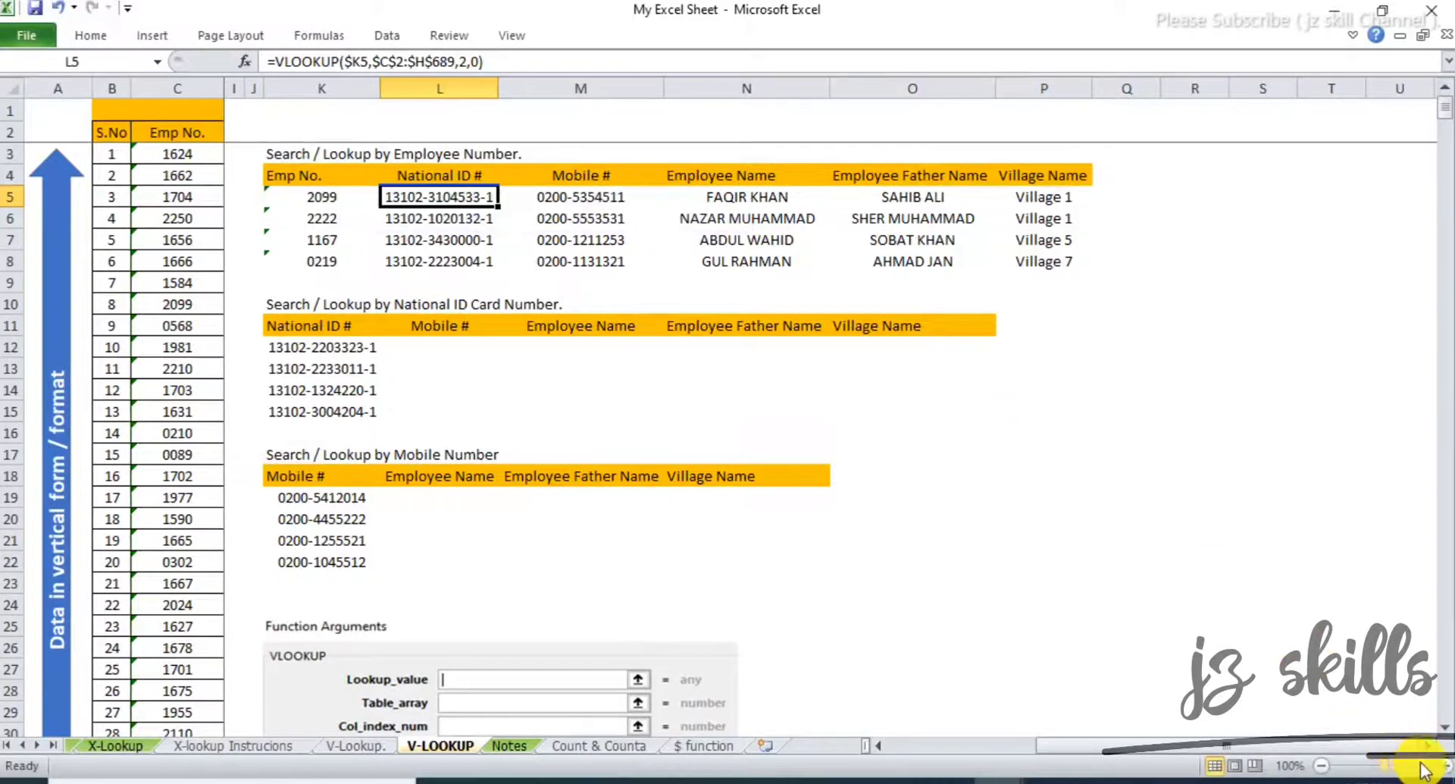
Examine the column-locked lookup value and the fully locked table range in L5's VLOOKUP formula.
left_click(1444, 765)
left_click(1443, 766)
left_click(1444, 765)
left_click(1444, 766)
left_click(1444, 766)
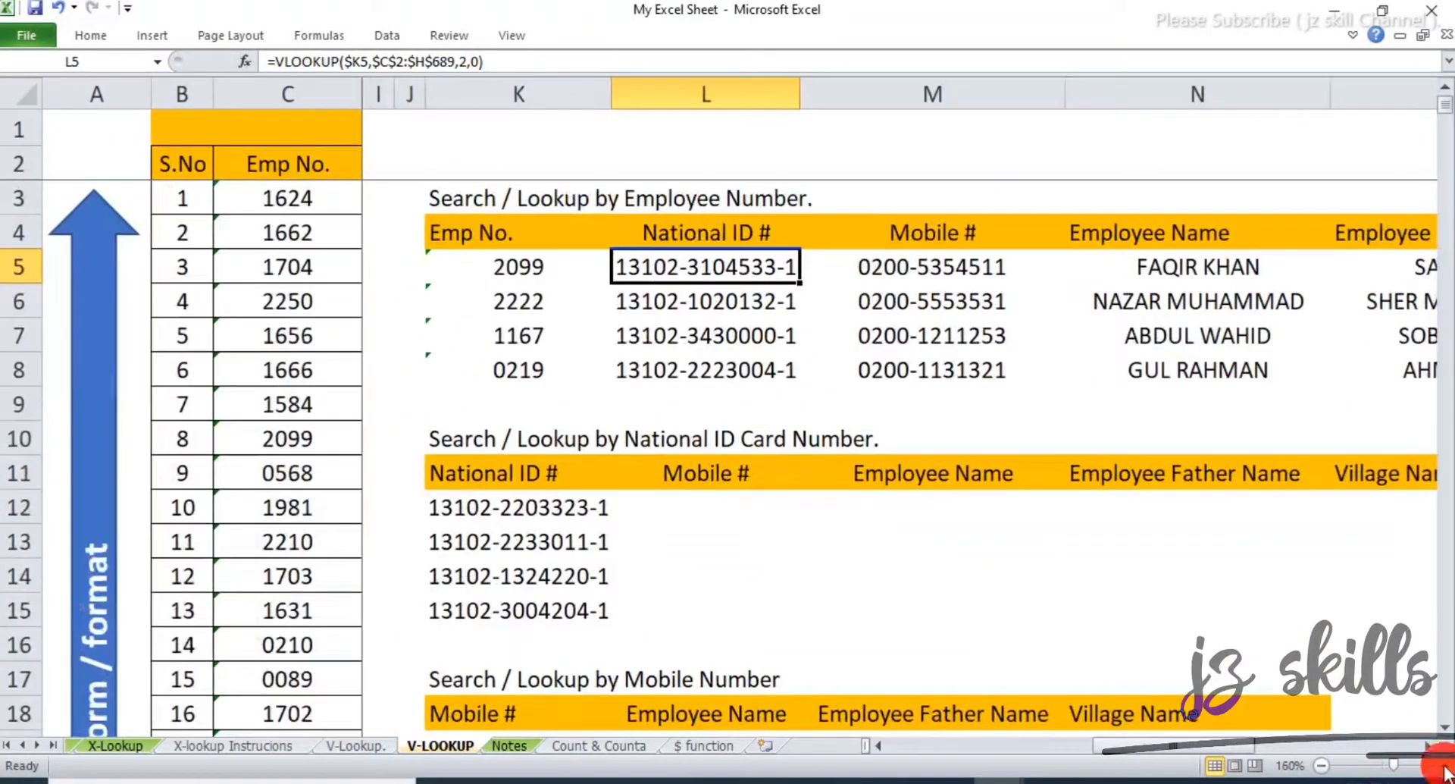
left_click(1444, 765)
left_click(1443, 766)
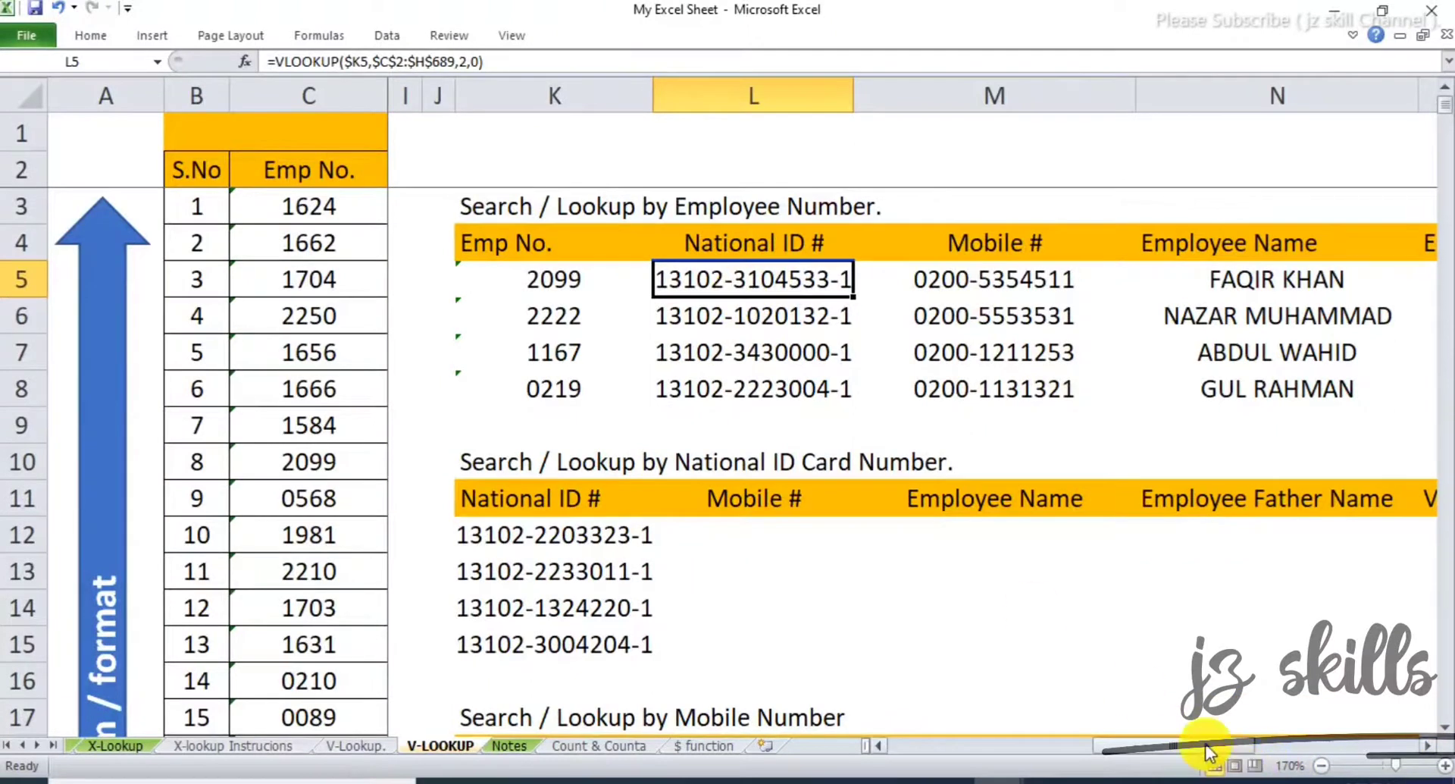
double_click(748, 279)
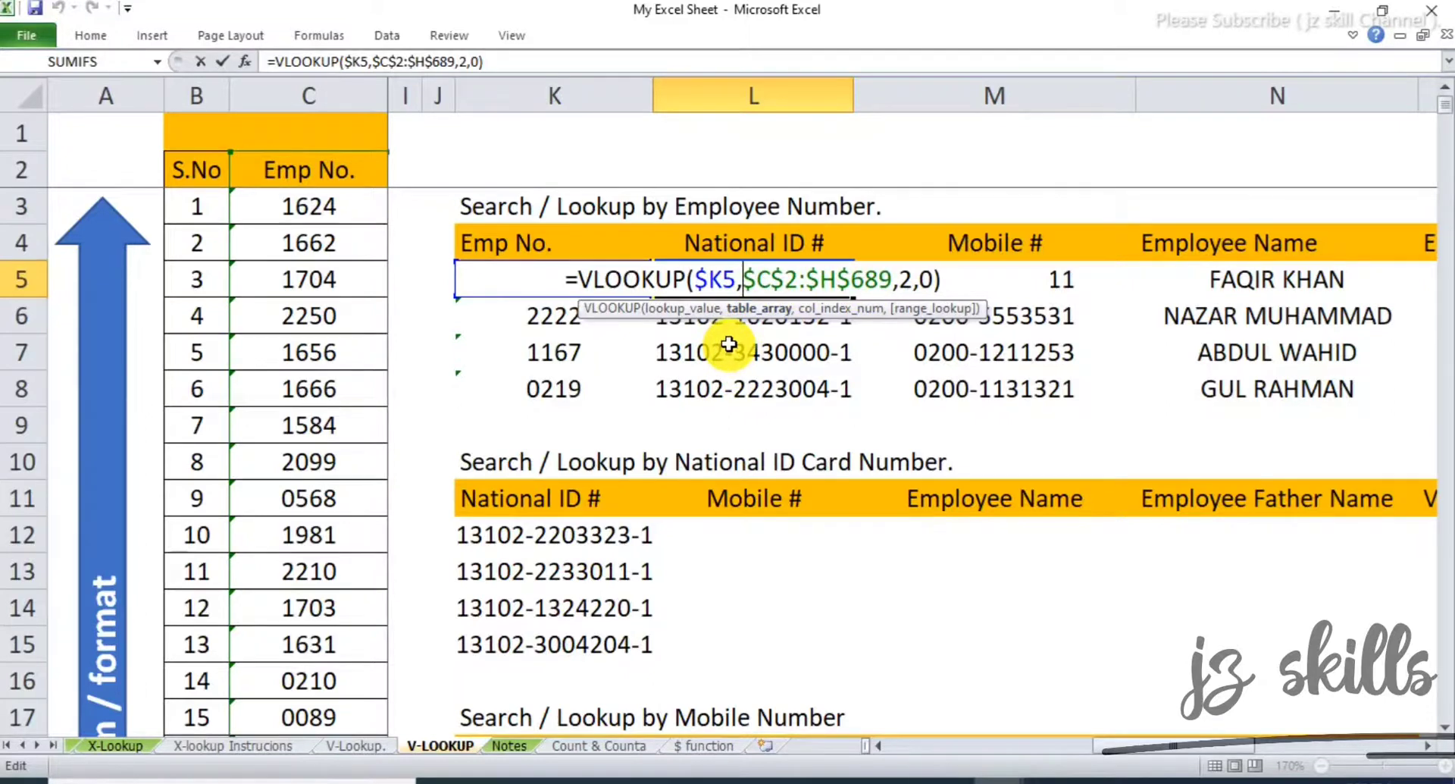
key("Return")
left_click(708, 280)
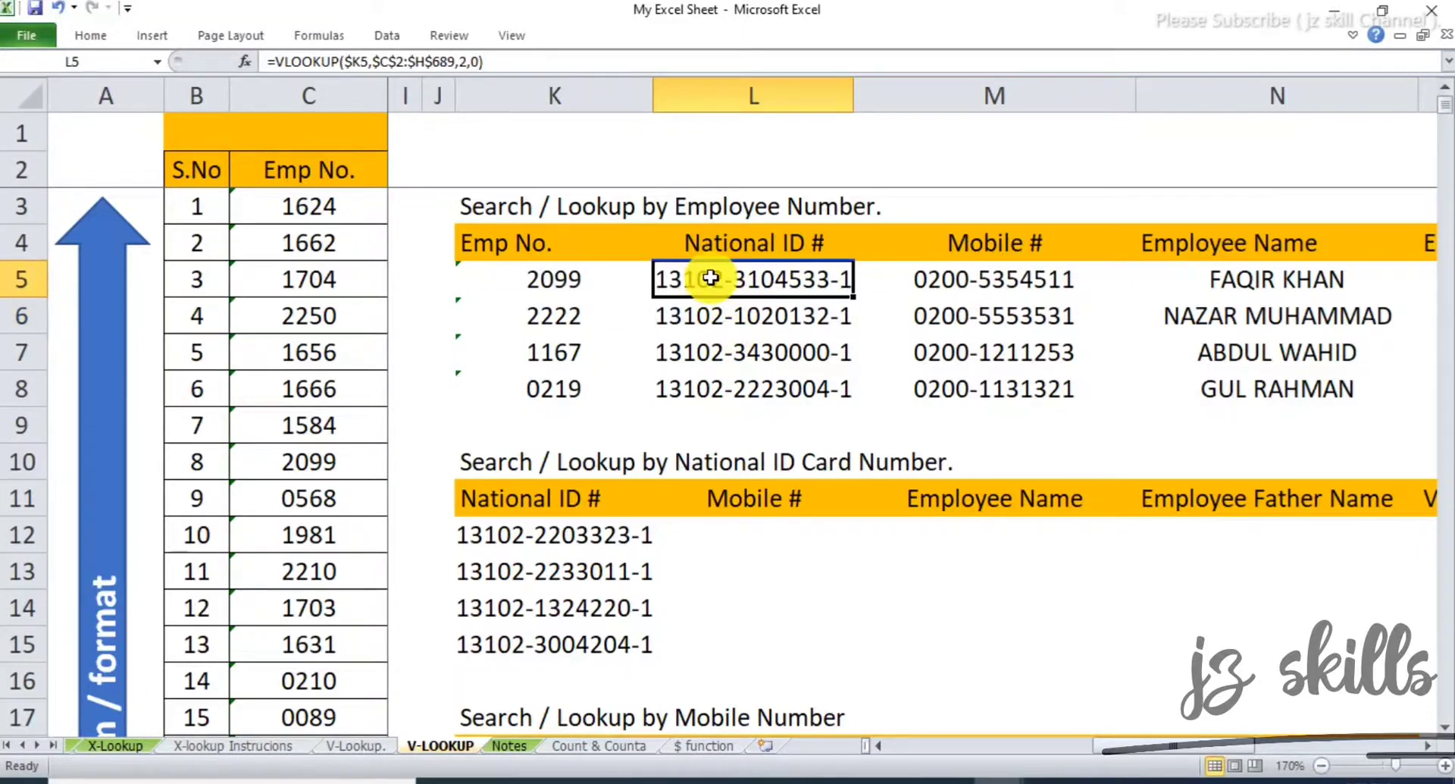
Fill L5's VLOOKUP formula down through L8 and compare the references in L6 with those in L5.
left_click_drag(853, 299, 845, 392)
left_click(750, 313)
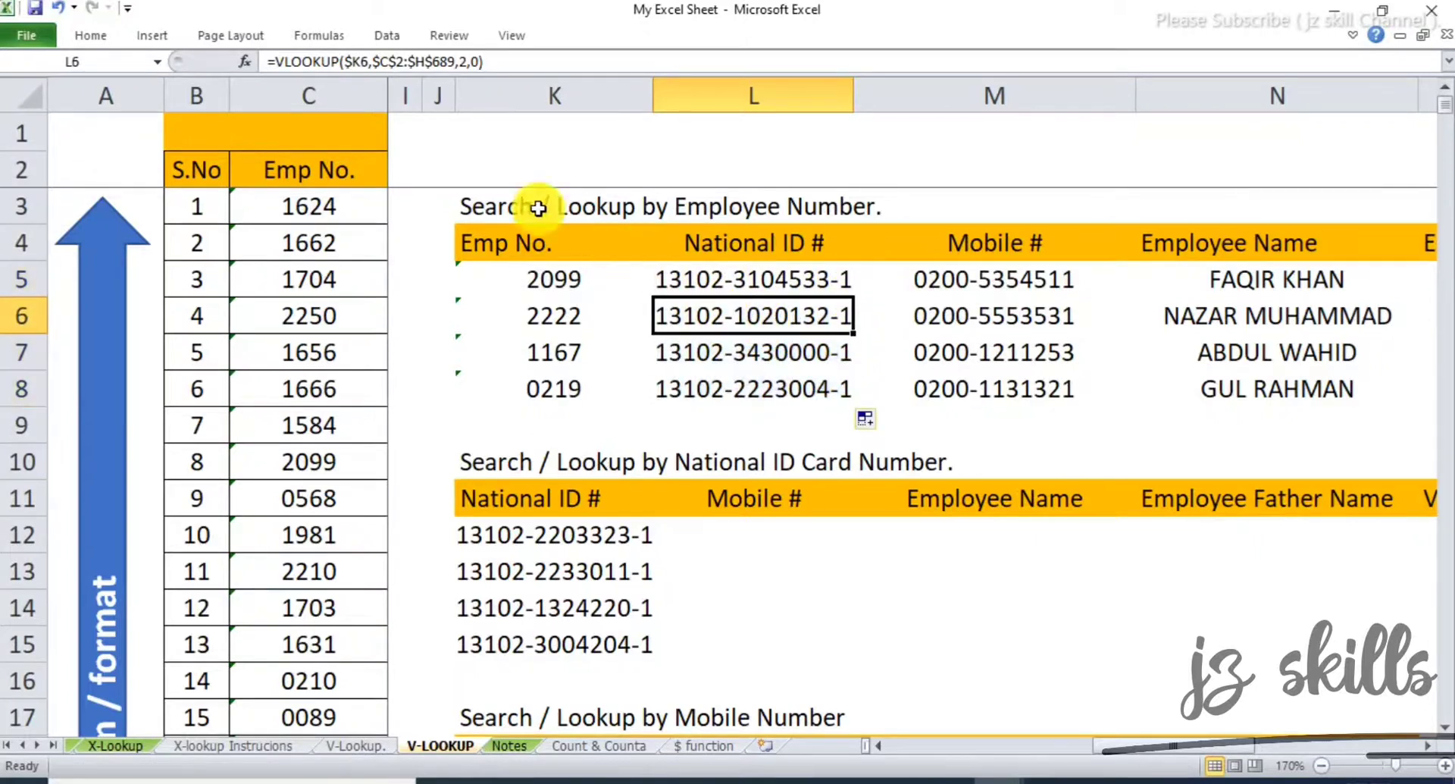
left_click(338, 67)
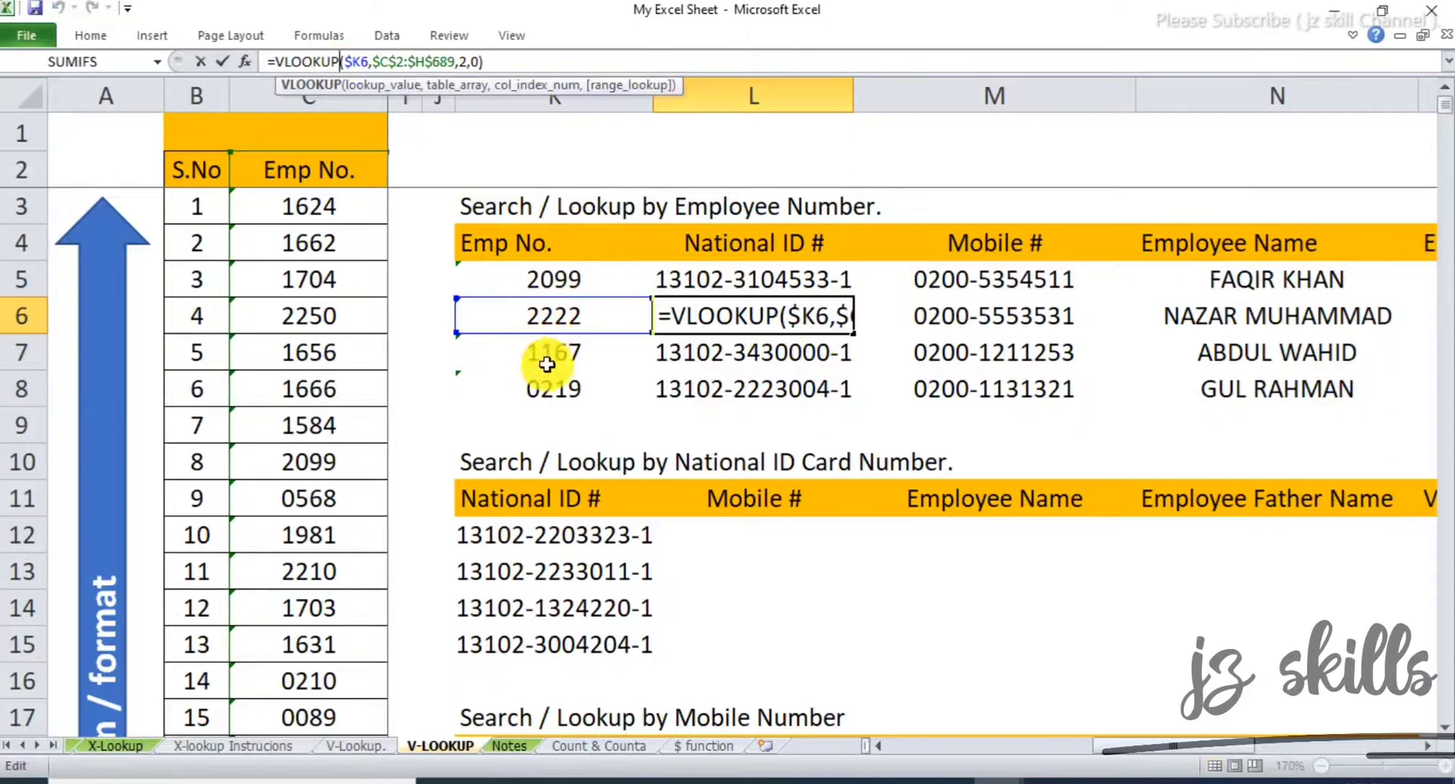
key("Return")
left_click(753, 280)
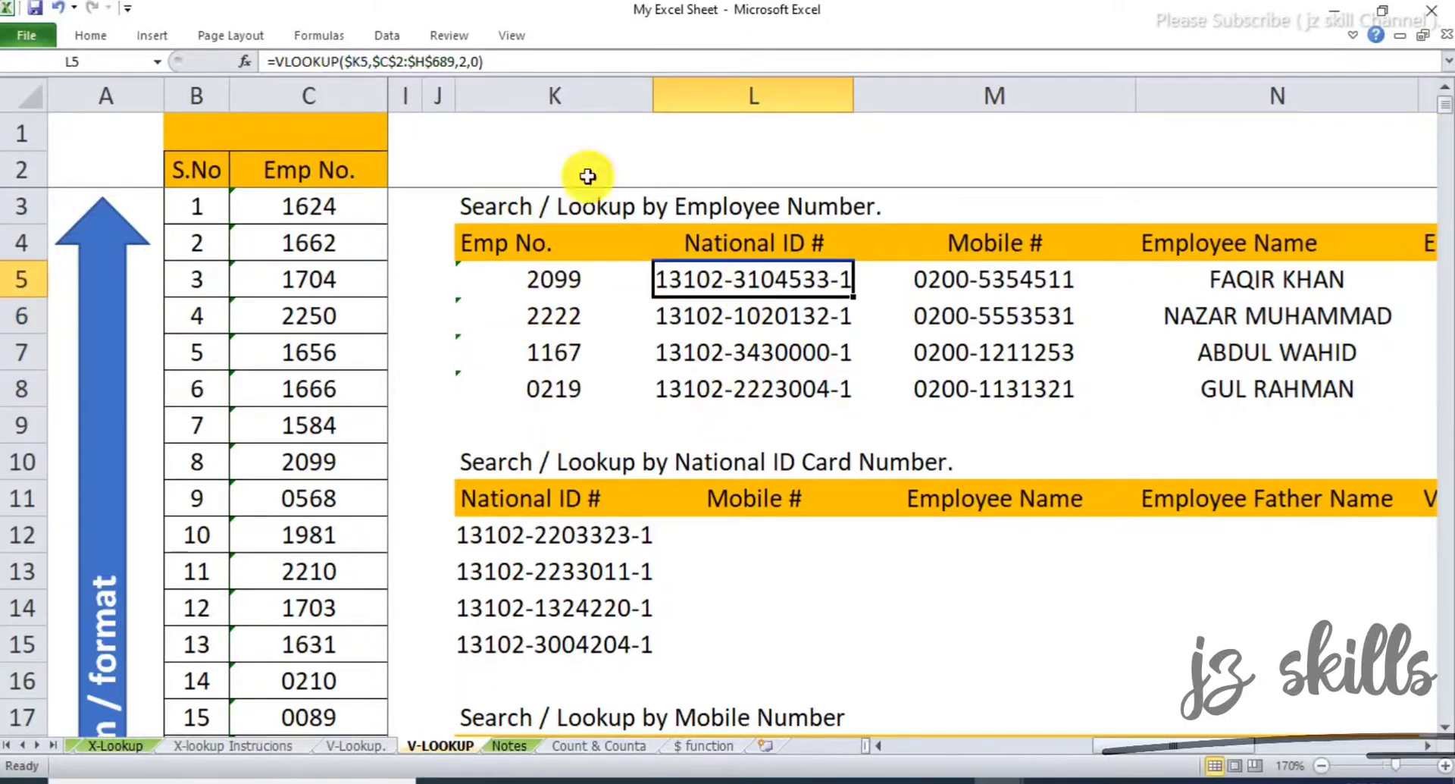
left_click(396, 61)
key("Return")
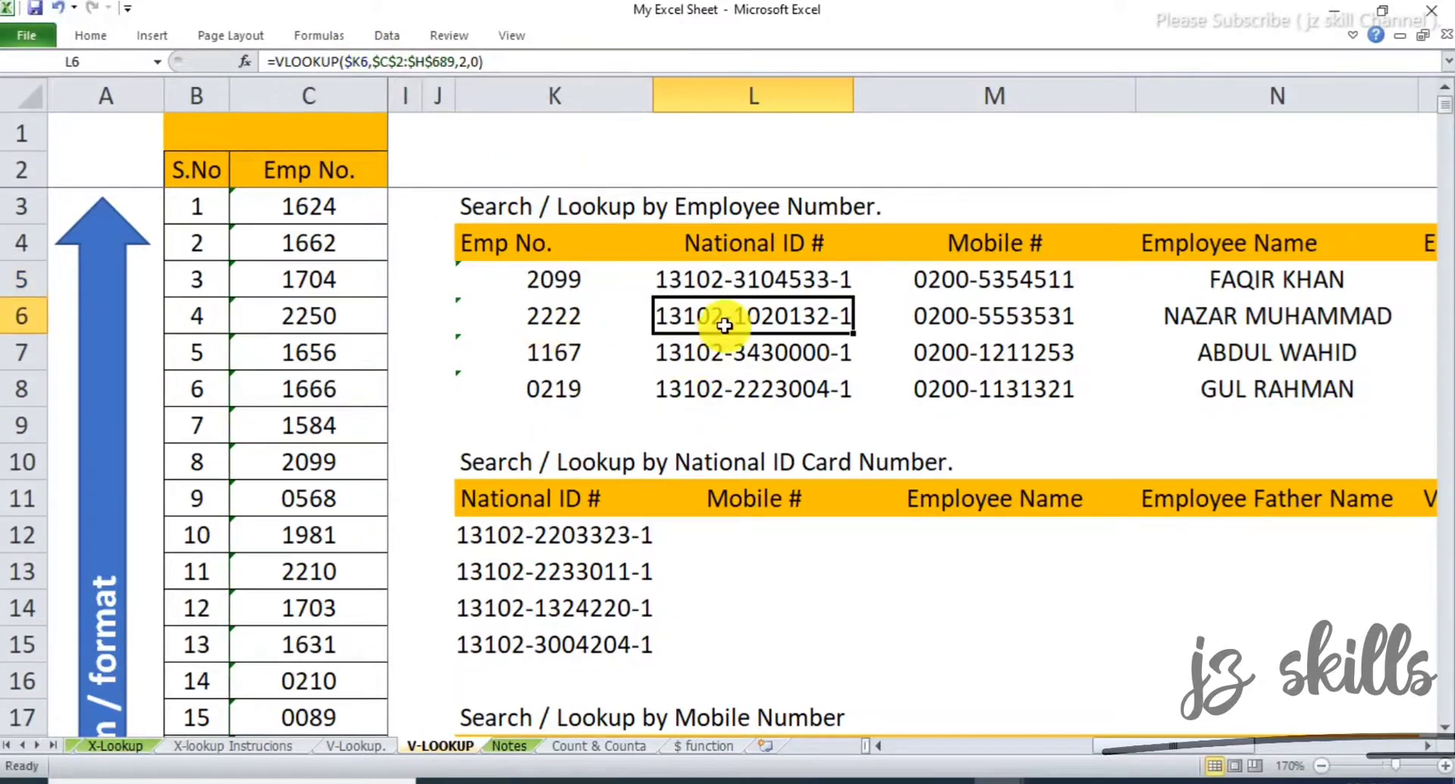
Check the lookup value and table range in the copied VLOOKUP formulas of L6, L7 and L8.
left_click(439, 61)
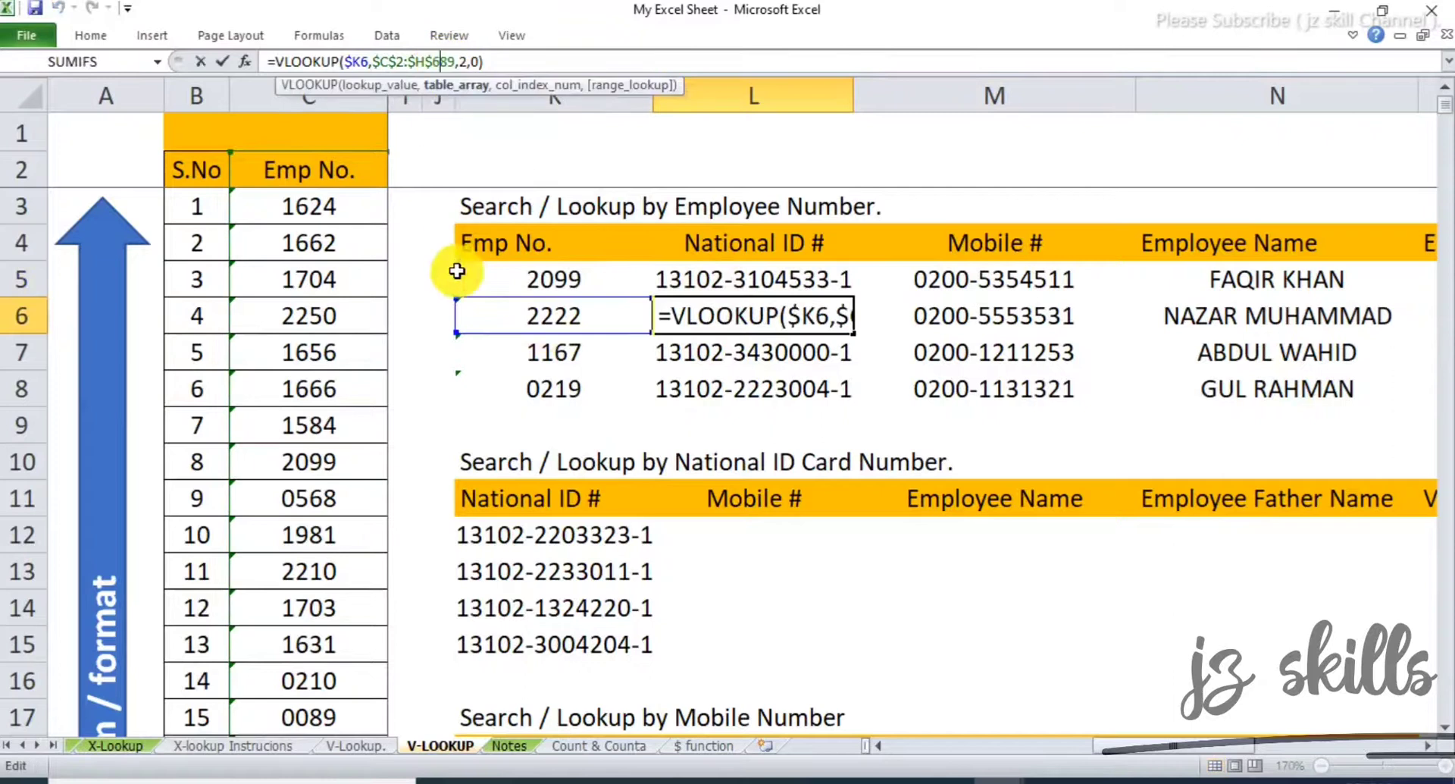
left_click(746, 362)
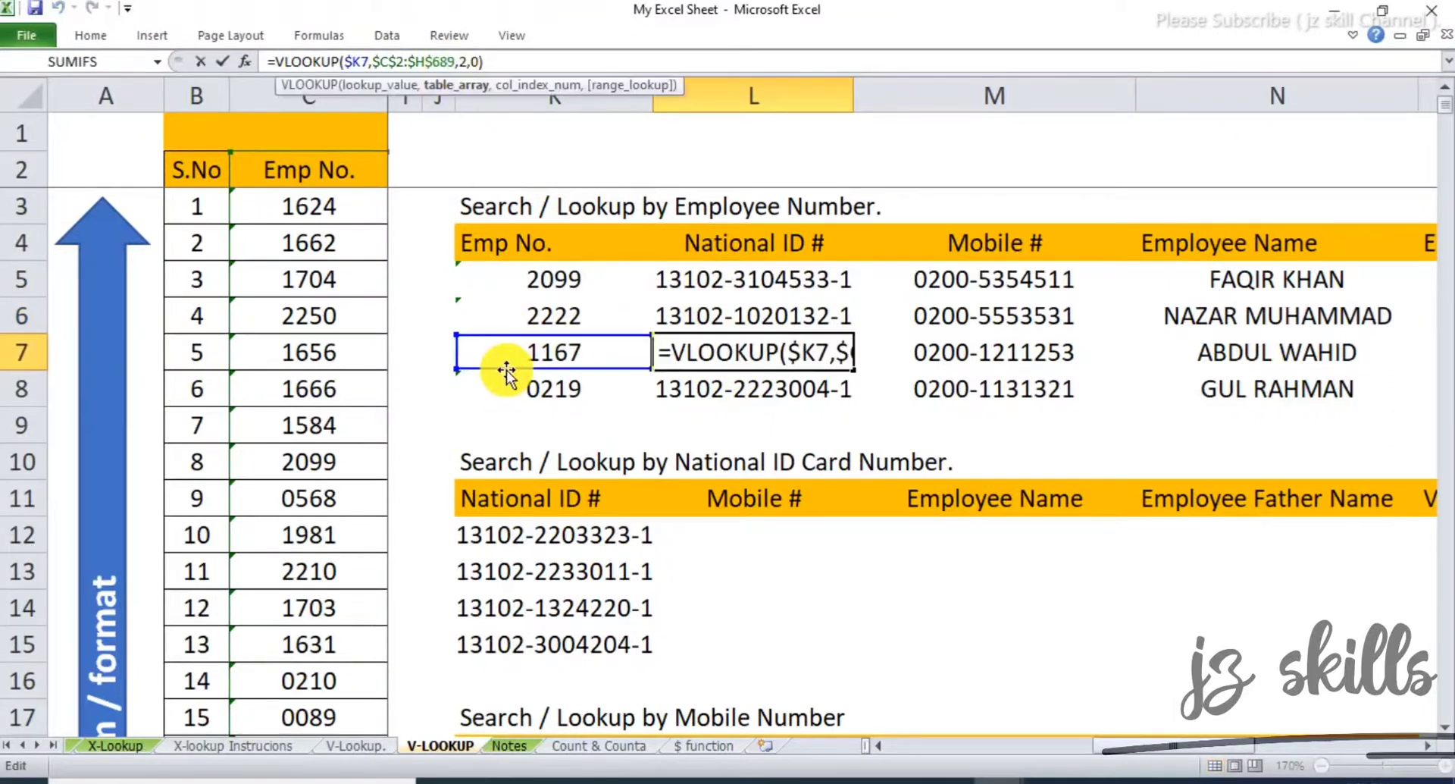
left_click(678, 396)
left_click(436, 55)
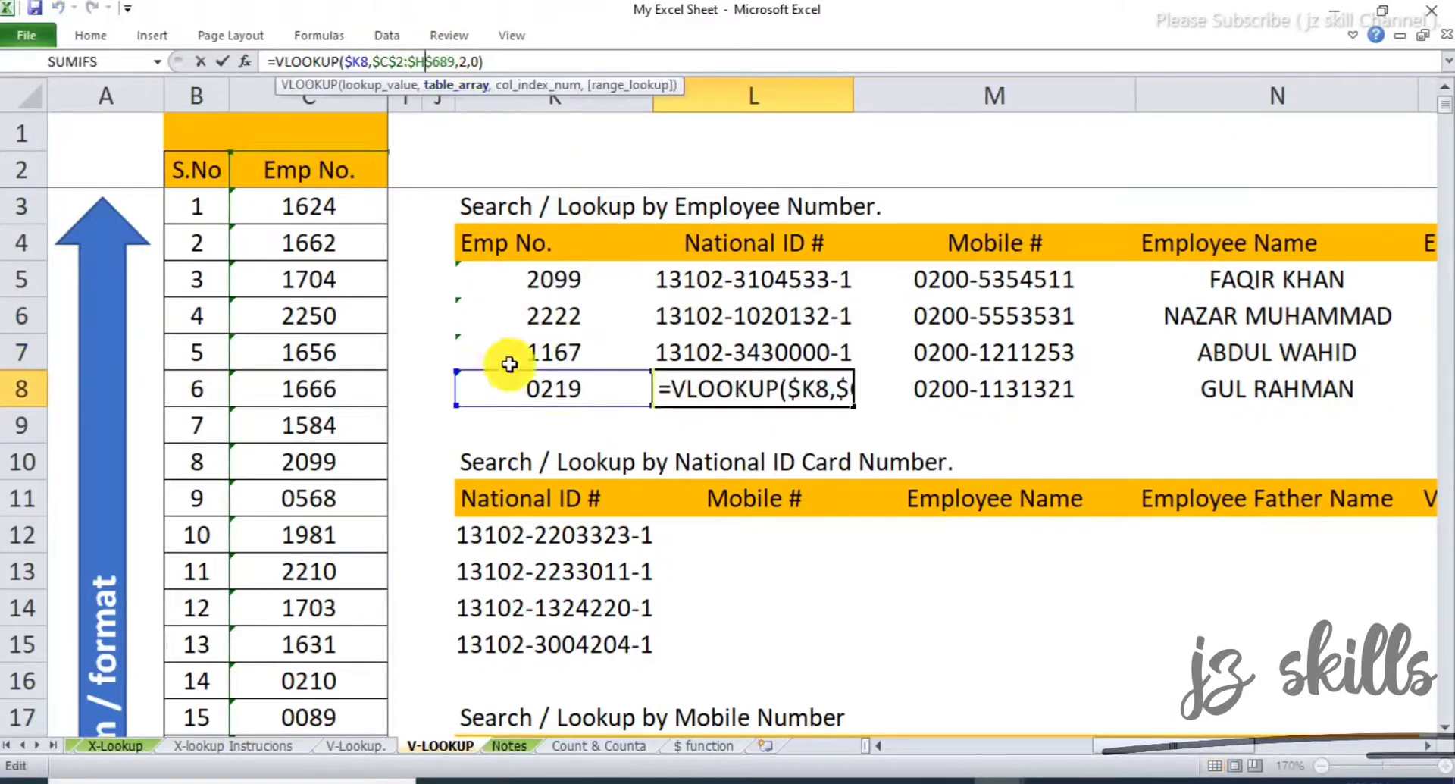
key("Return")
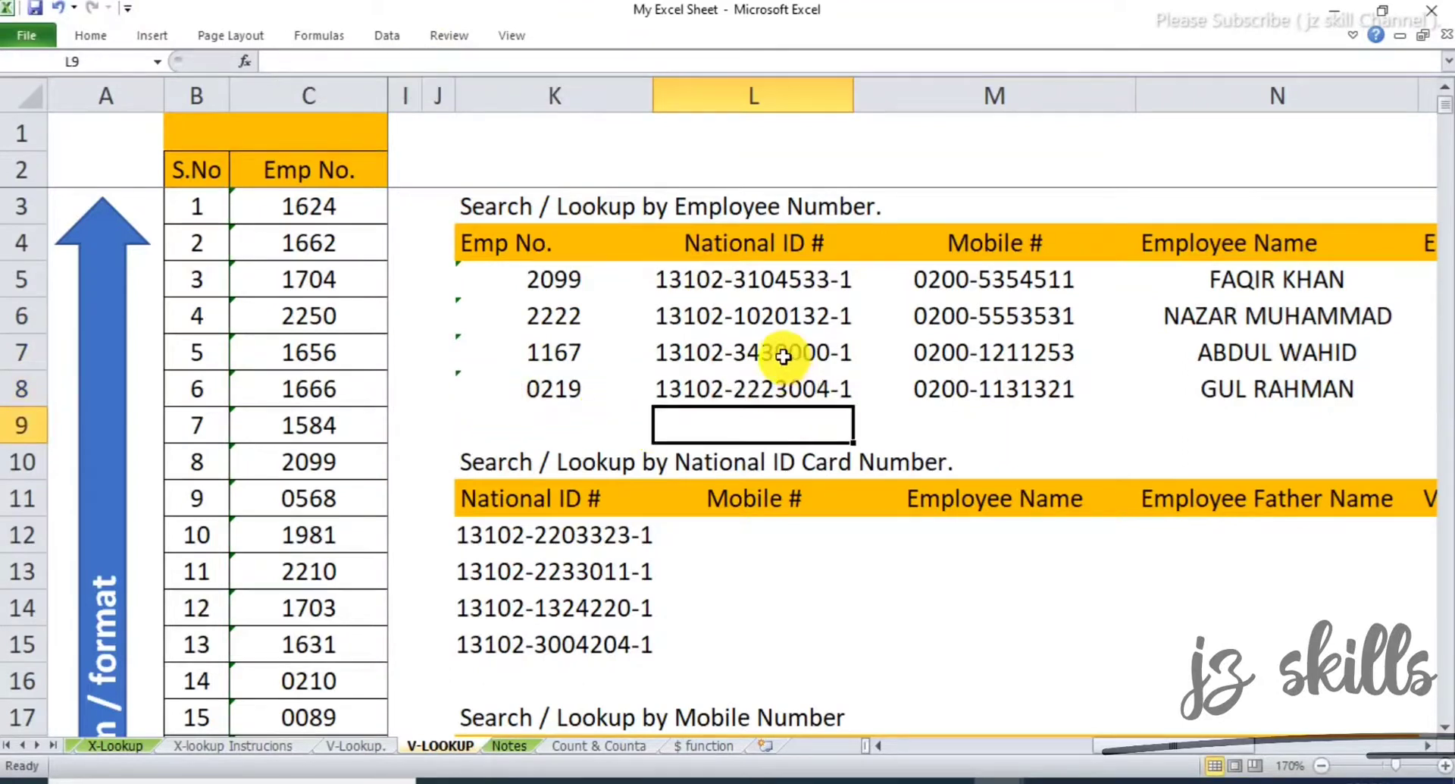
Try filling L8's VLOOKUP formula across into M8 to check its references, and undo the copy.
left_click(777, 391)
left_click_drag(854, 409, 1039, 393)
left_click(952, 409)
left_click(401, 67)
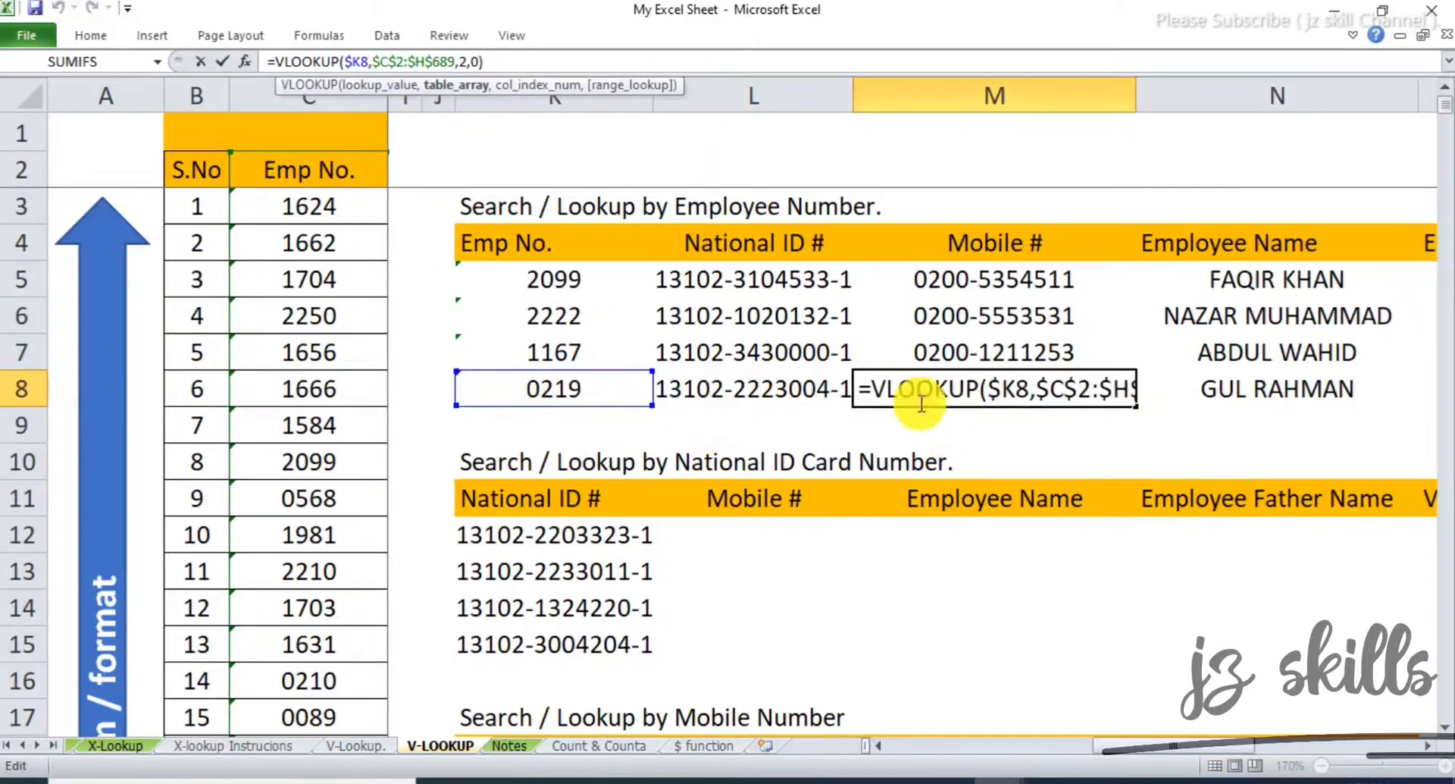
left_click(559, 303)
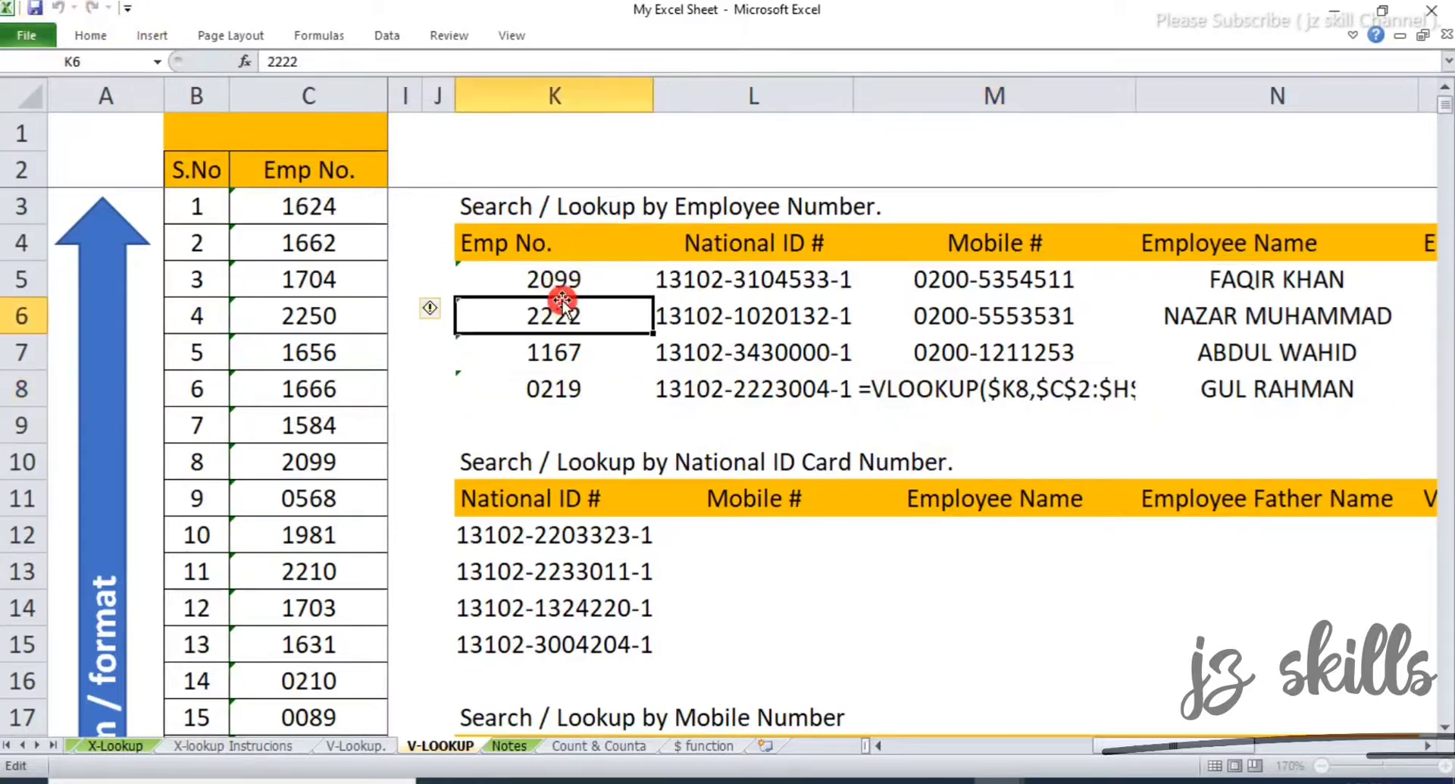
left_click(63, 6)
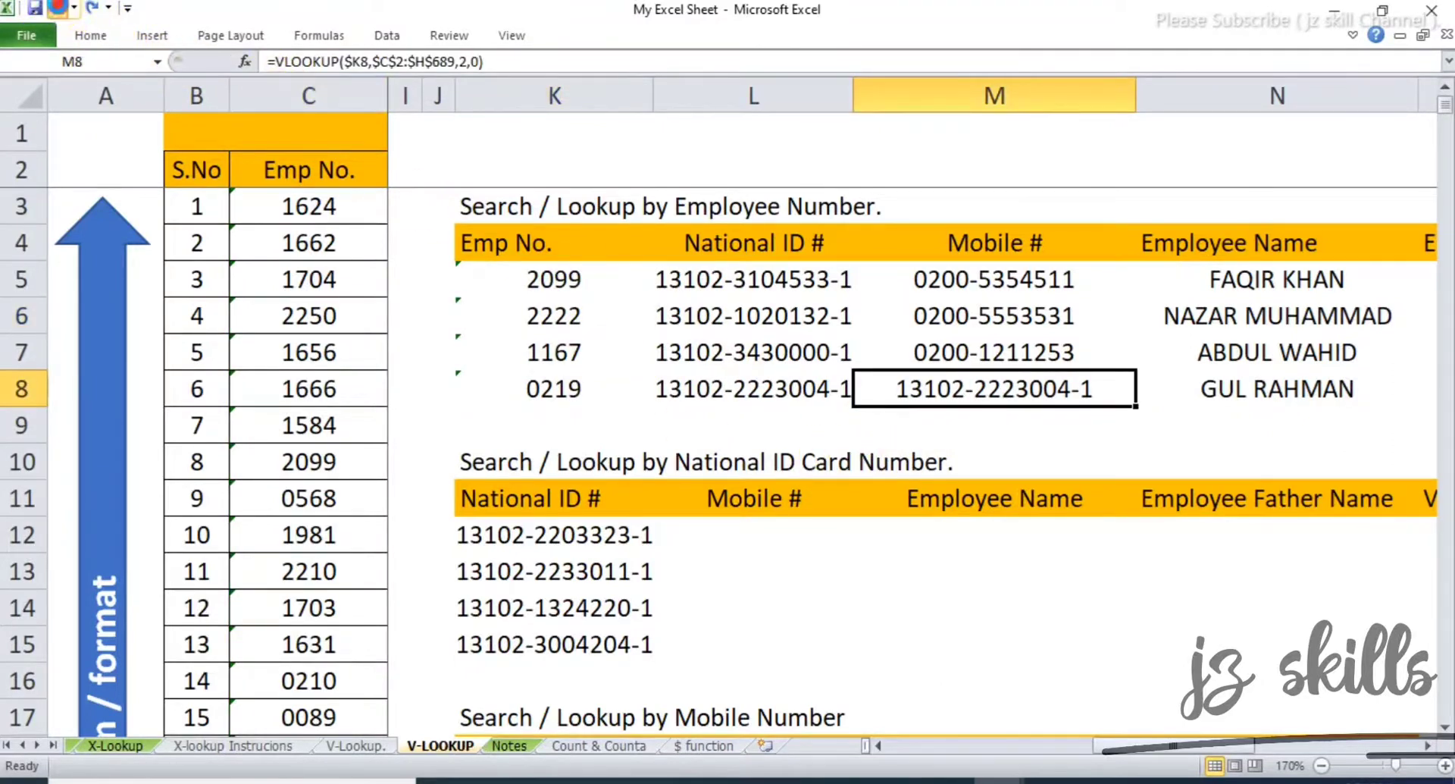
left_click(59, 8)
Examine the lookup value and locked table range in L5's VLOOKUP formula, and view the table array it covers.
left_click(741, 276)
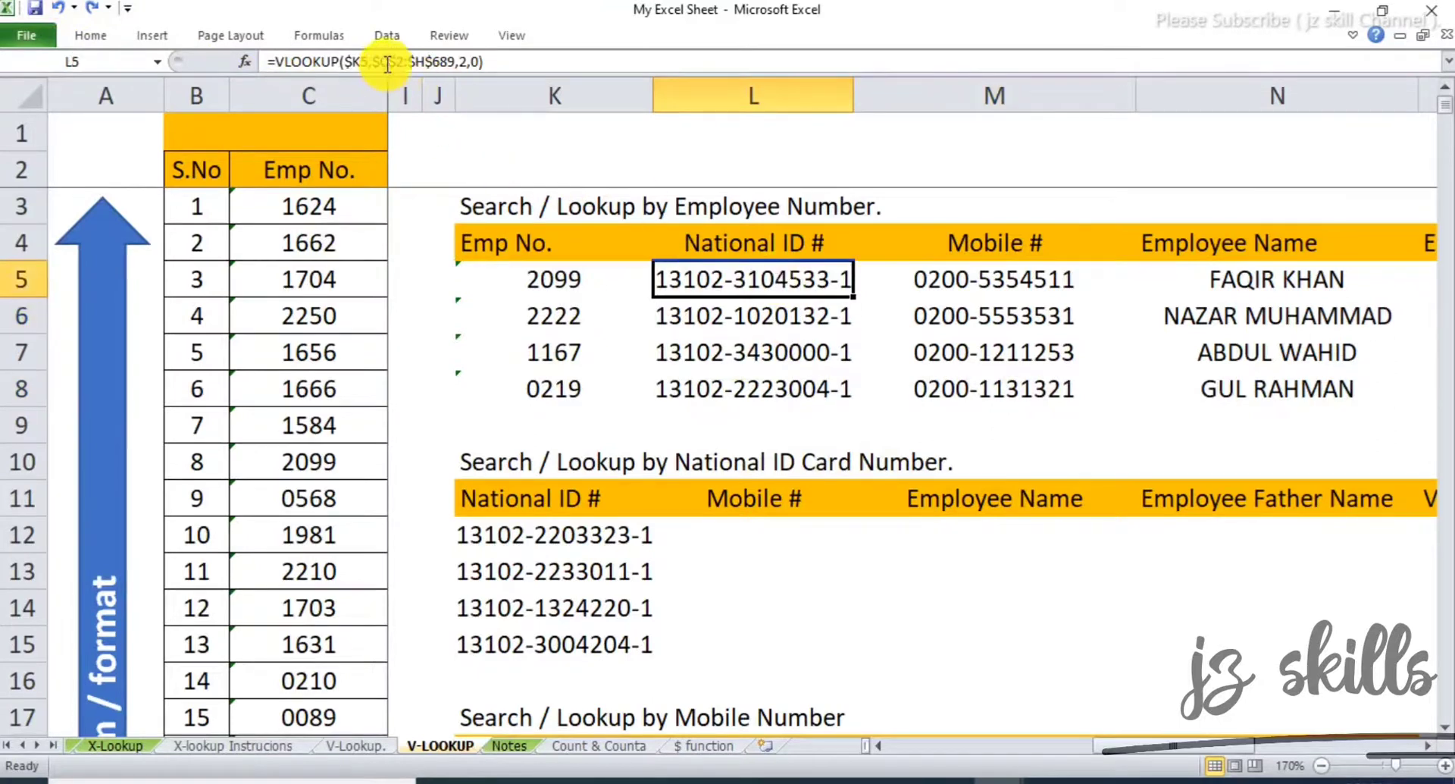
double_click(684, 276)
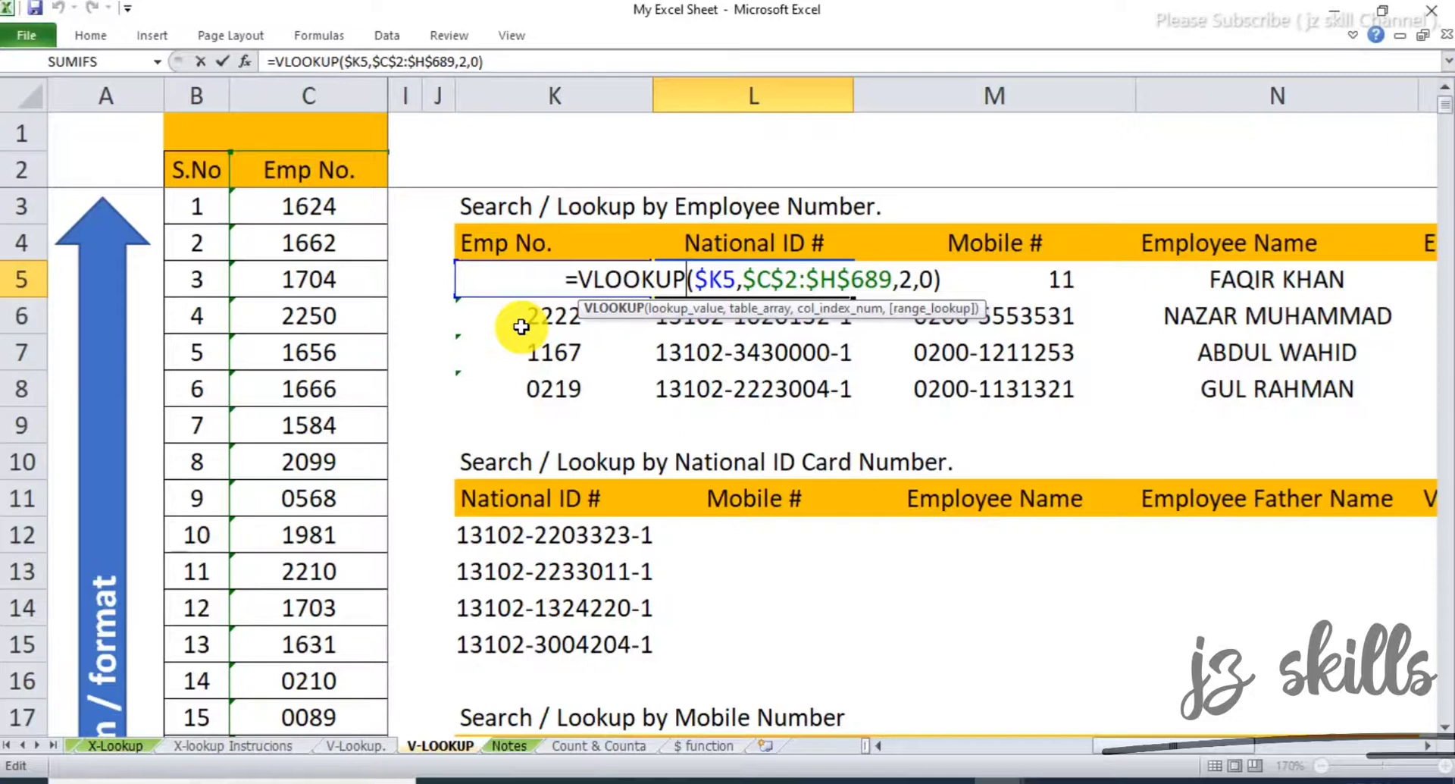
key("Return")
double_click(709, 279)
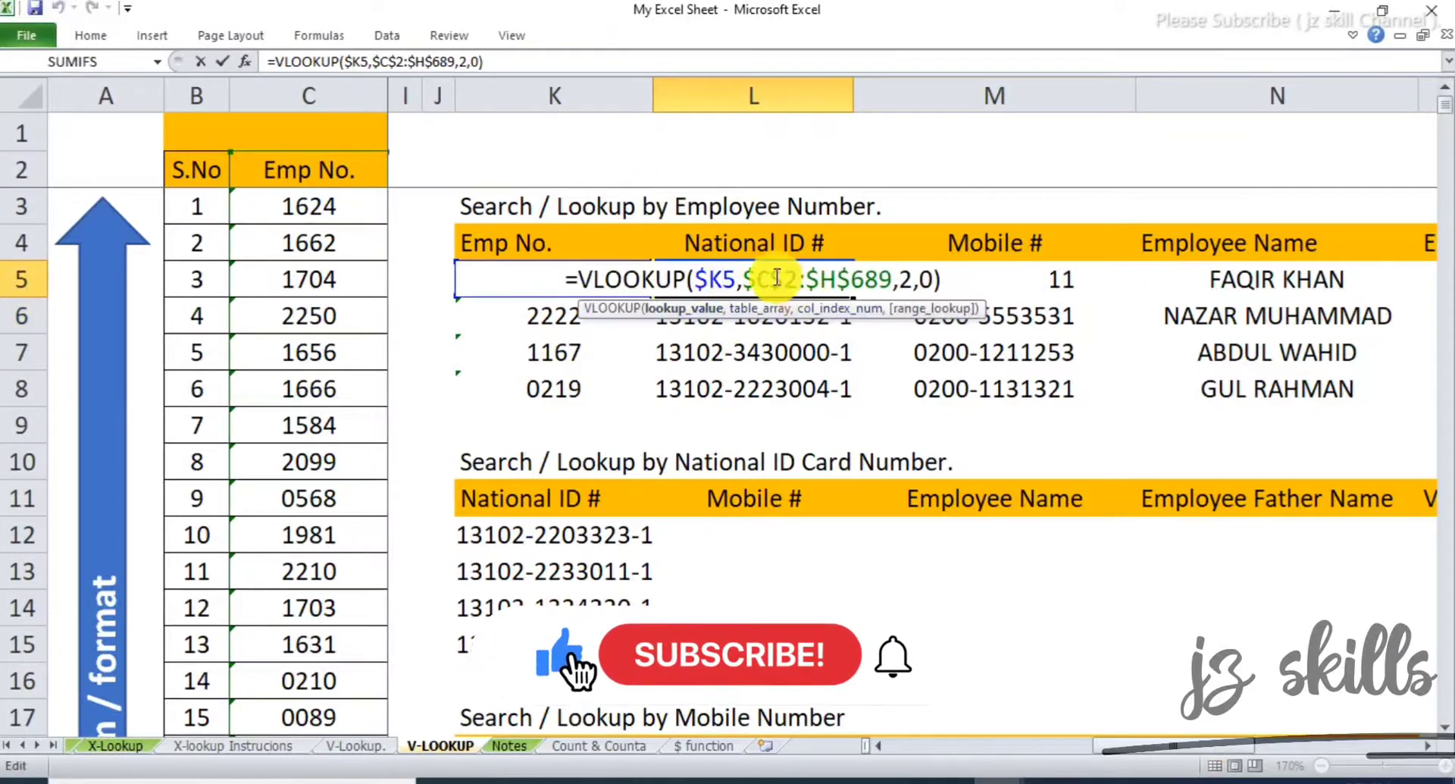
left_click(760, 311)
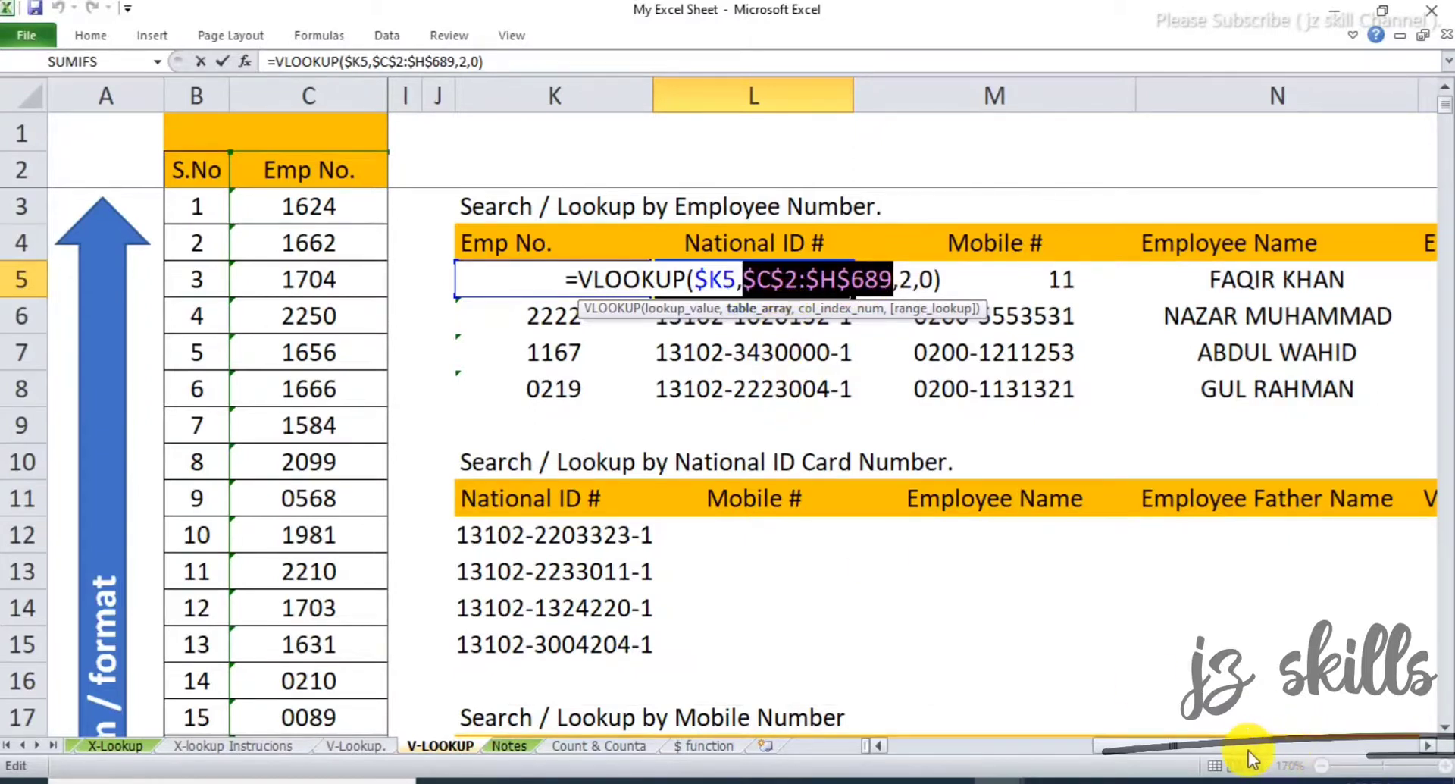
left_click_drag(1218, 750, 1008, 754)
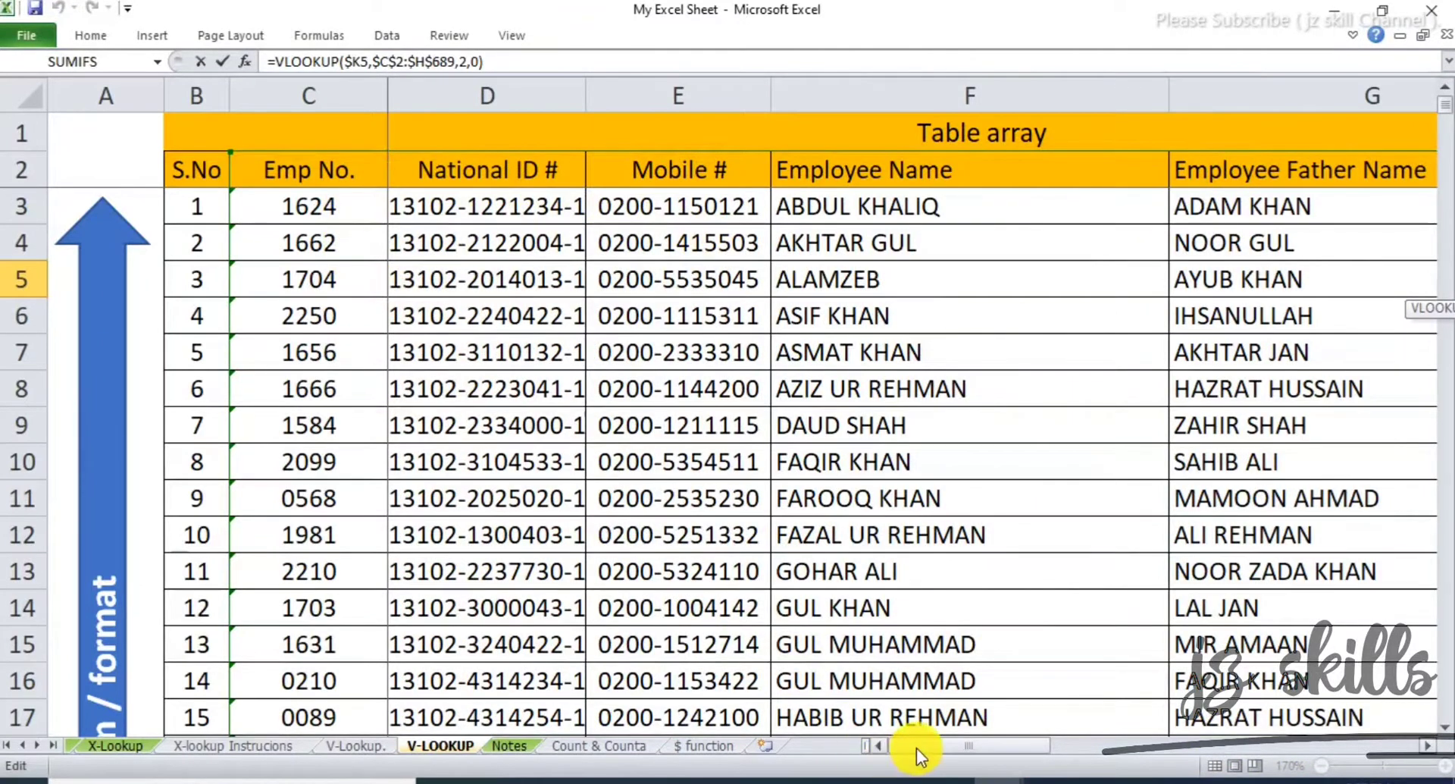
left_click_drag(916, 747, 1098, 757)
key("Return")
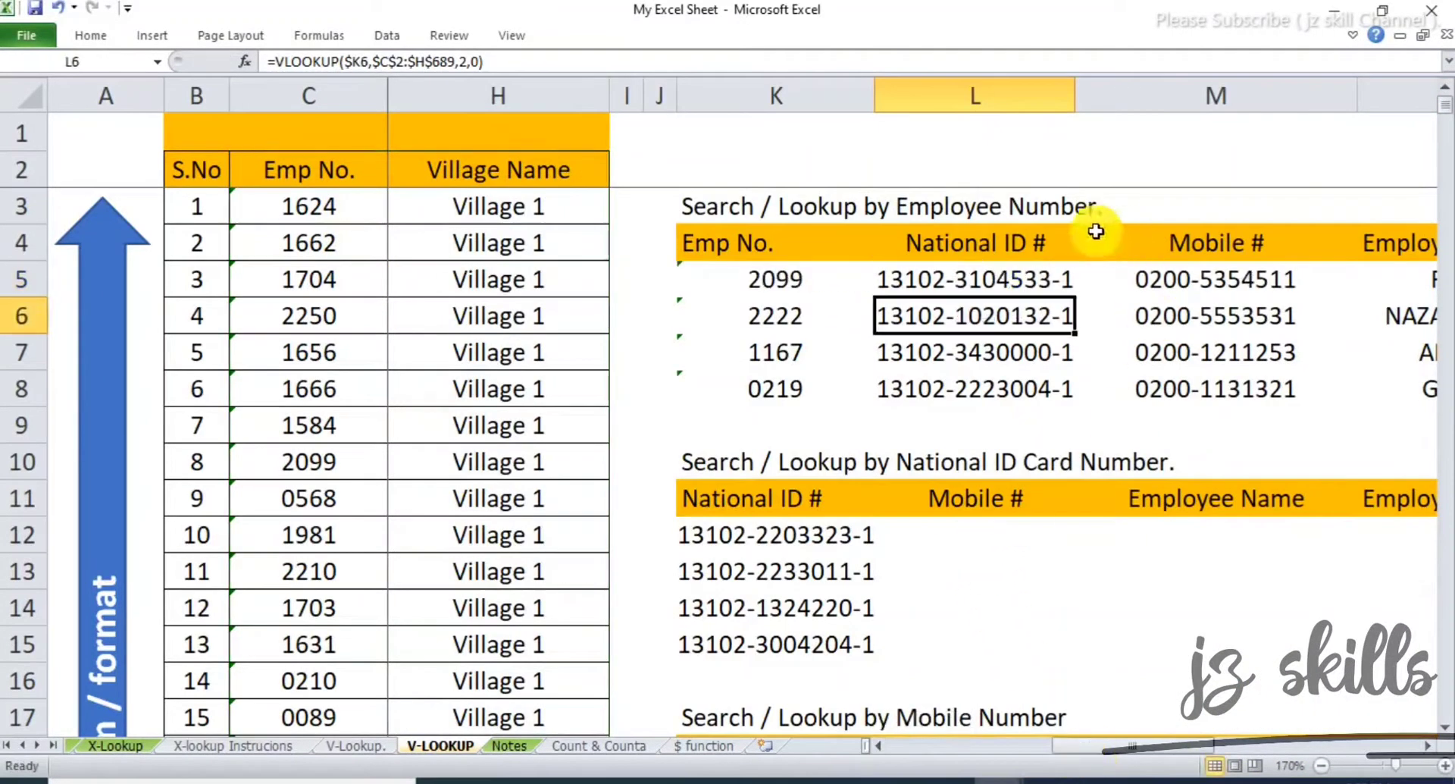
Refill the National ID # column from L5 down through L8 and look at L6's copied formula.
left_click(1021, 281)
left_click_drag(1077, 297, 1056, 399)
left_click(1026, 315)
left_click(1026, 279)
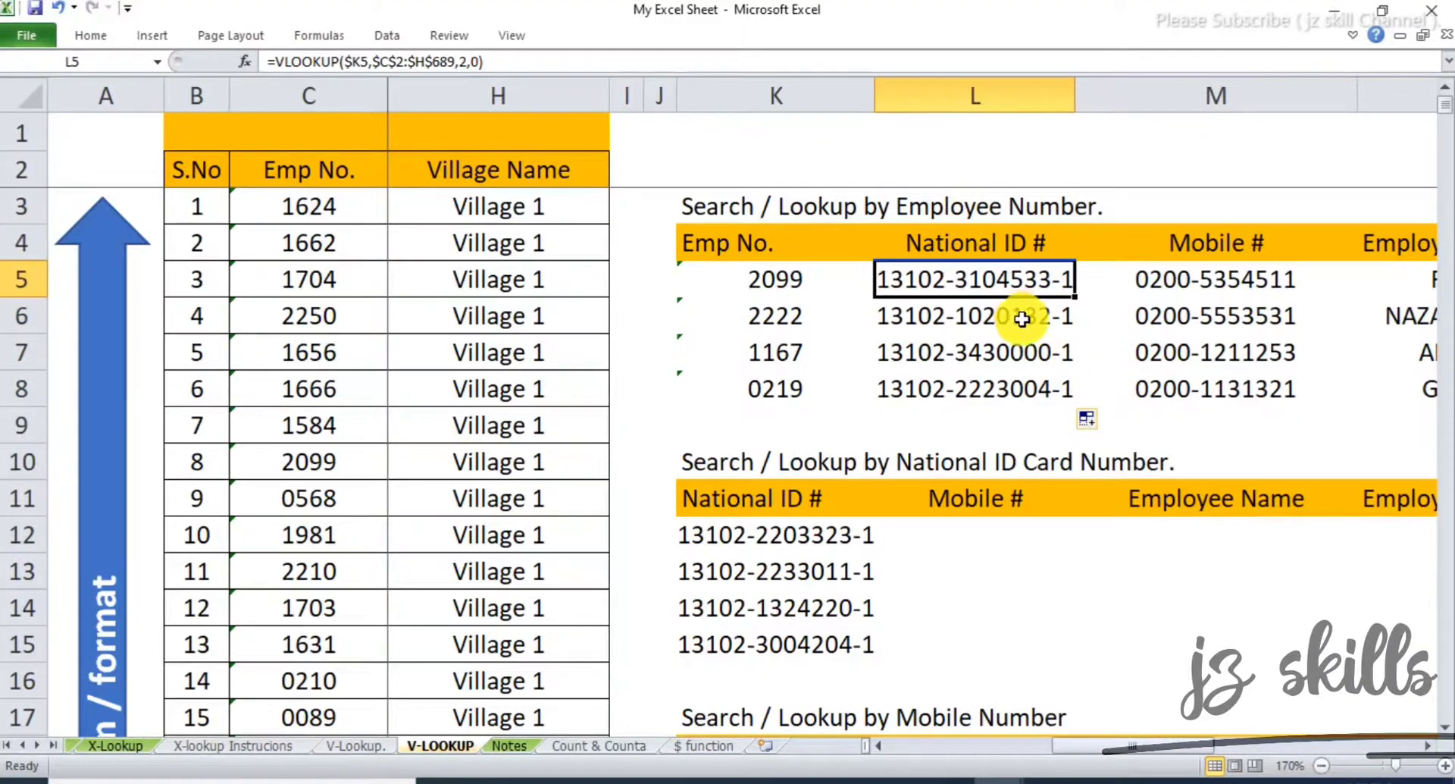
Fill L5's VLOOKUP formula across into M5 and check its column-locked lookup value and fully locked table range.
left_click_drag(1078, 297, 1227, 284)
left_click(1205, 286)
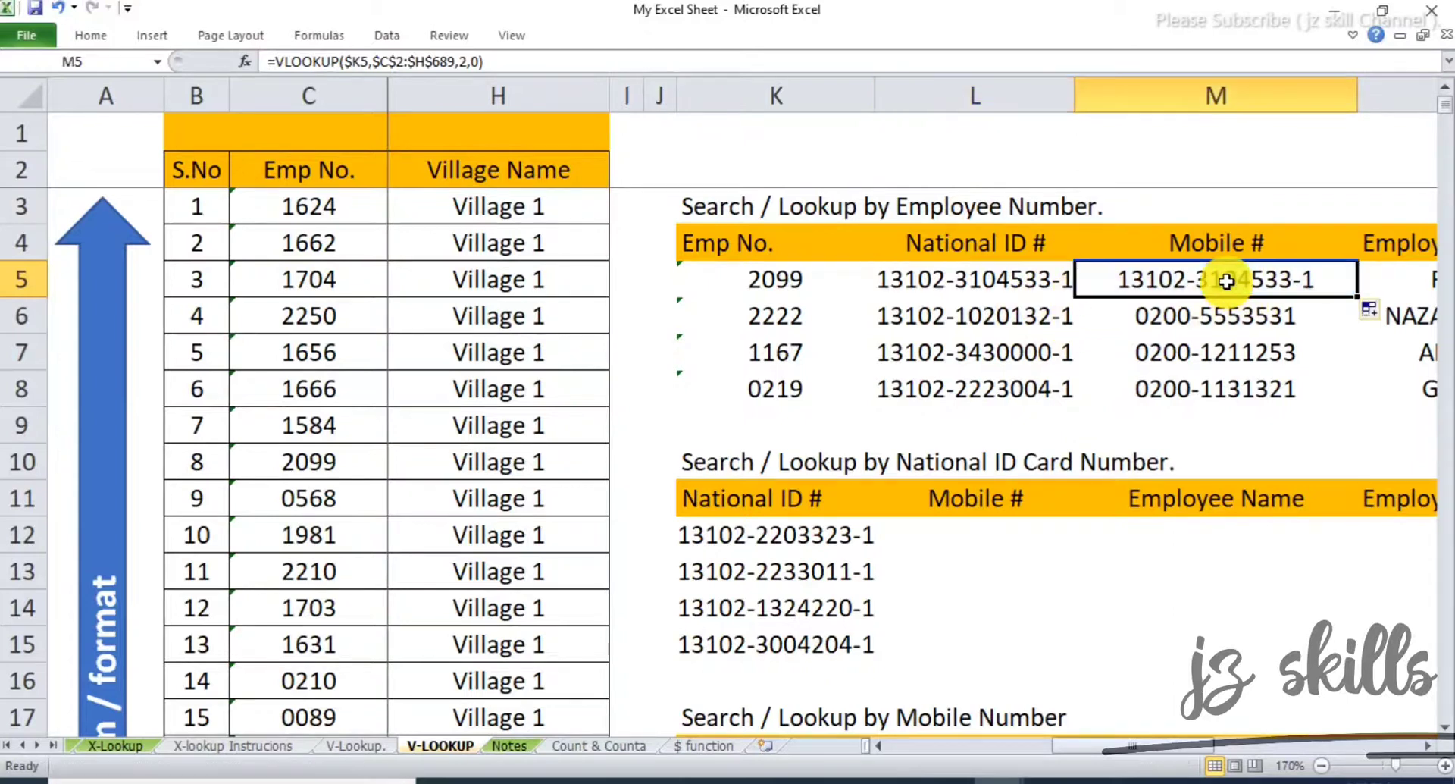
left_click(439, 62)
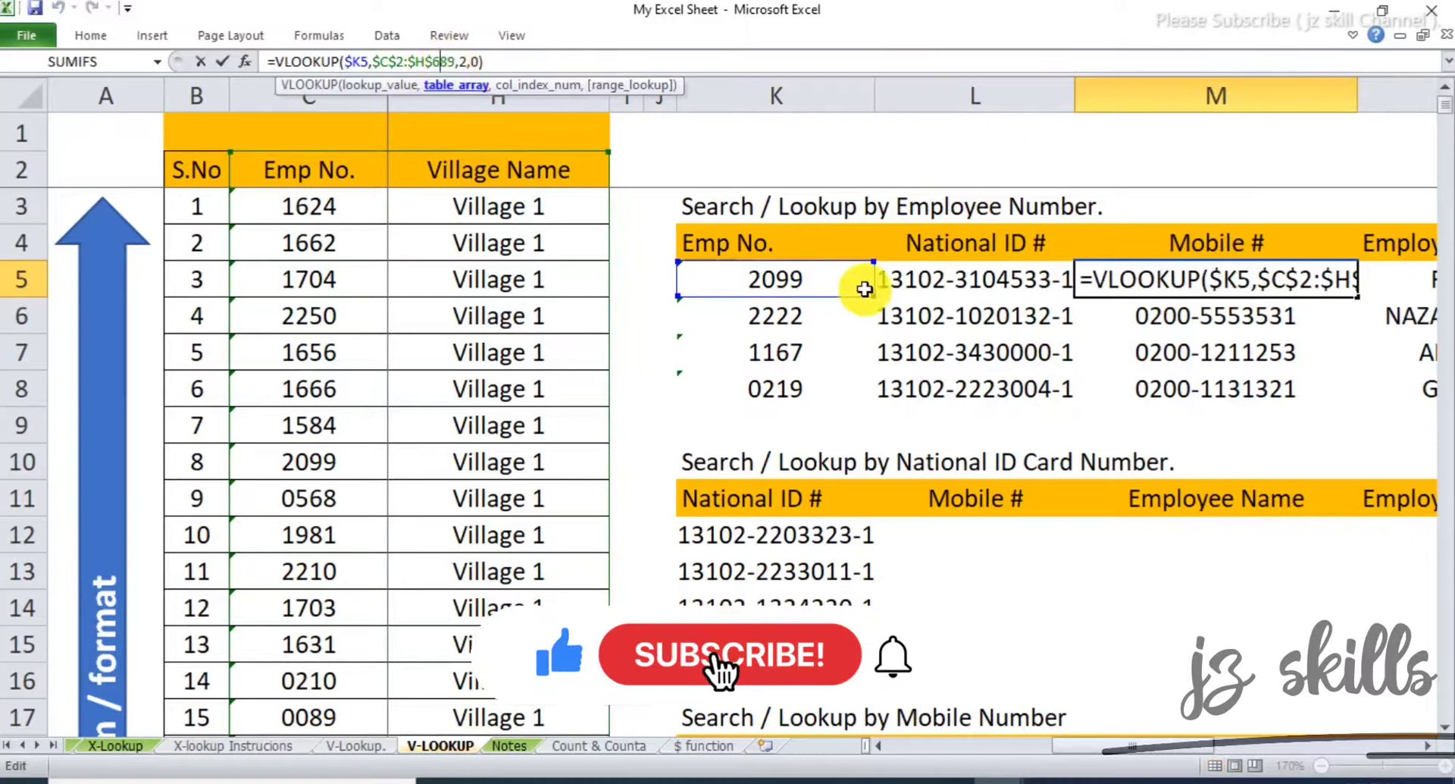
double_click(1164, 280)
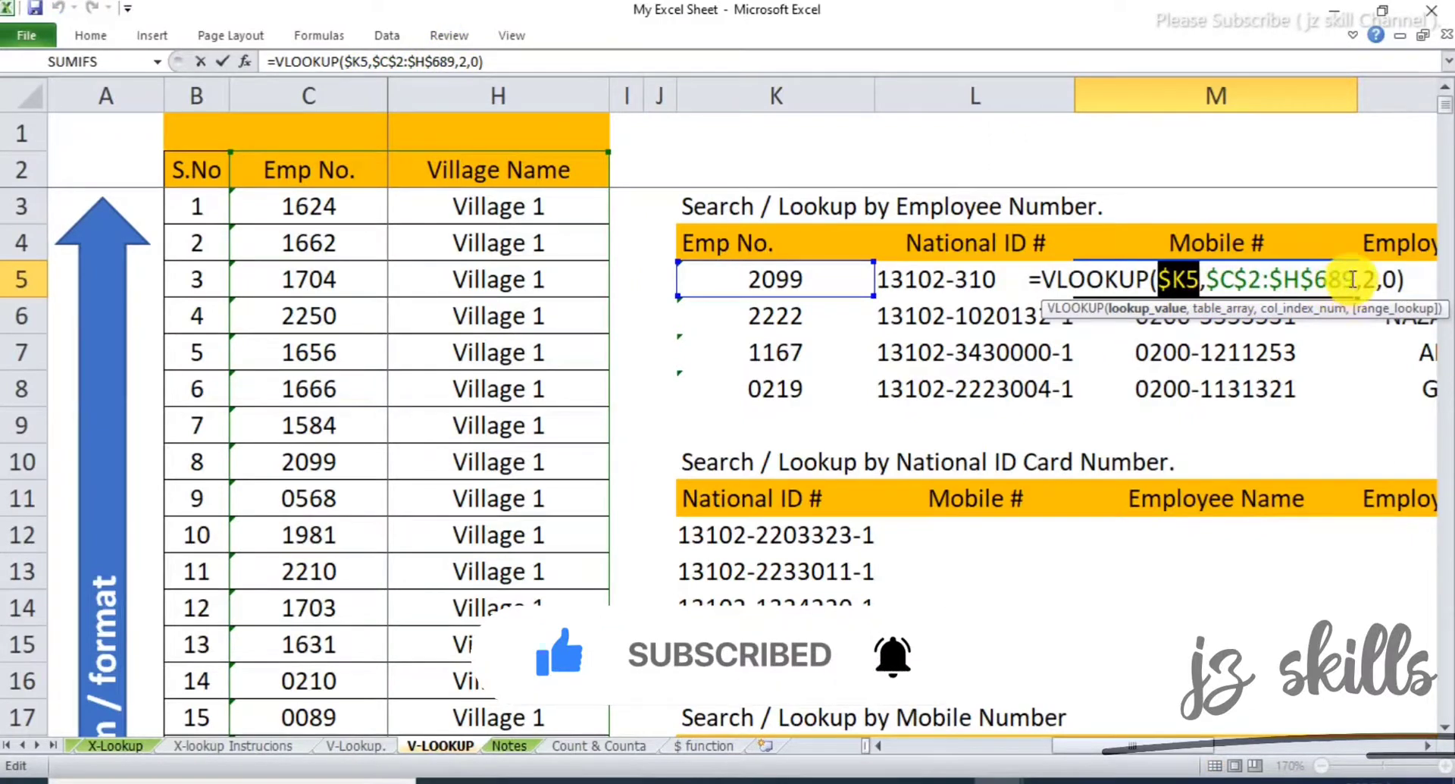
left_click_drag(1354, 279, 1206, 279)
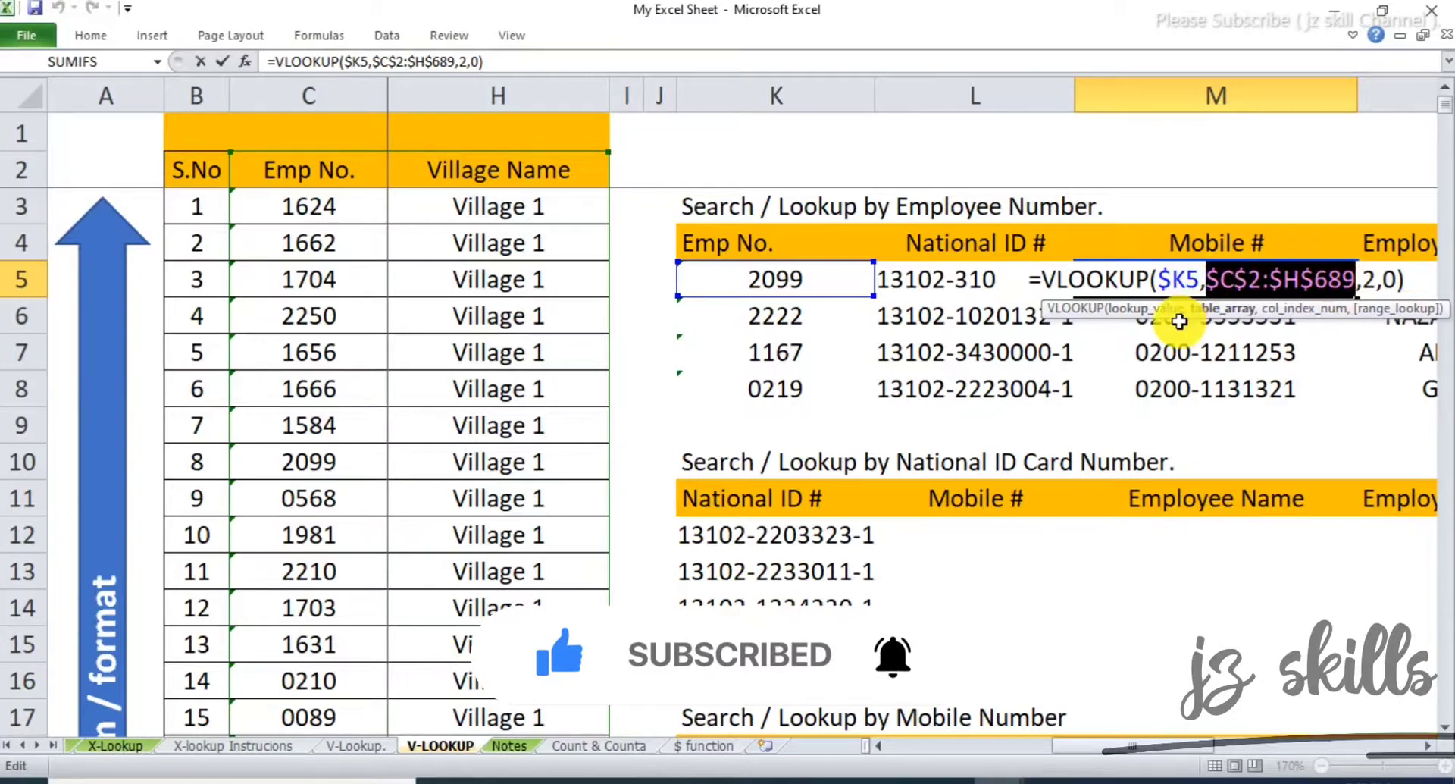
key("Return")
left_click(1157, 282)
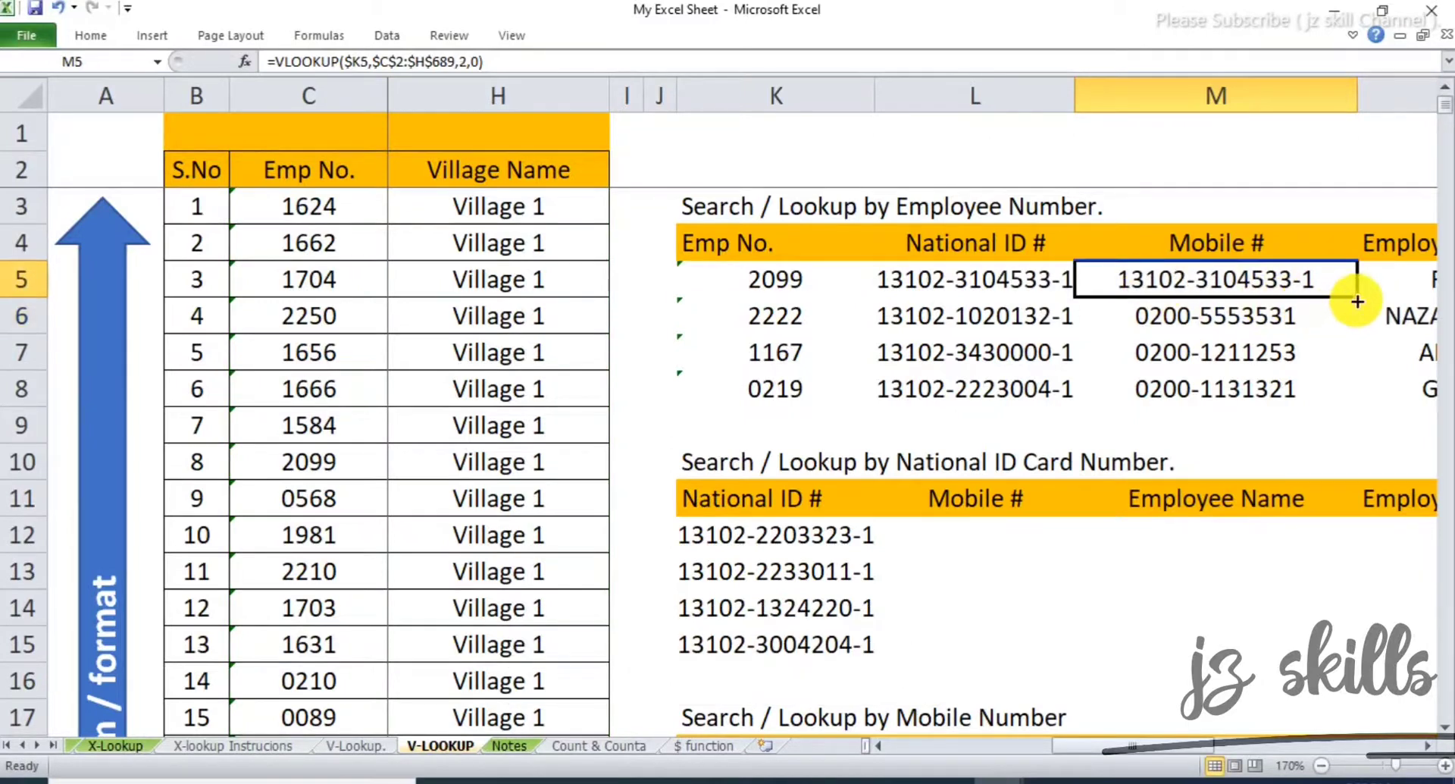
Compare with the original formula in L5 by examining its fully locked table range $C$2:$H$689.
left_click_drag(1357, 301, 925, 288)
left_click(925, 286)
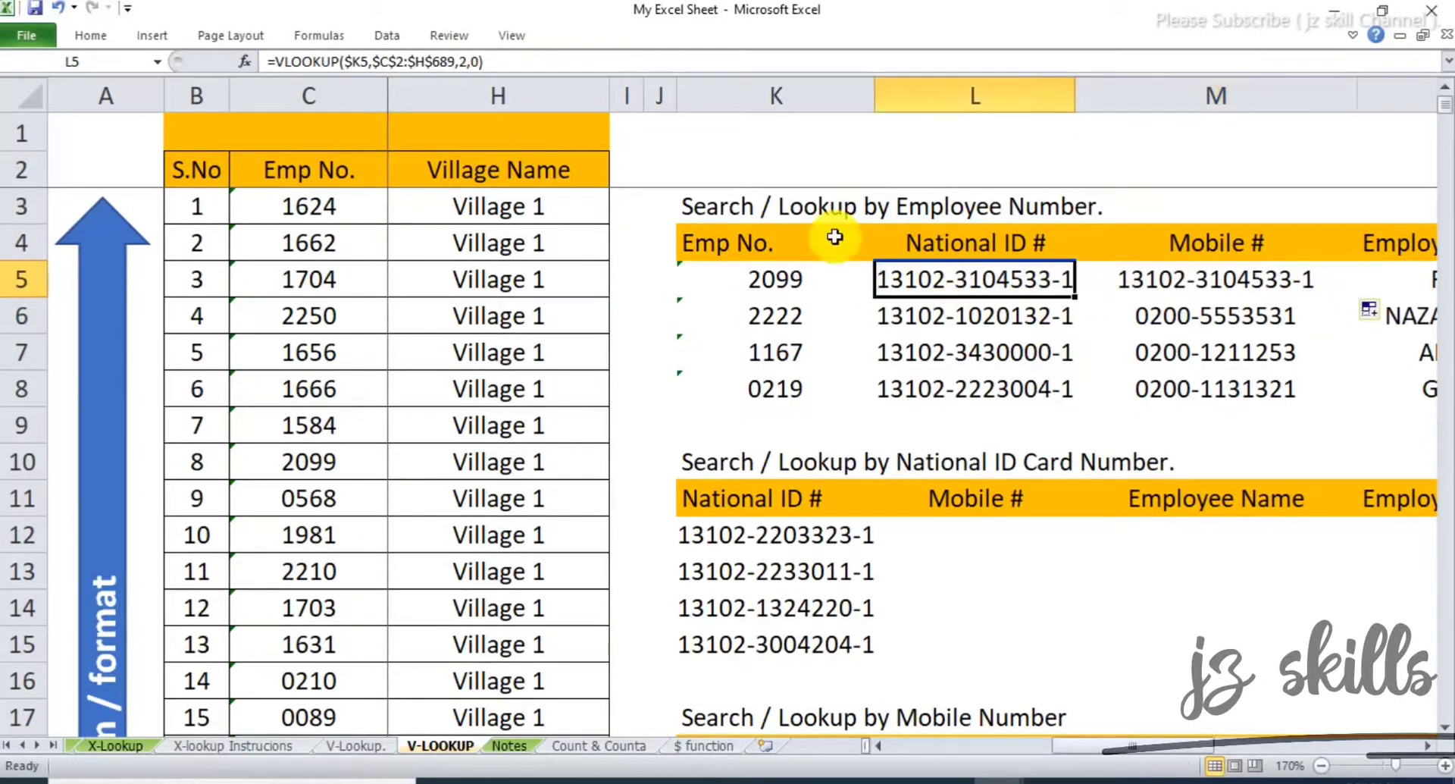
left_click(437, 64)
double_click(1014, 284)
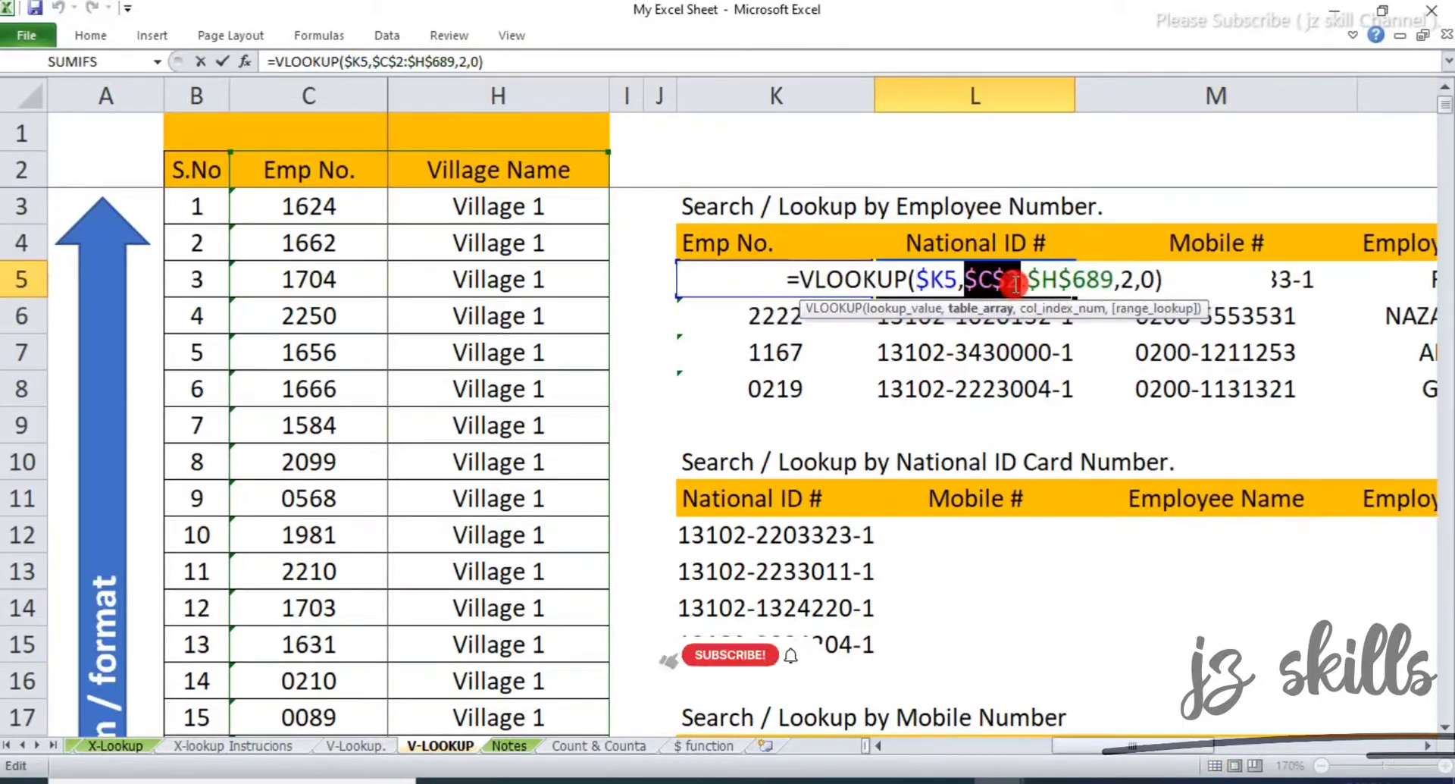
left_click_drag(1108, 280, 968, 288)
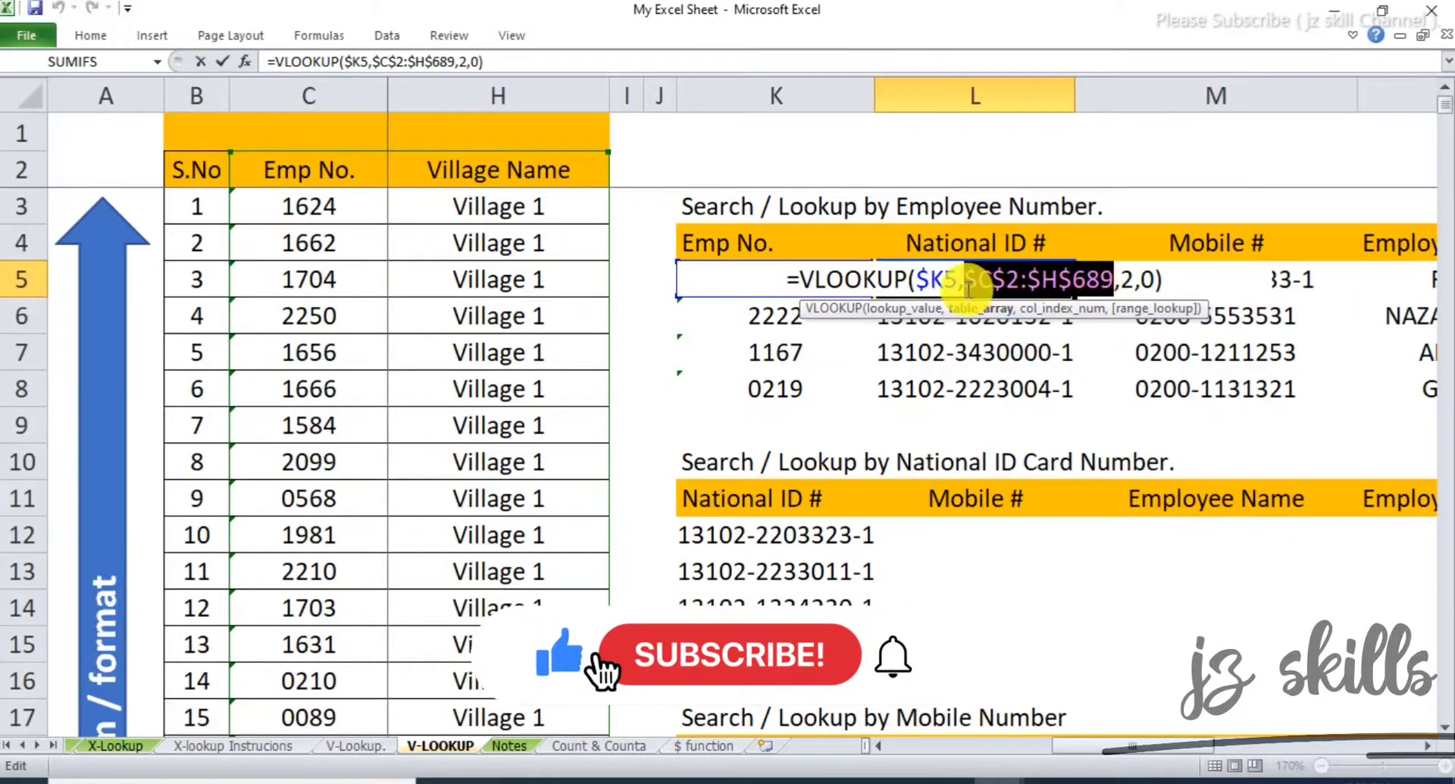
key("Return")
Set the column index number in M5's VLOOKUP formula to 3 and check the Mobile # formula in M6.
left_click(1289, 285)
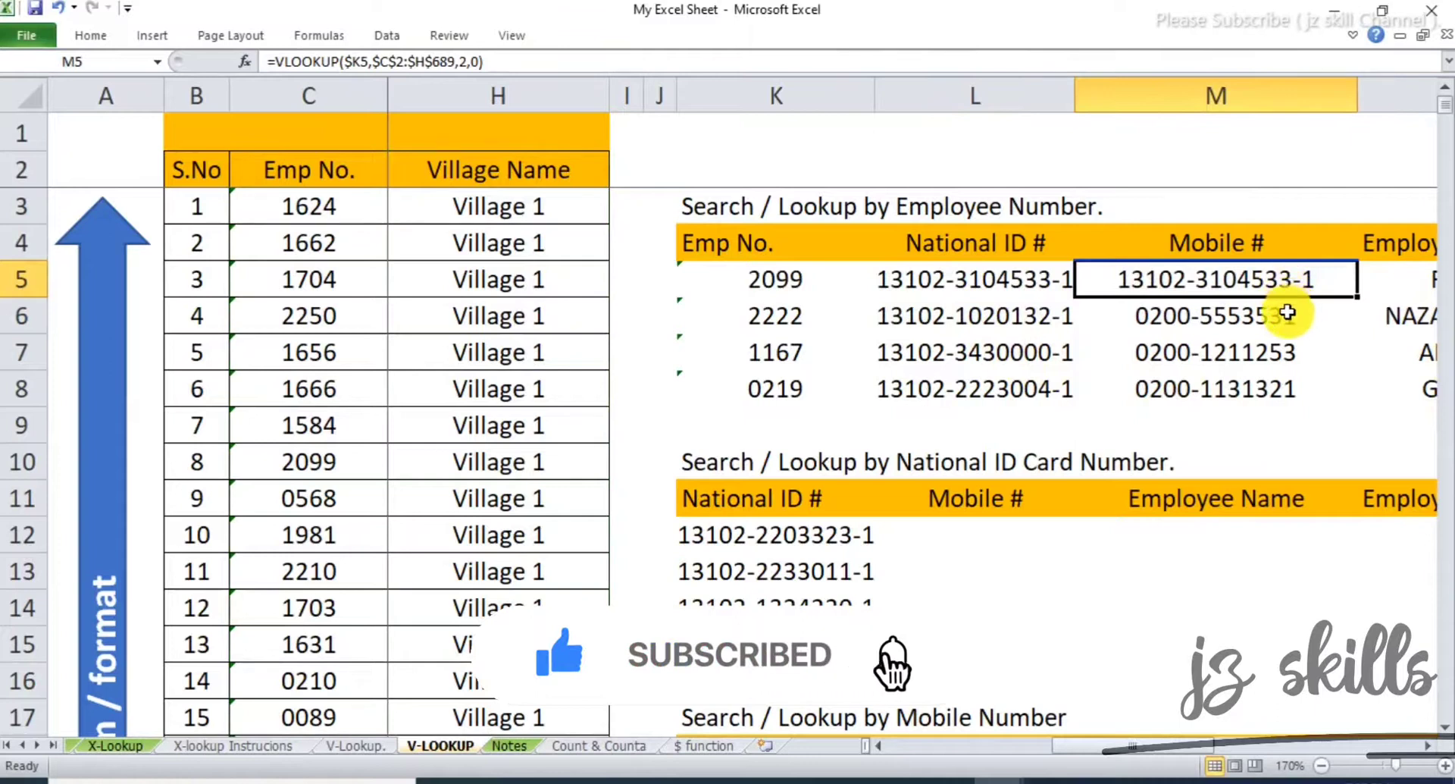
left_click(467, 64)
key("BackSpace")
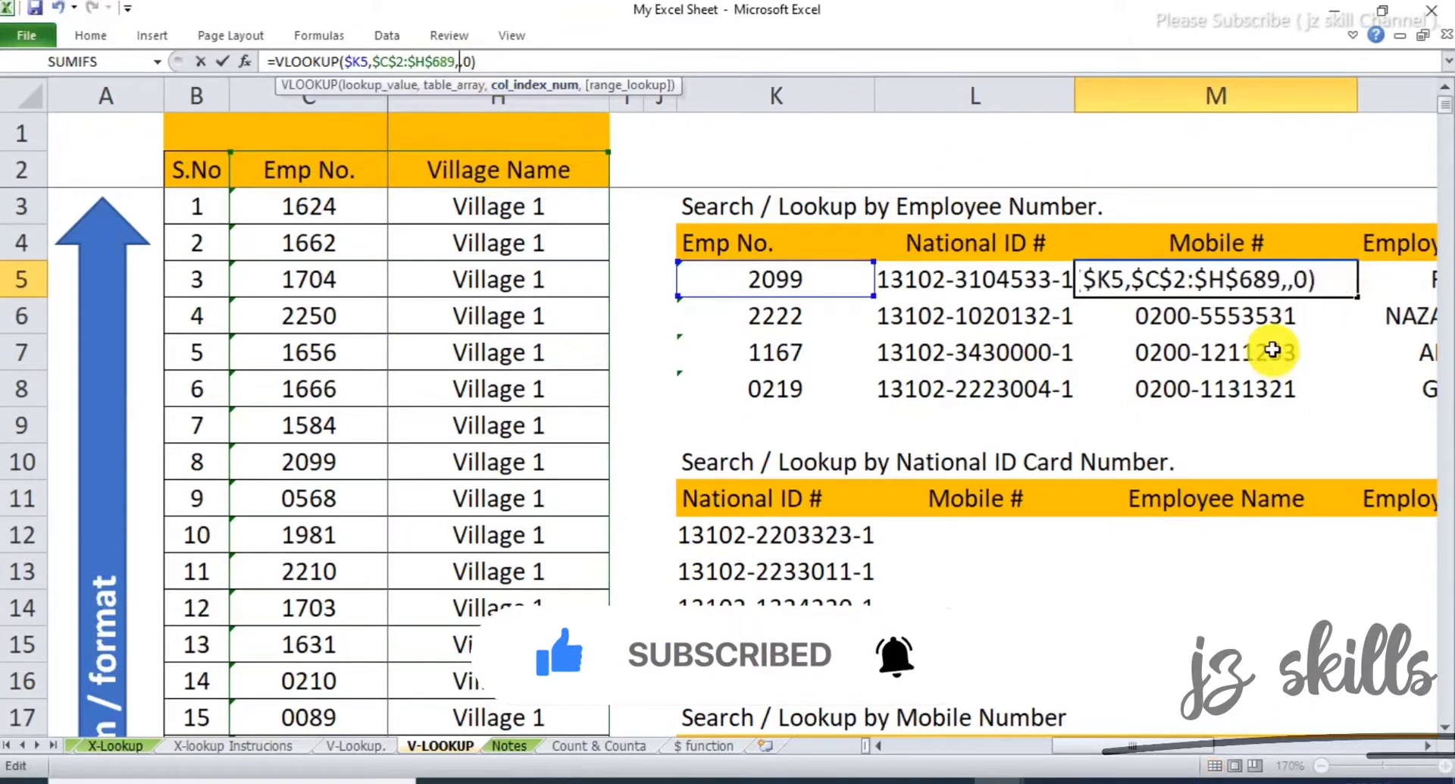
type("3")
key("Return")
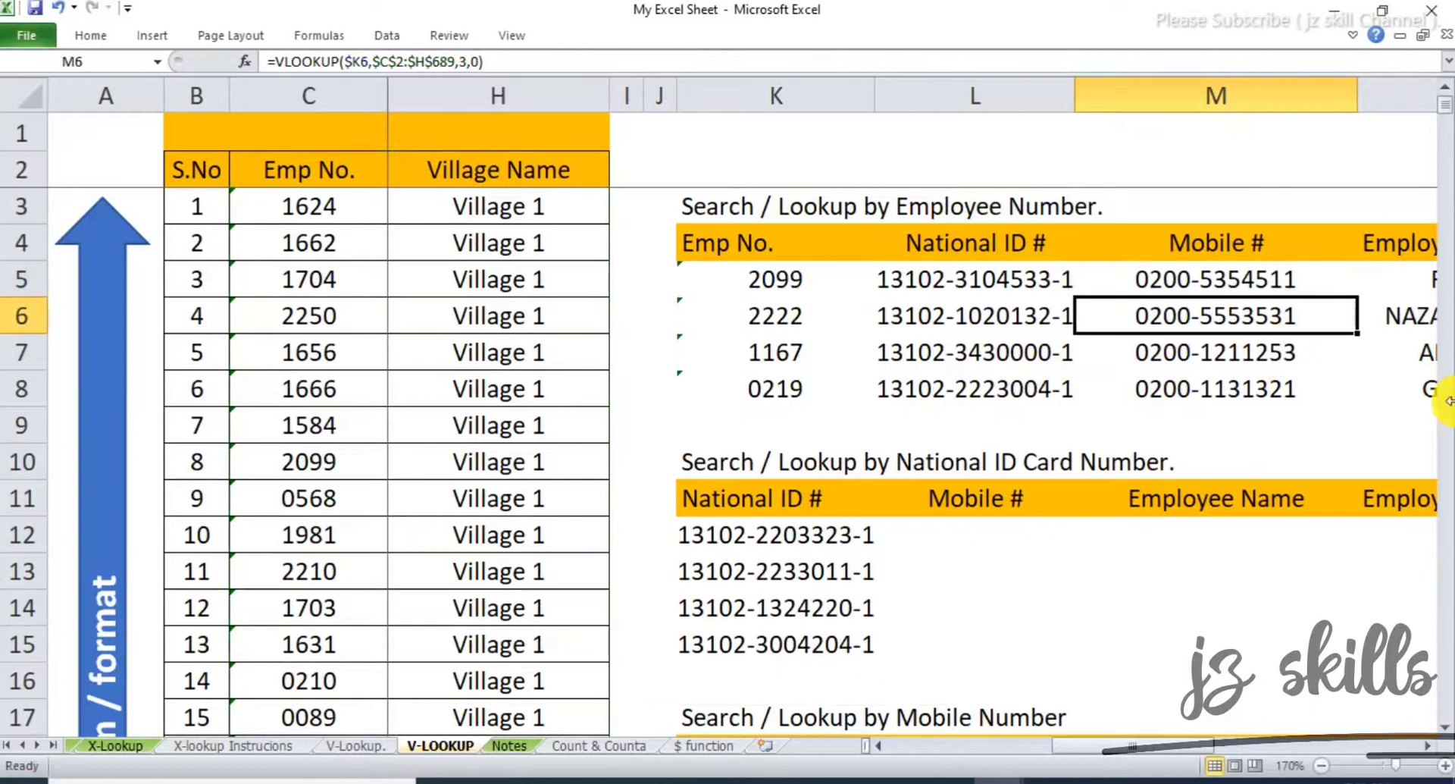
left_click(1270, 282)
left_click_drag(1246, 240, 1244, 355)
left_click(1243, 315)
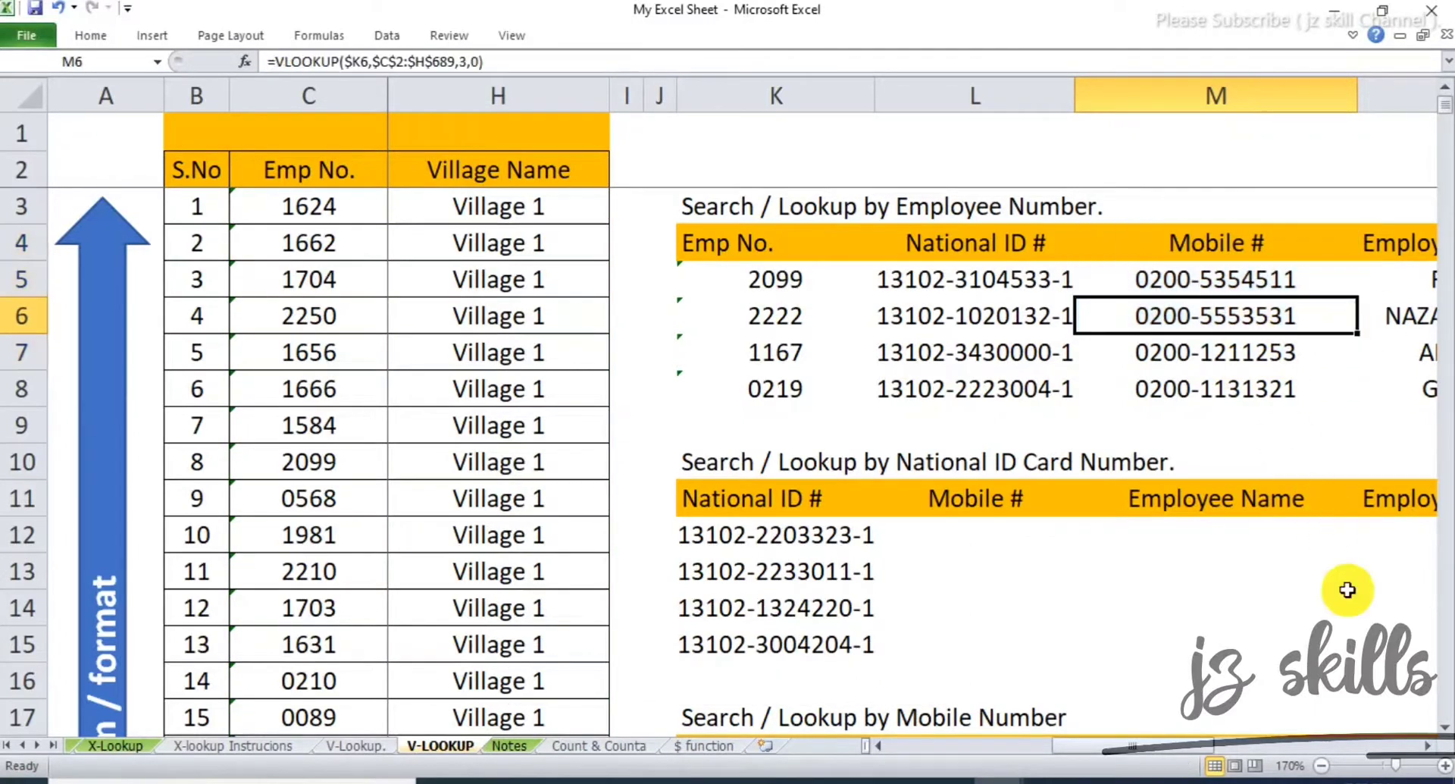
Examine the references in the Employee Name column's VLOOKUP formulas in N5, N6 and N7.
left_click(1427, 746)
left_click(1428, 746)
left_click(1428, 746)
left_click(1428, 746)
left_click(1428, 746)
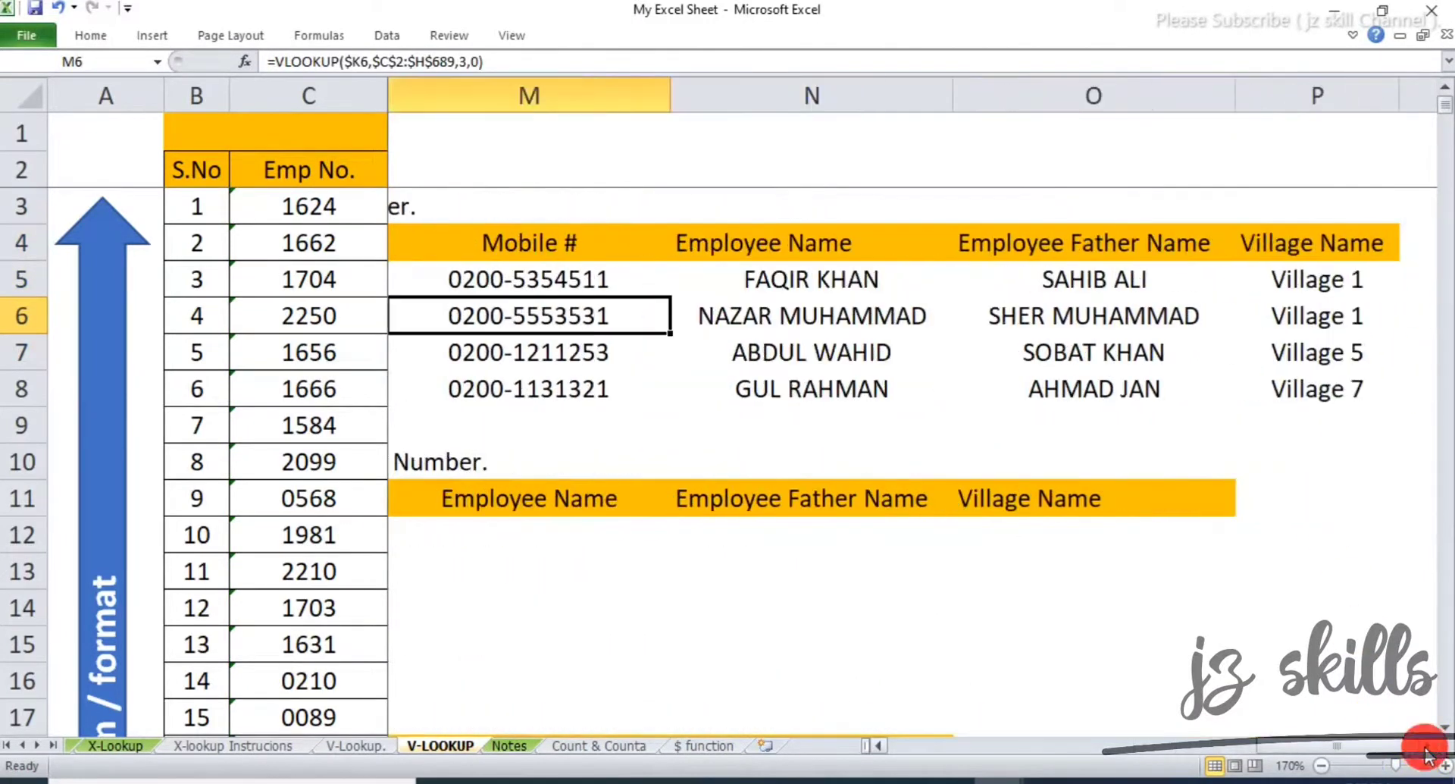
left_click(851, 277)
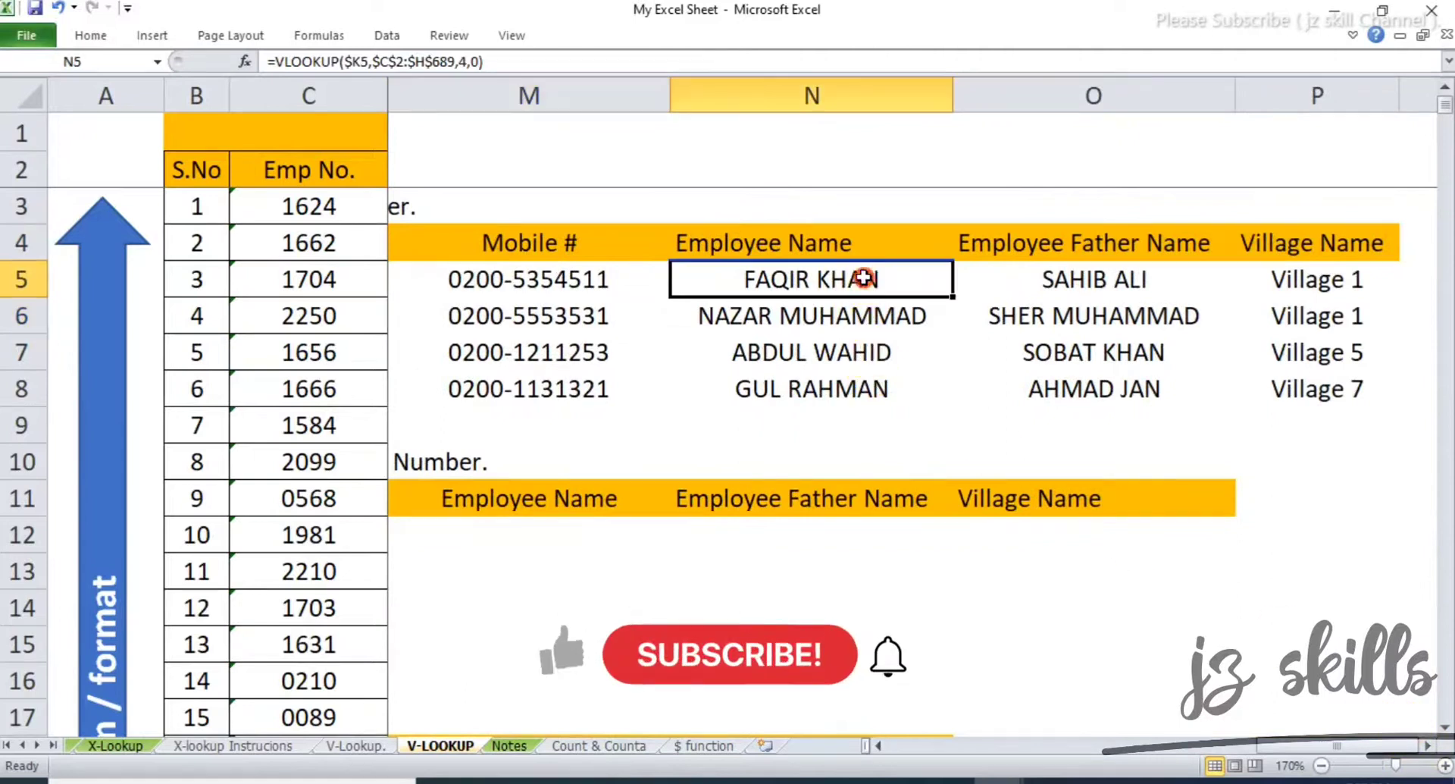
double_click(796, 315)
double_click(430, 54)
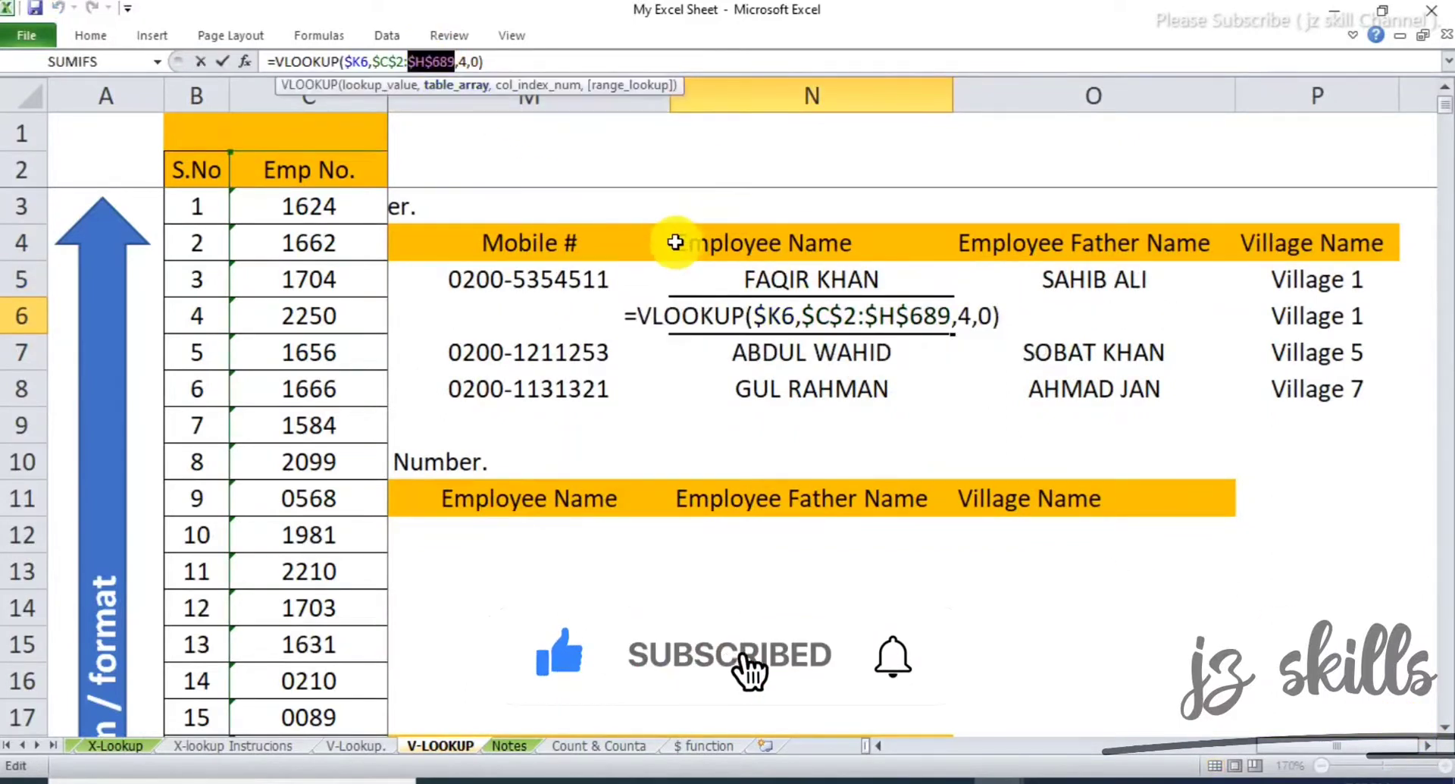
key("Return")
double_click(861, 356)
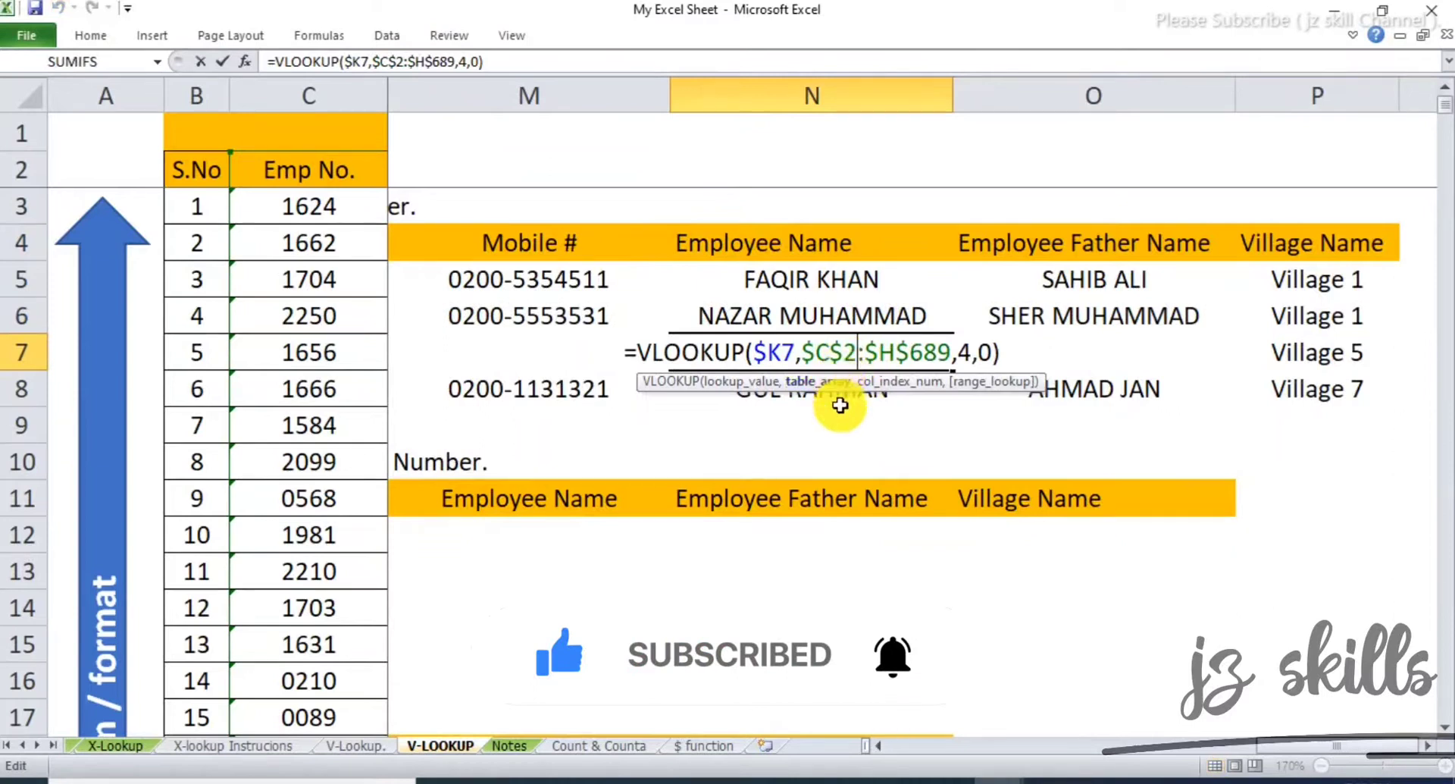
key("Return")
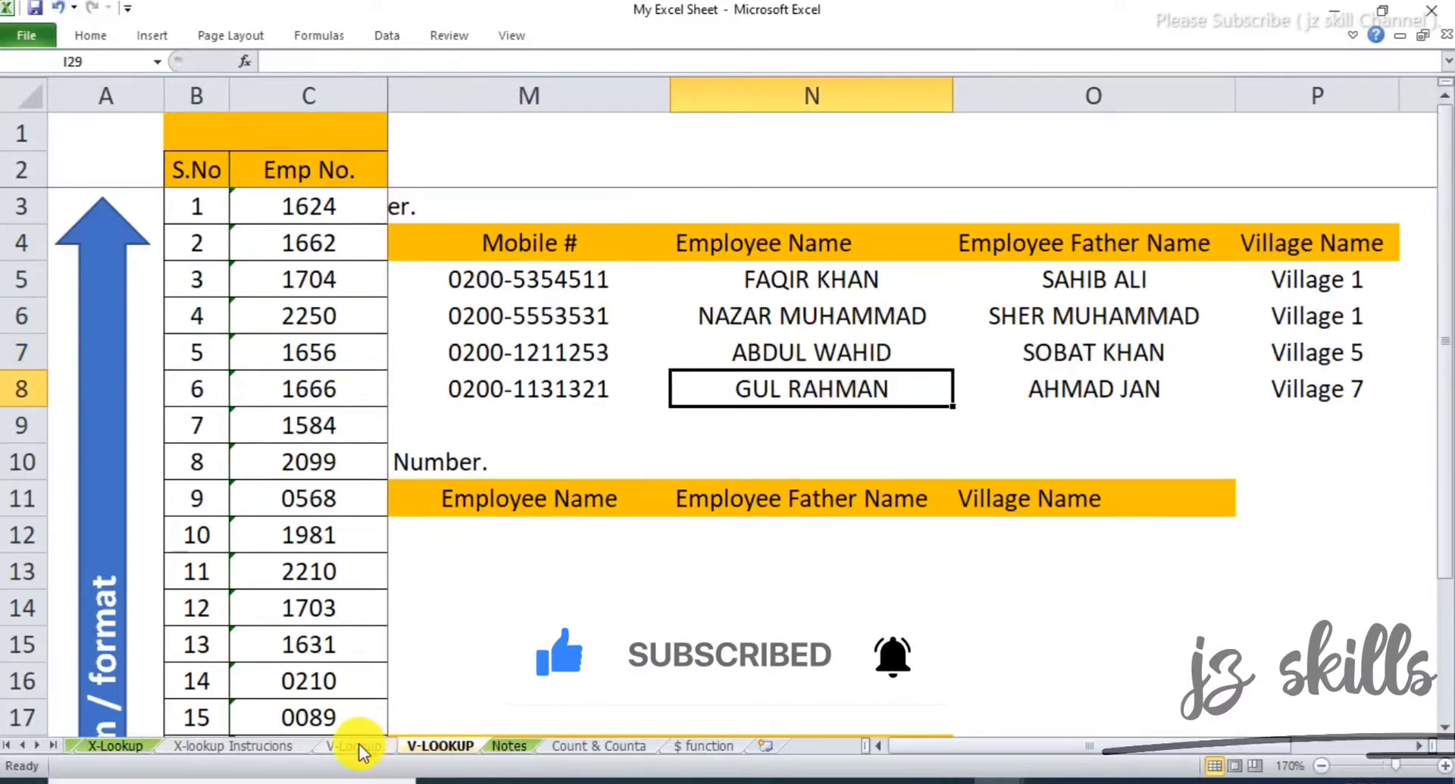
Review the V-Lookup. sheet's explanation layout, from the empty Emp Name cell in Excel Table 2 down to the table array in Excel Table 1.
left_click(358, 744)
left_click(614, 592)
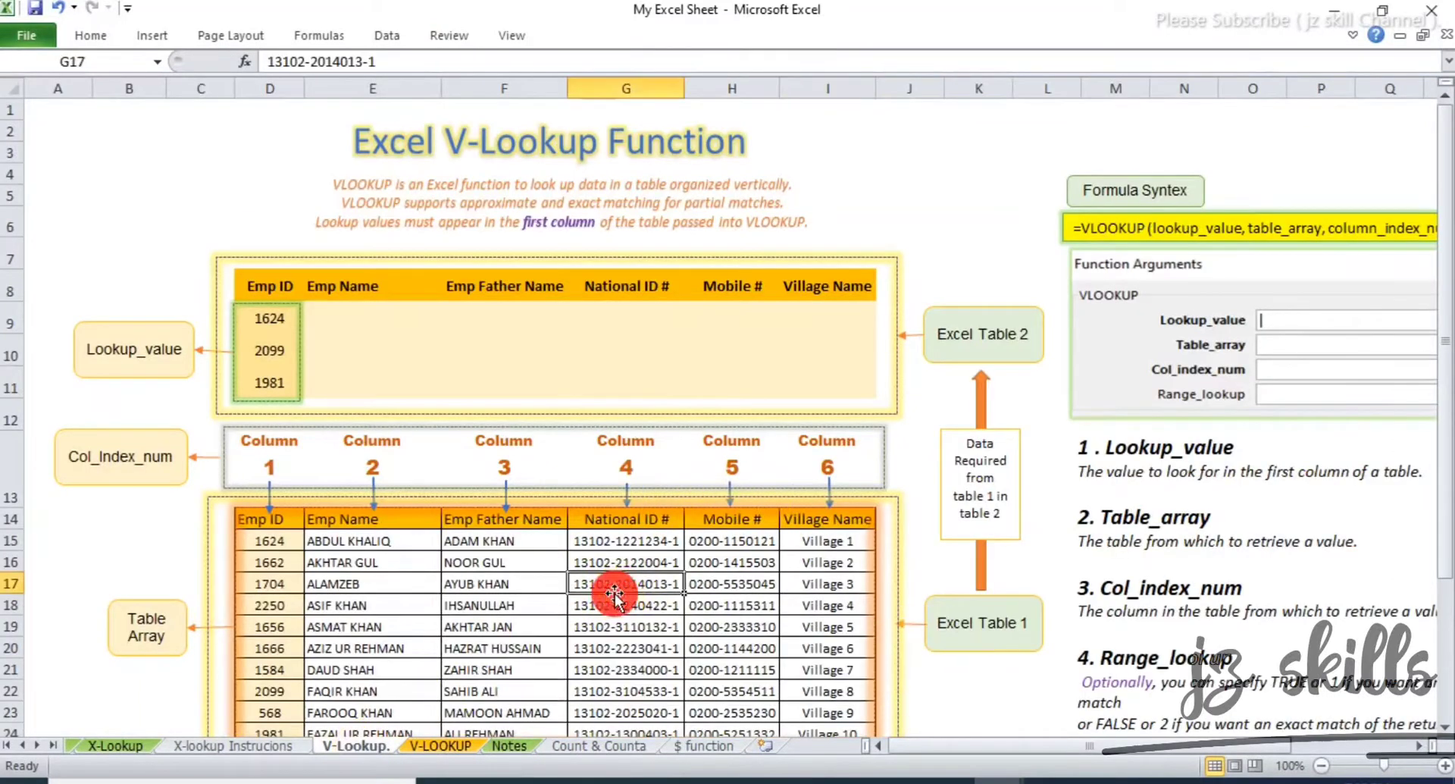
left_click(387, 316)
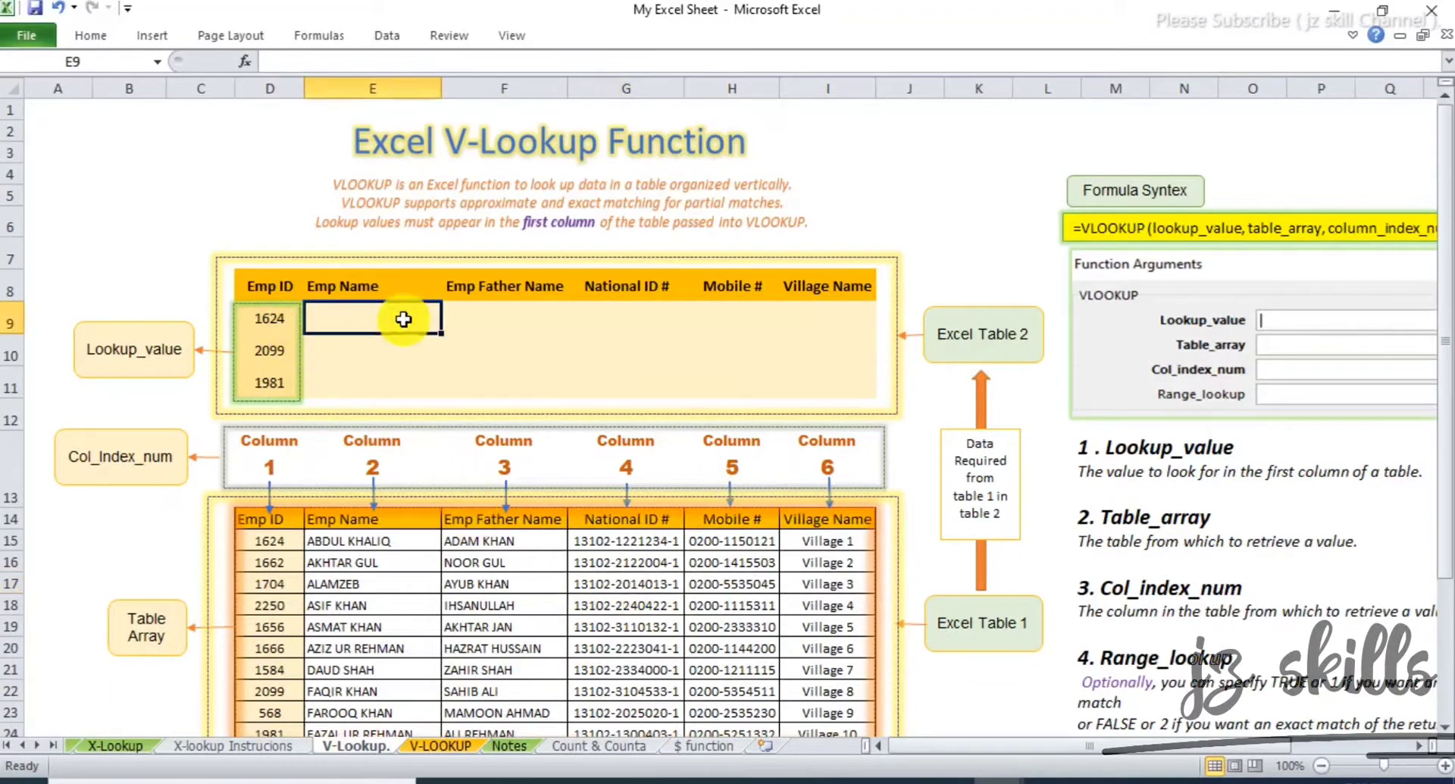
scroll(486, 417, "down", 2)
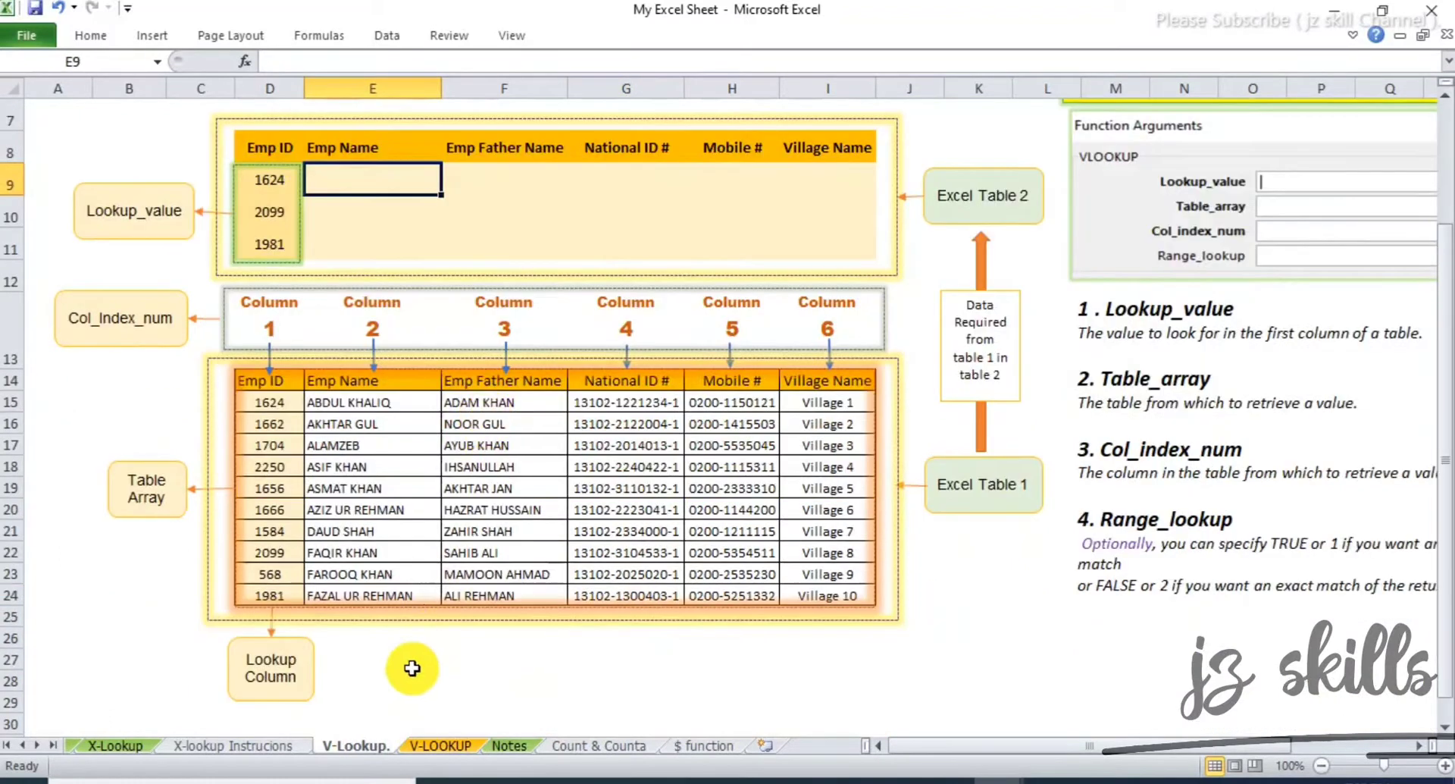
View the X-lookup instructions sheet and examine the references in the Mobile # XLOOKUP formula in E5 of the X-Lookup sheet.
left_click(254, 748)
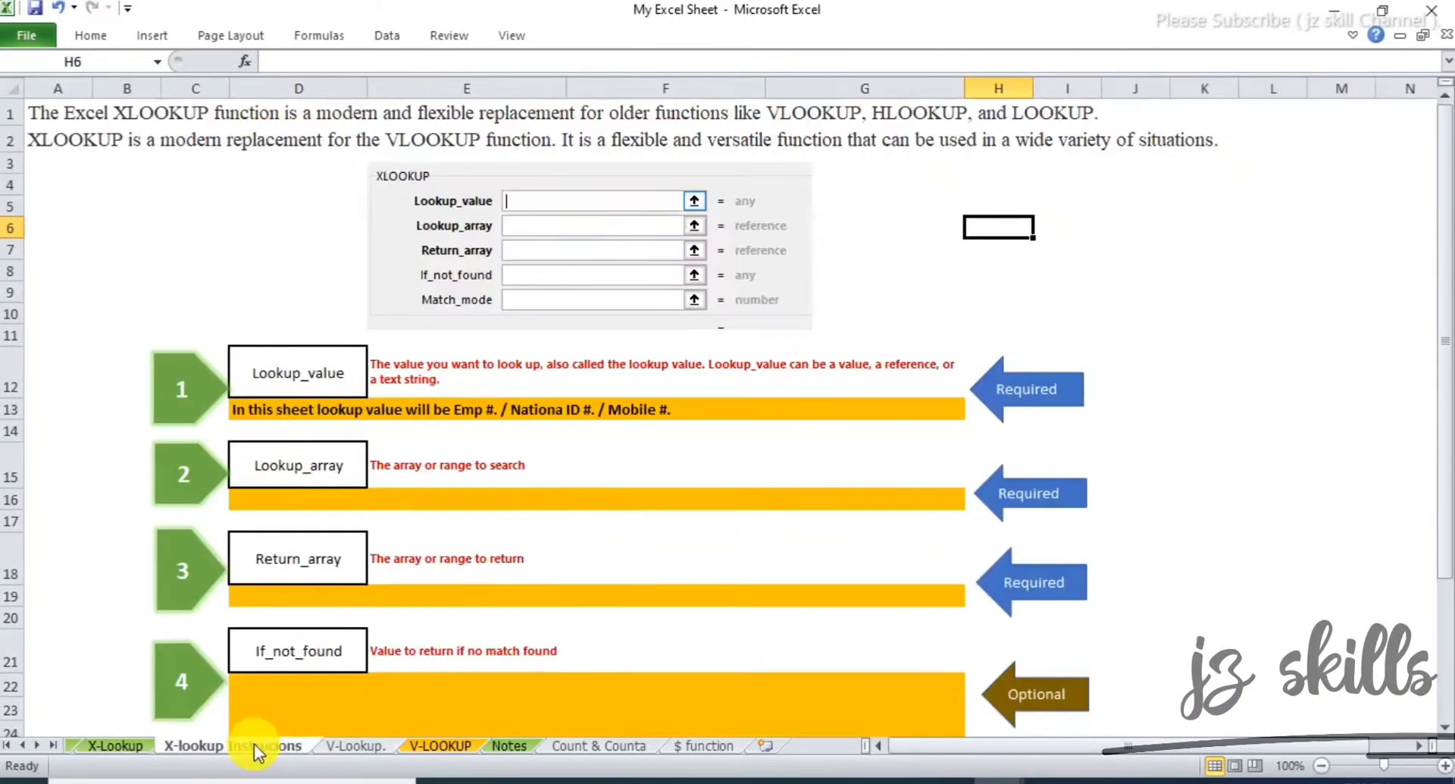
left_click(113, 746)
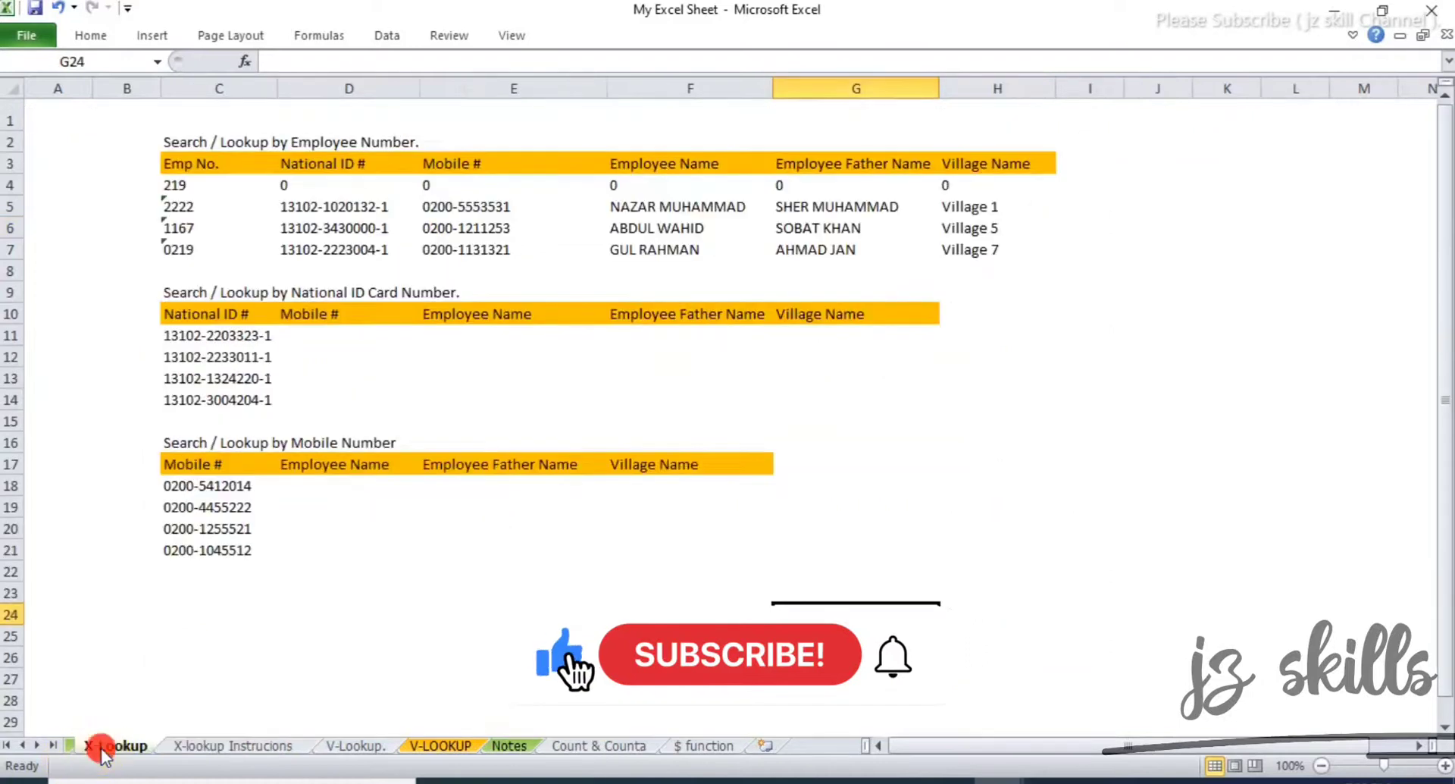
double_click(487, 209)
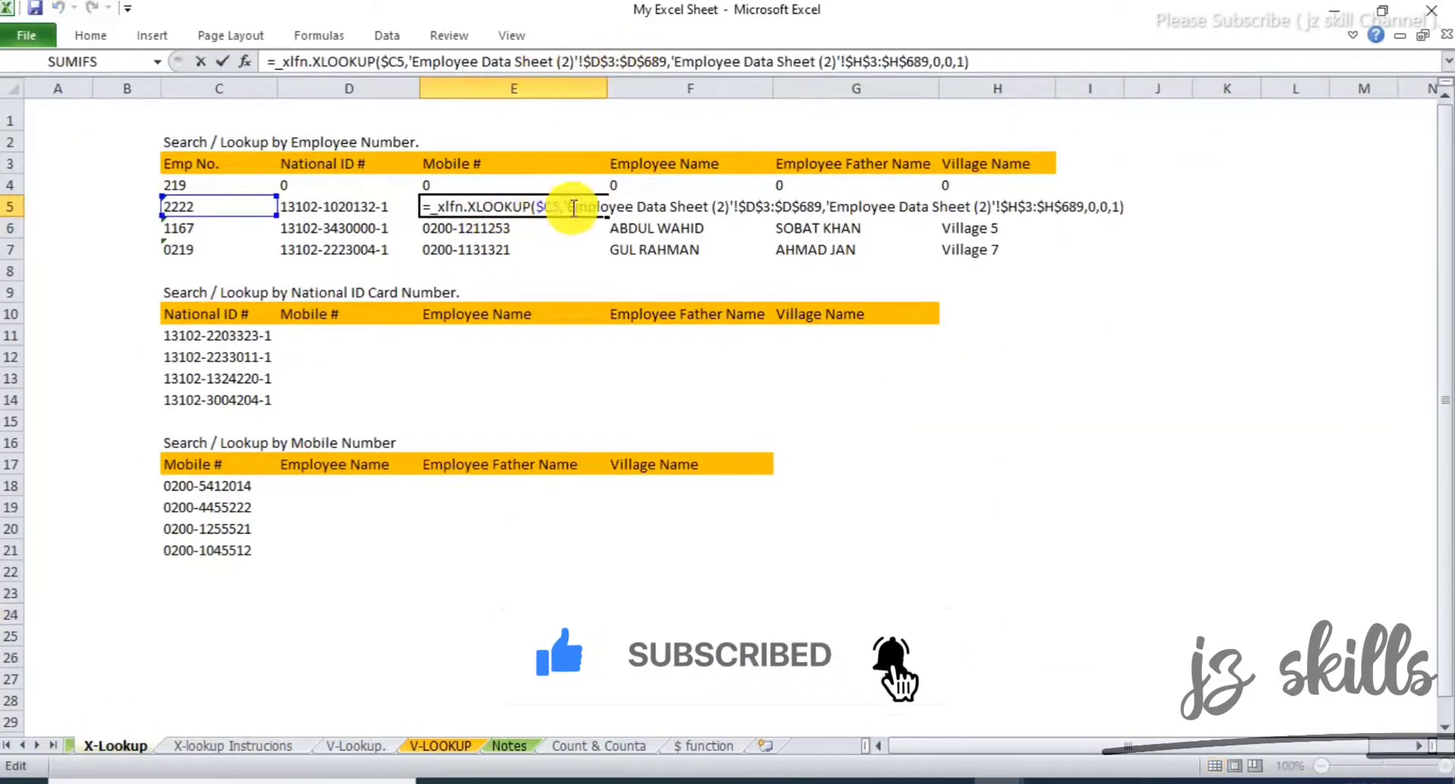